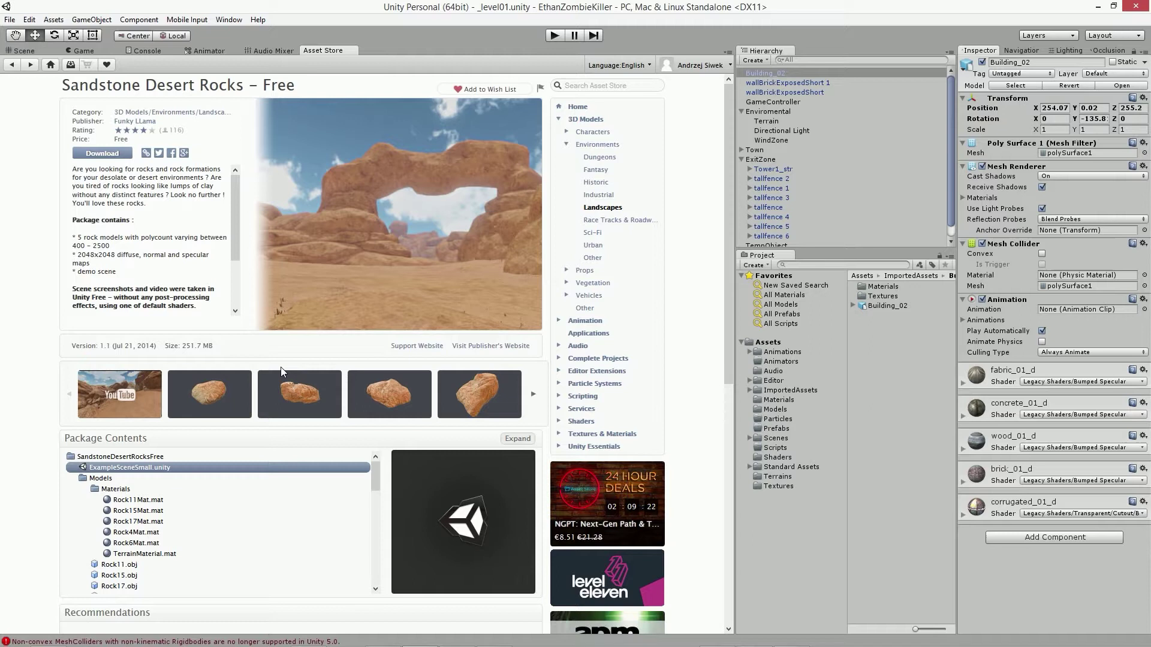
Download the free Sandstone Desert Rocks package and accept the Unity 5 incompatibility warning.
{"action": "left_click", "coordinate": [113, 154]}
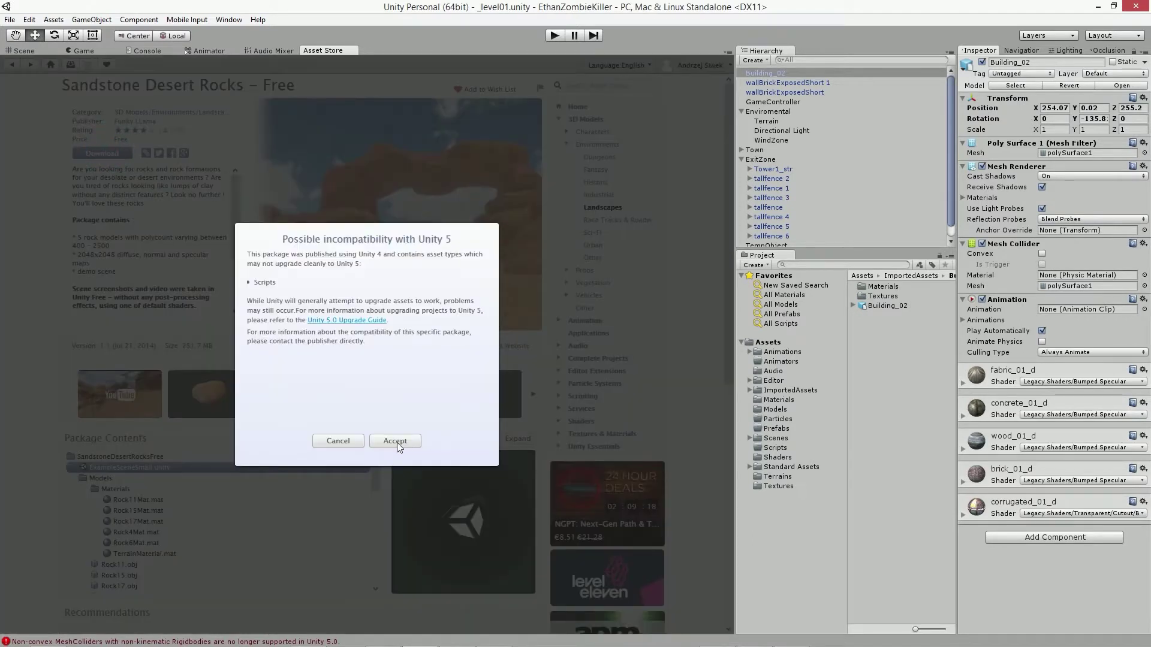
{"action": "left_click", "coordinate": [395, 442]}
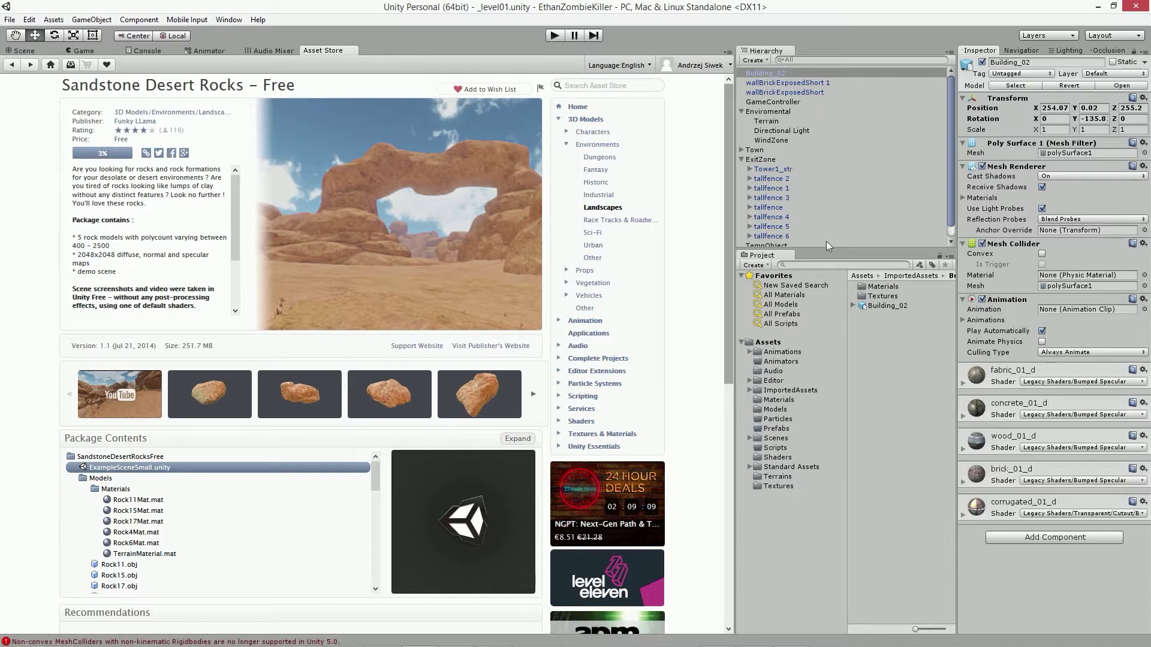
Tidy the Hierarchy groups and select the Terrain object under Enviromental.
{"action": "left_click", "coordinate": [742, 159]}
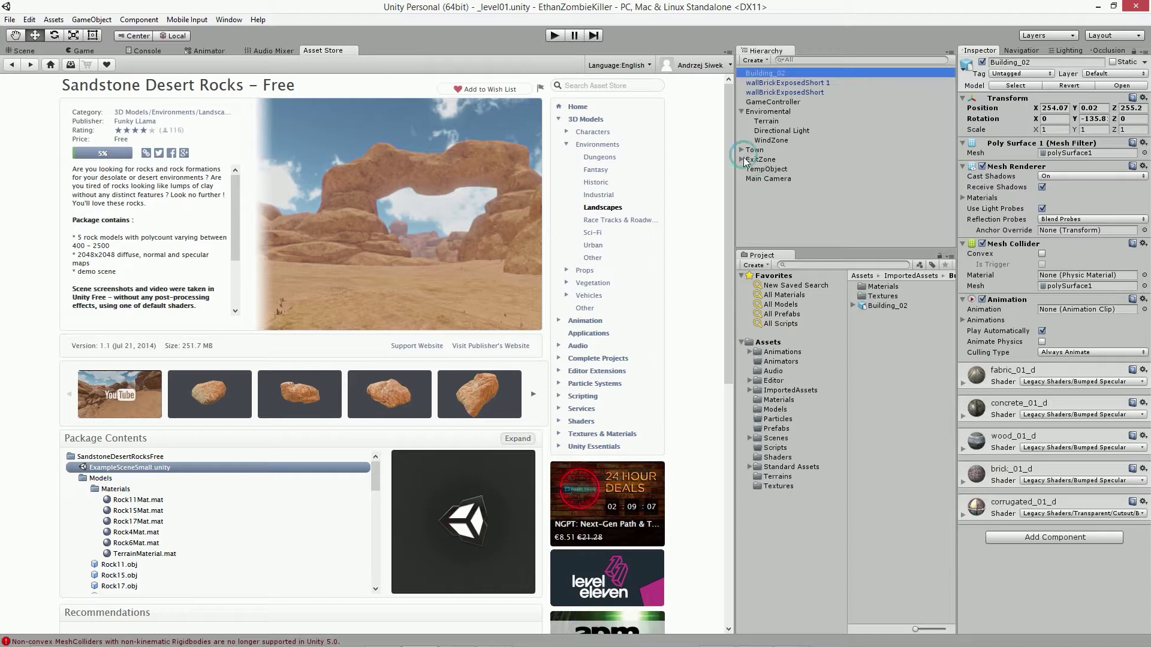
{"action": "left_click", "coordinate": [741, 112]}
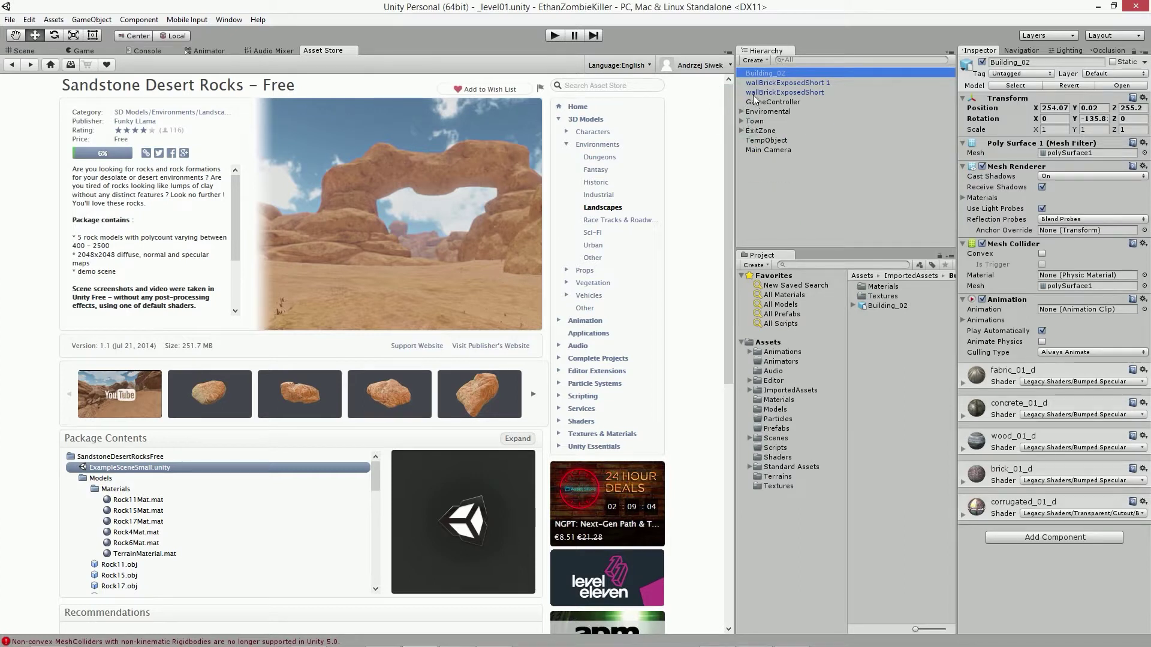
{"action": "left_click", "coordinate": [741, 111]}
{"action": "left_click", "coordinate": [775, 141]}
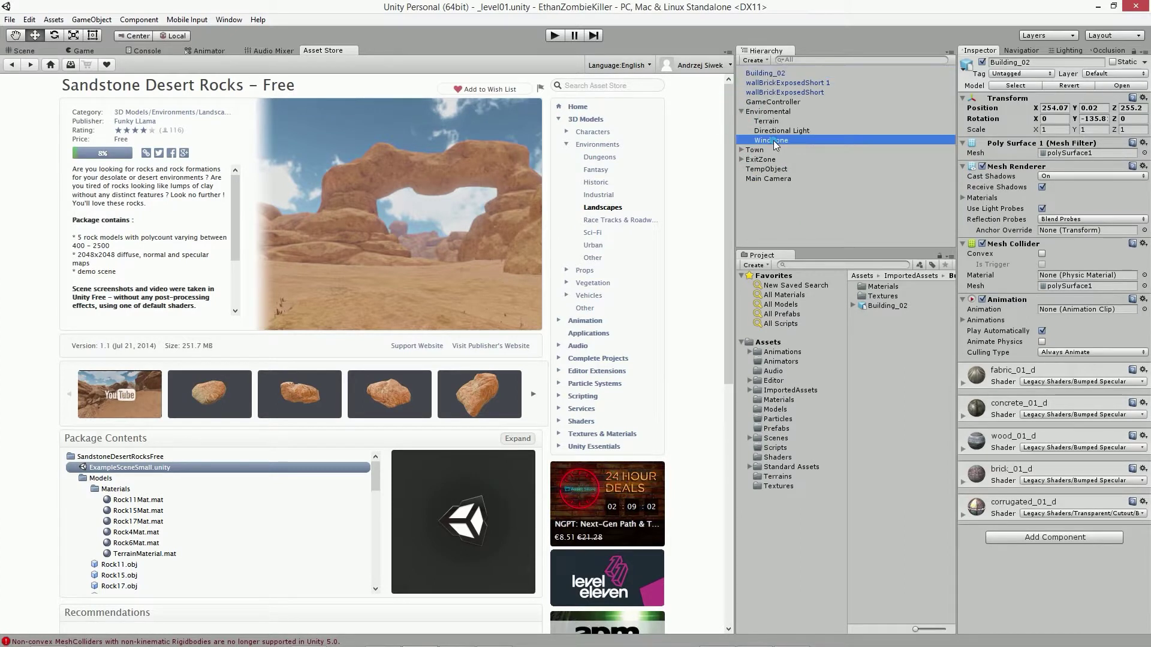
{"action": "left_click", "coordinate": [772, 121]}
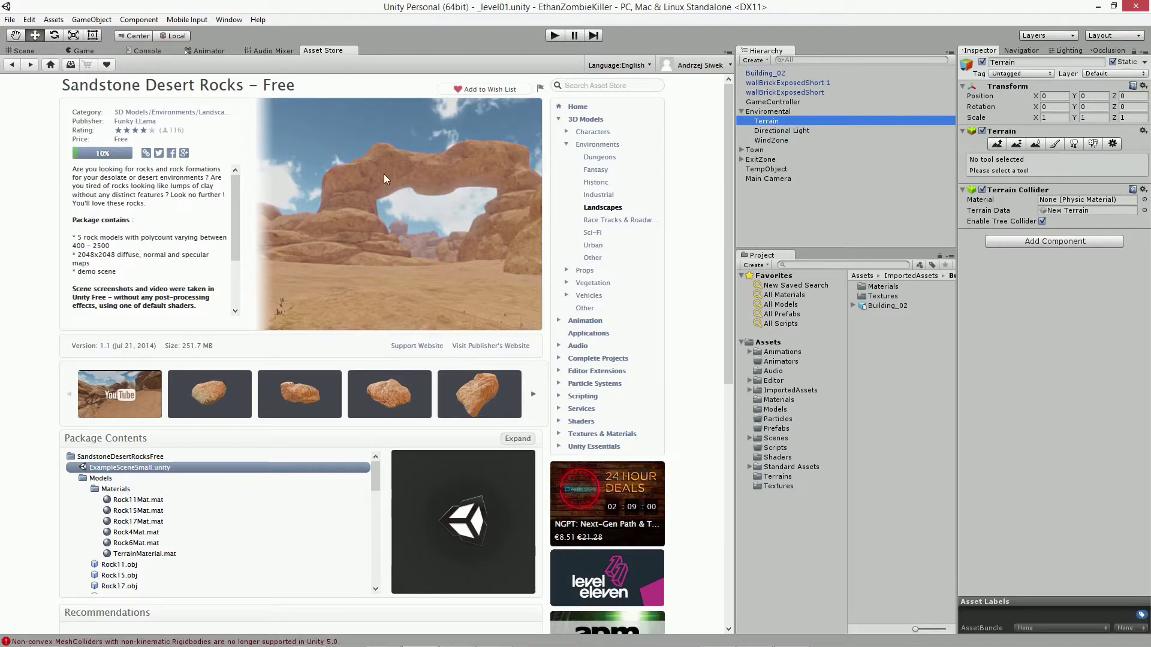
In Paint Details, add a grass texture using GrassFrond02AlbedoAlpha as the detail texture.
{"action": "left_click", "coordinate": [1093, 145]}
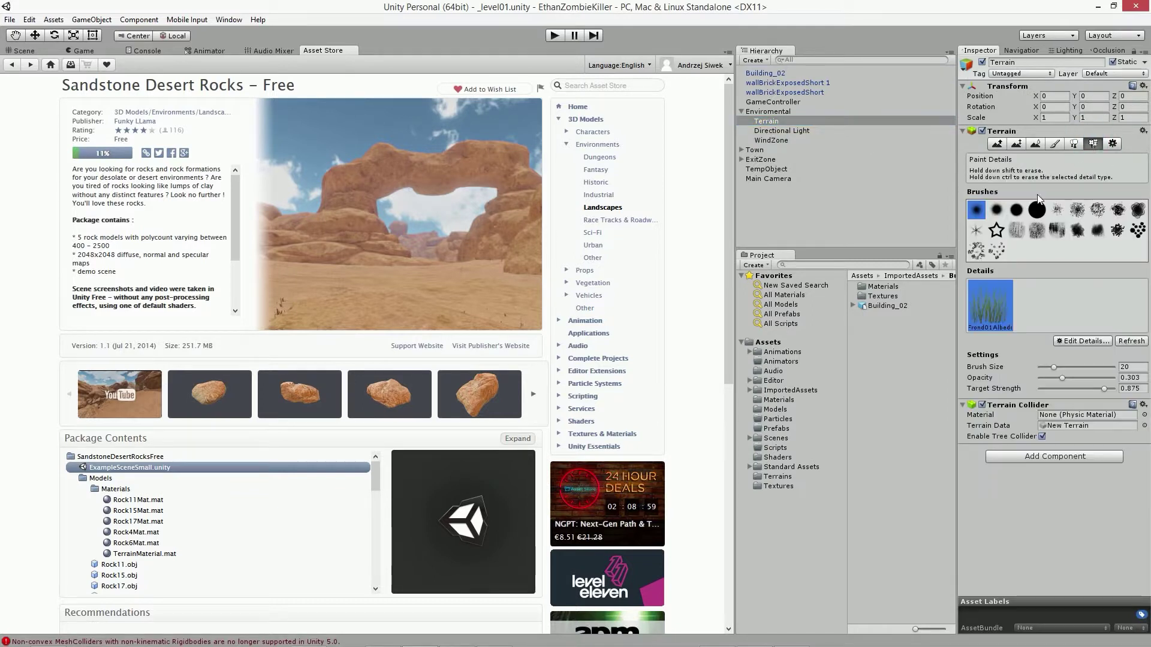
{"action": "left_click", "coordinate": [1092, 342]}
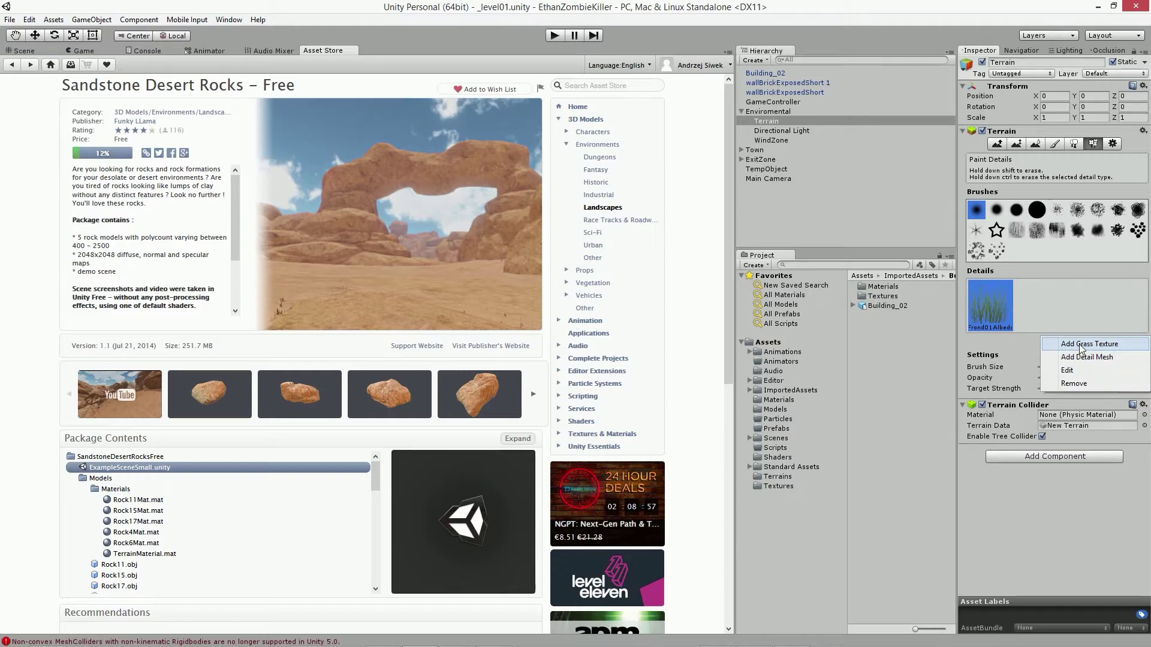
{"action": "left_click", "coordinate": [1079, 345]}
{"action": "left_click", "coordinate": [238, 37]}
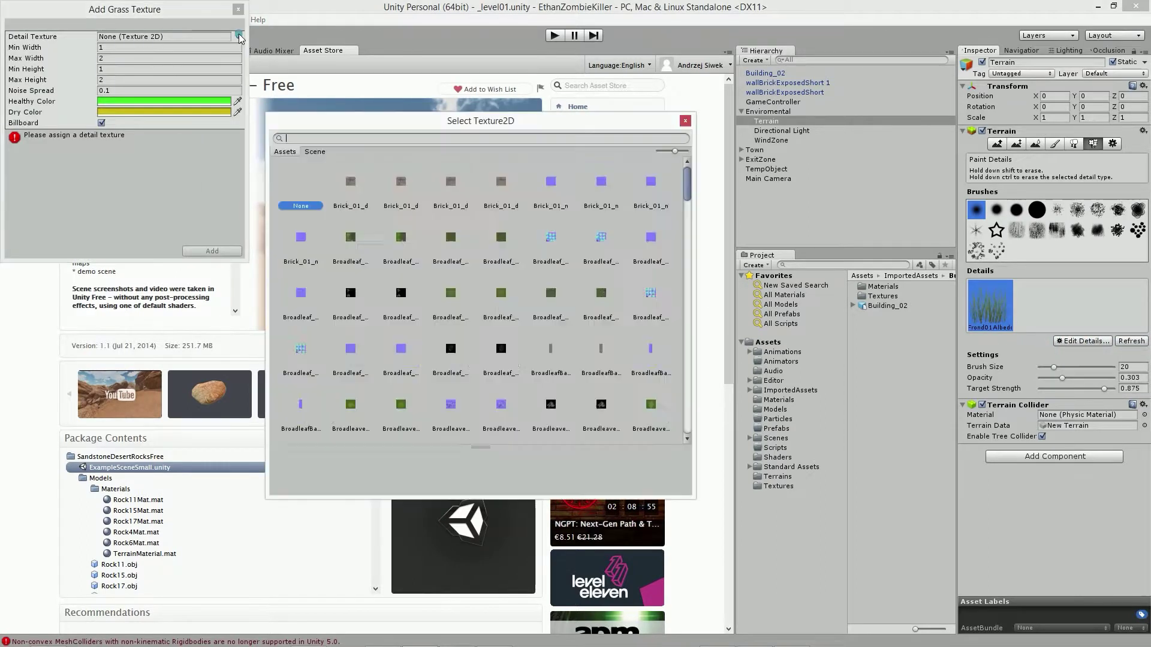
{"action": "type", "text": "grass"}
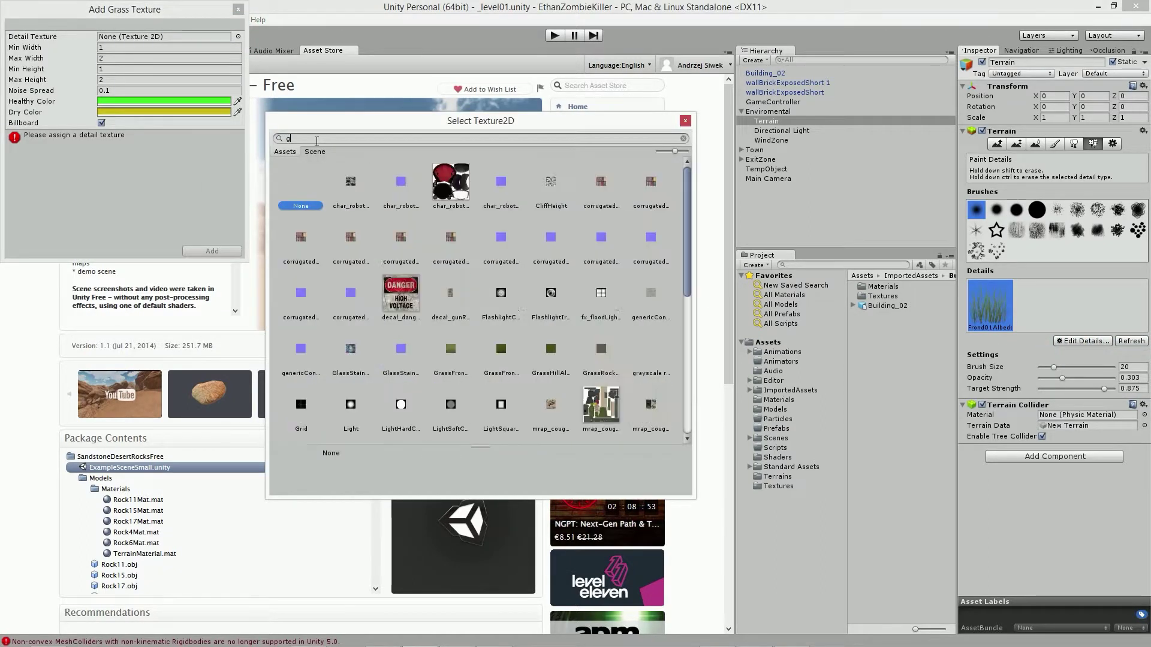
{"action": "left_click", "coordinate": [402, 189]}
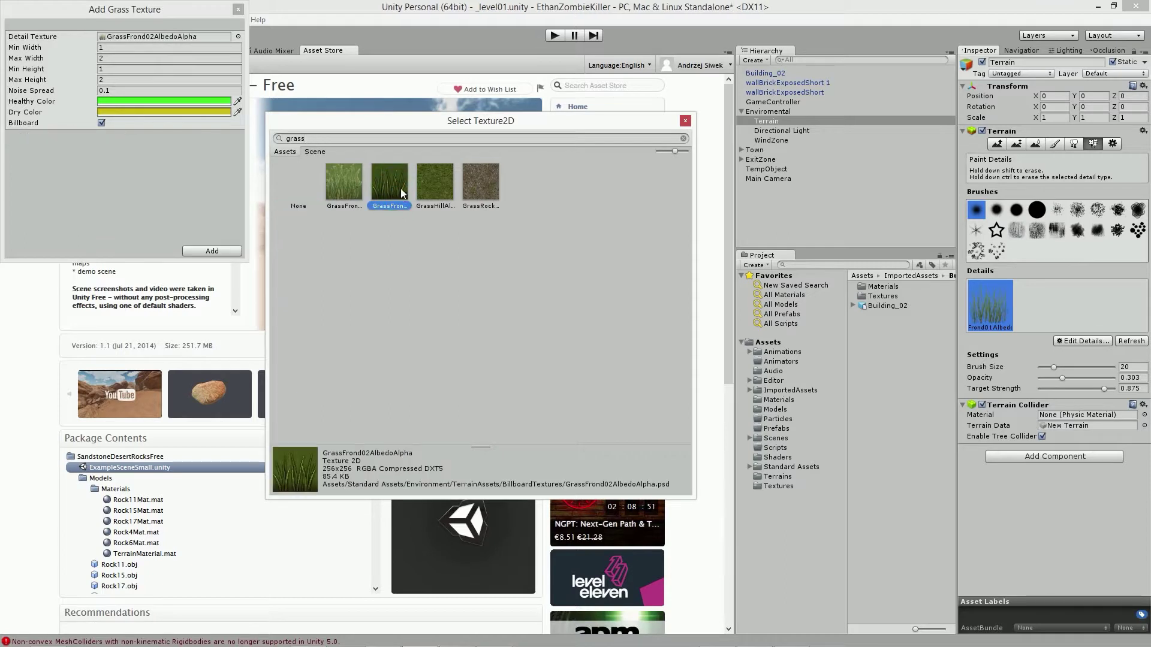
{"action": "double_click", "coordinate": [401, 192]}
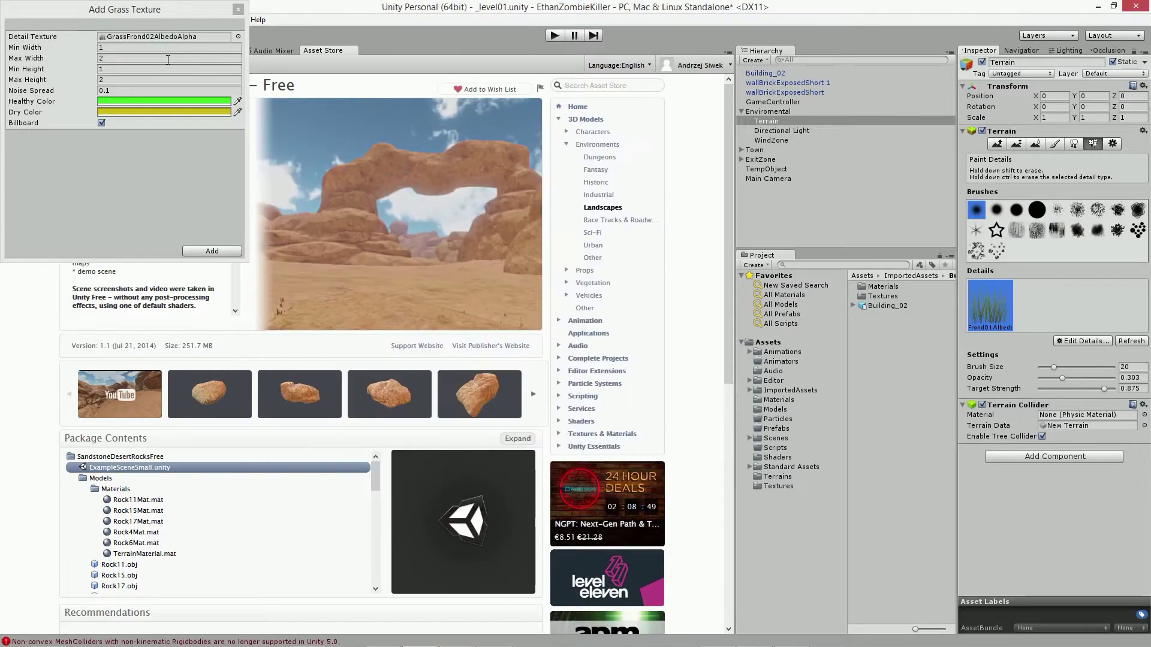
Set the grass detail's Healthy and Dry colours to yellow/olive tones.
{"action": "left_click", "coordinate": [142, 100]}
{"action": "left_click", "coordinate": [110, 124]}
{"action": "left_click", "coordinate": [96, 99]}
{"action": "mouse_move", "coordinate": [95, 99]}
{"action": "left_mouse_down"}
{"action": "mouse_move", "coordinate": [92, 71]}
{"action": "mouse_move", "coordinate": [90, 83]}
{"action": "left_mouse_up"}
{"action": "left_click", "coordinate": [177, 112]}
{"action": "left_click", "coordinate": [148, 99]}
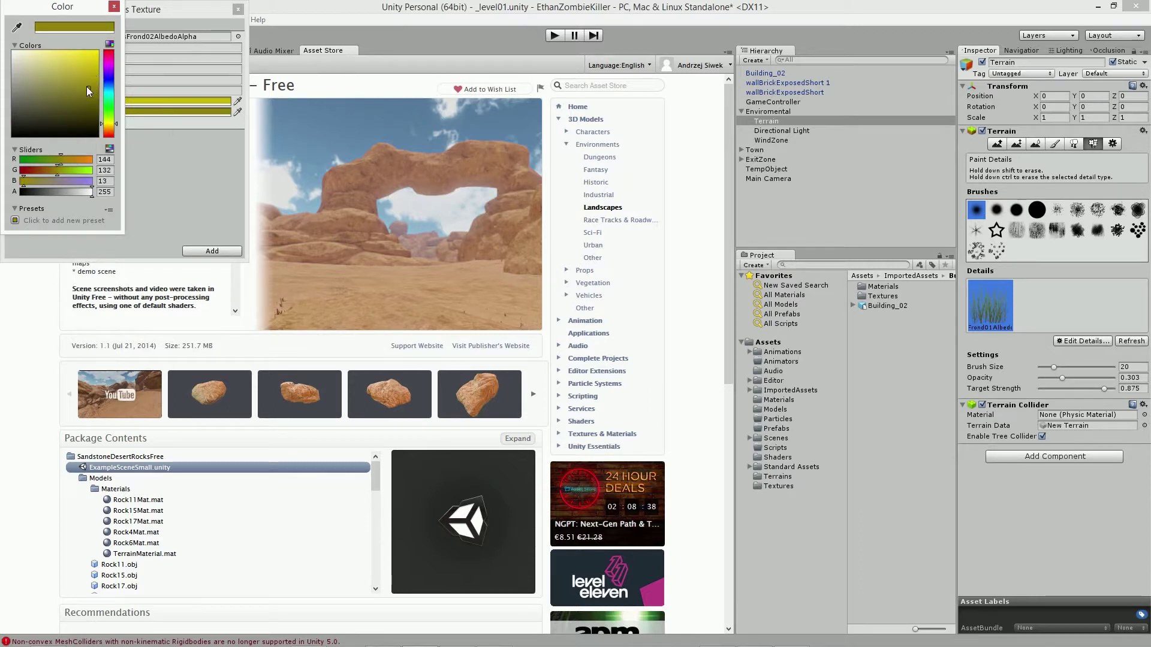
{"action": "left_click", "coordinate": [113, 7]}
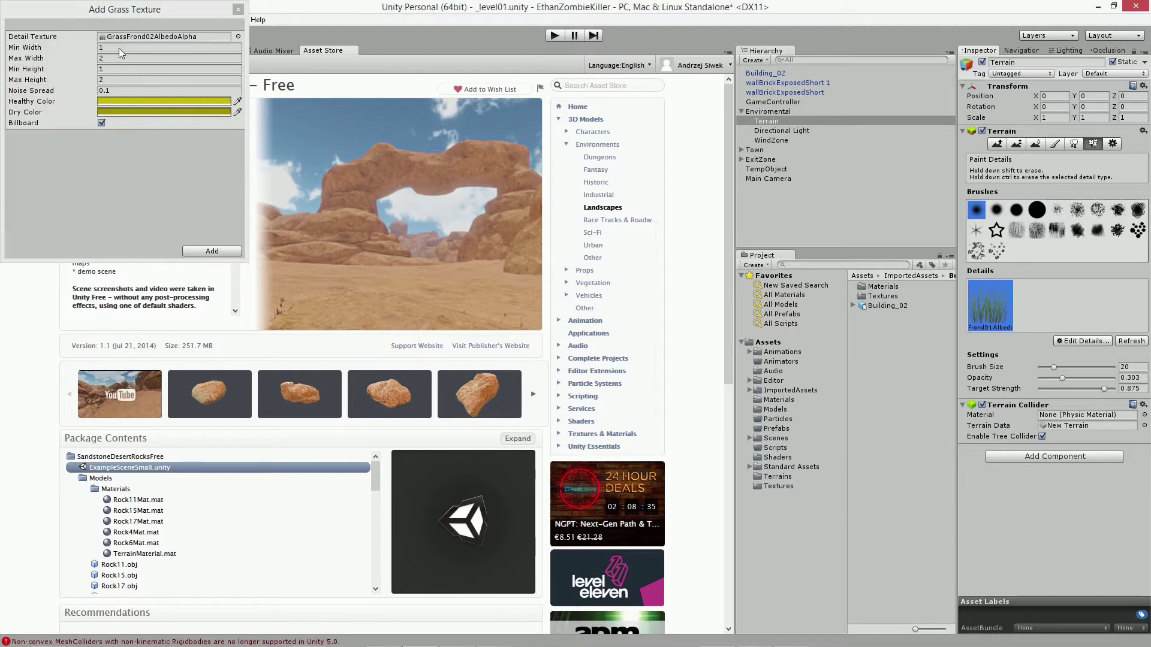
Set width 1 to 1 and height 0.2 to 0.6, then add the grass detail.
{"action": "left_click", "coordinate": [119, 48]}
{"action": "type", "text": ".1"}
{"action": "key", "text": "Tab"}
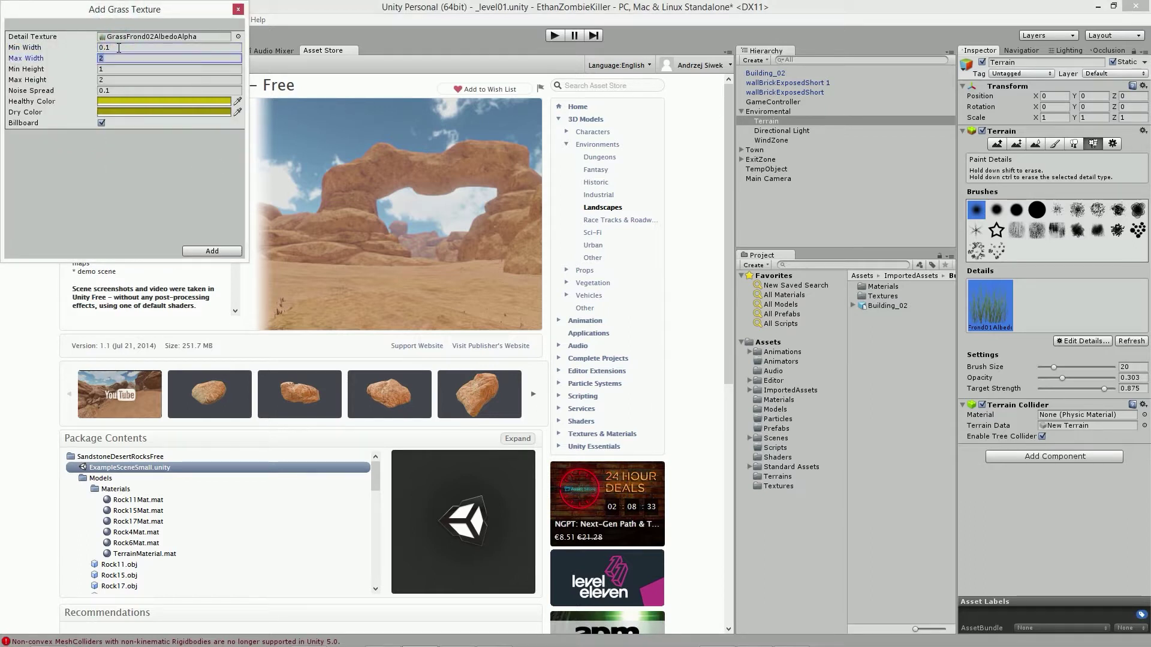
{"action": "type", "text": "."}
{"action": "left_click", "coordinate": [124, 70]}
{"action": "type", "text": "1"}
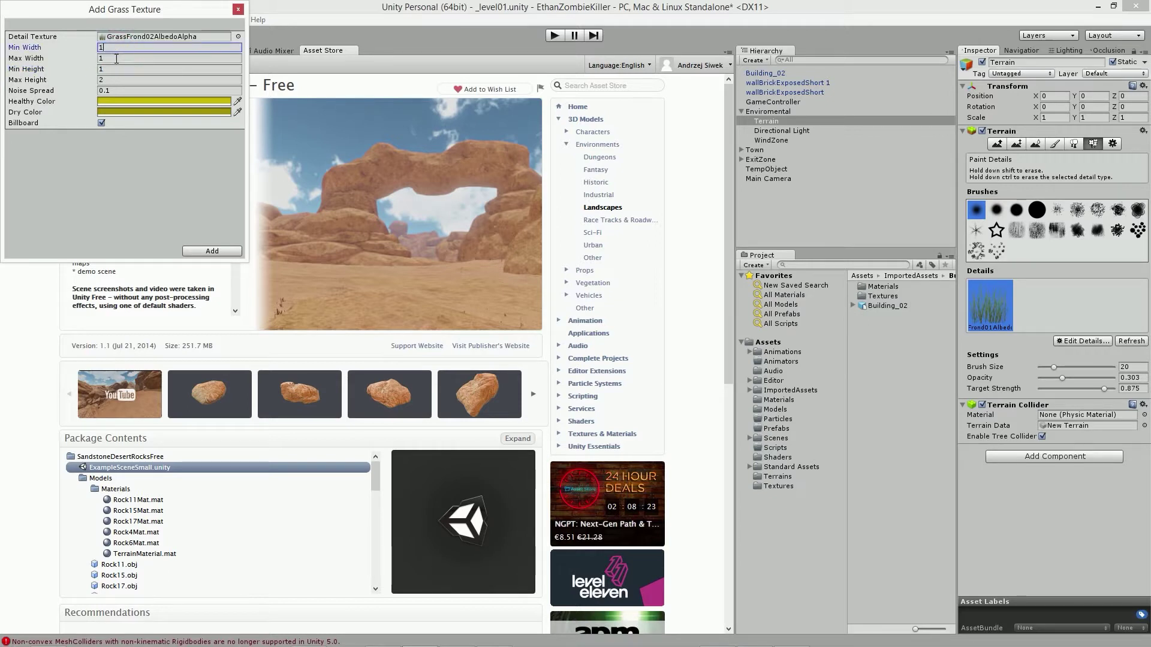
{"action": "type", "text": "0.2"}
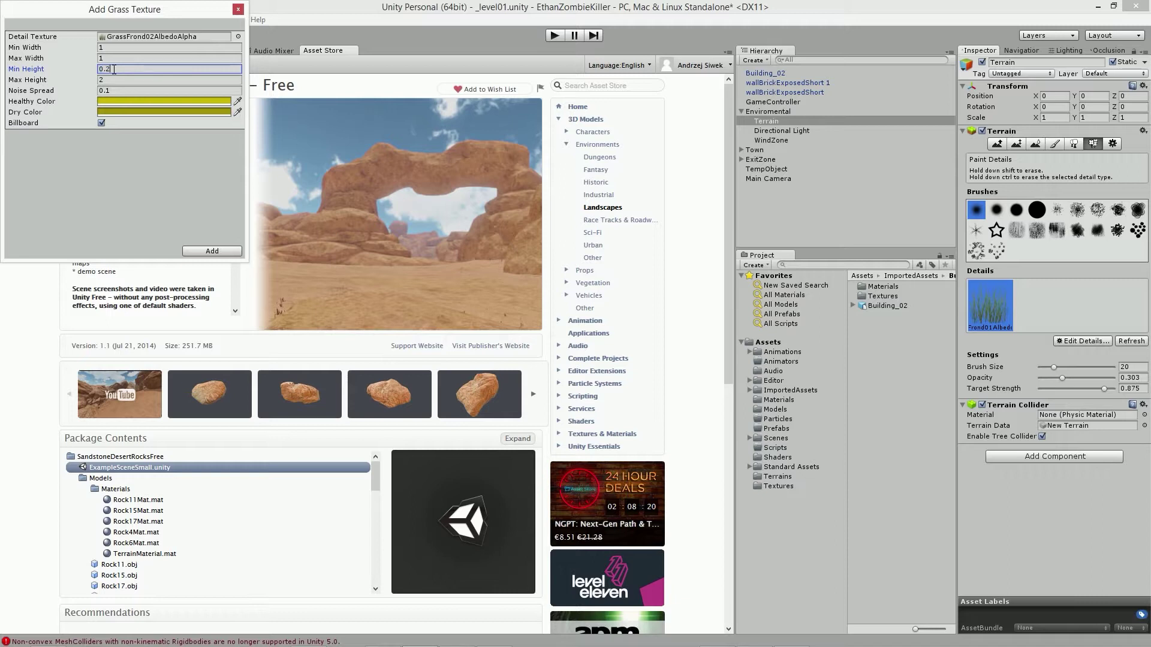
{"action": "key", "text": "Tab"}
{"action": "type", "text": "0.6"}
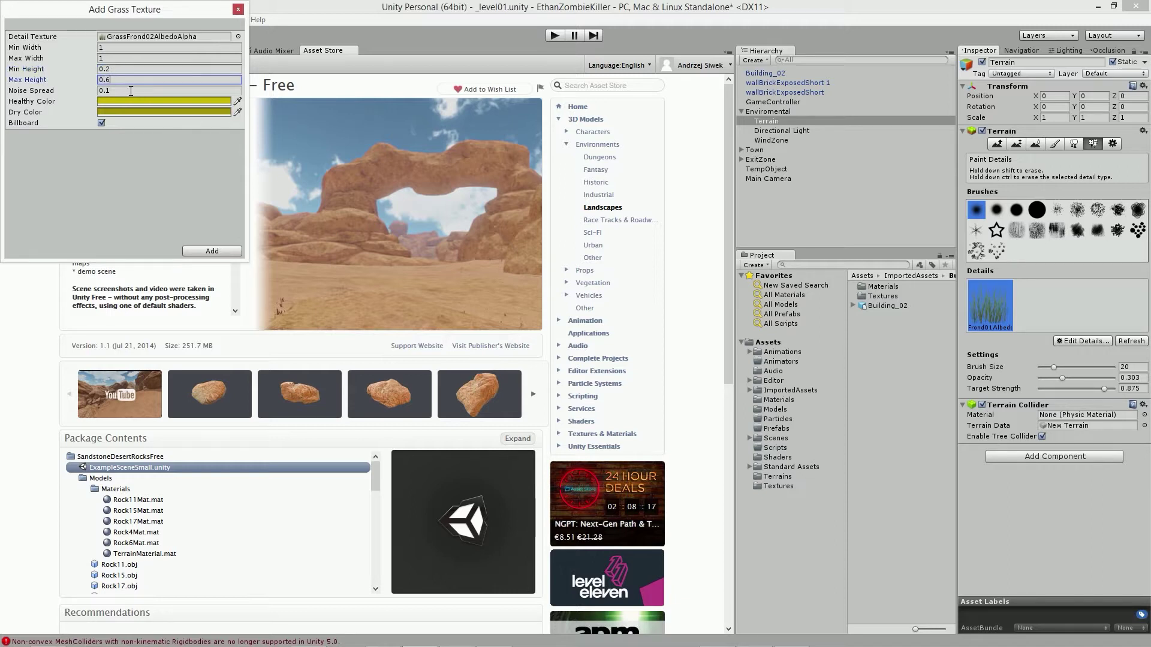
{"action": "left_click", "coordinate": [213, 251]}
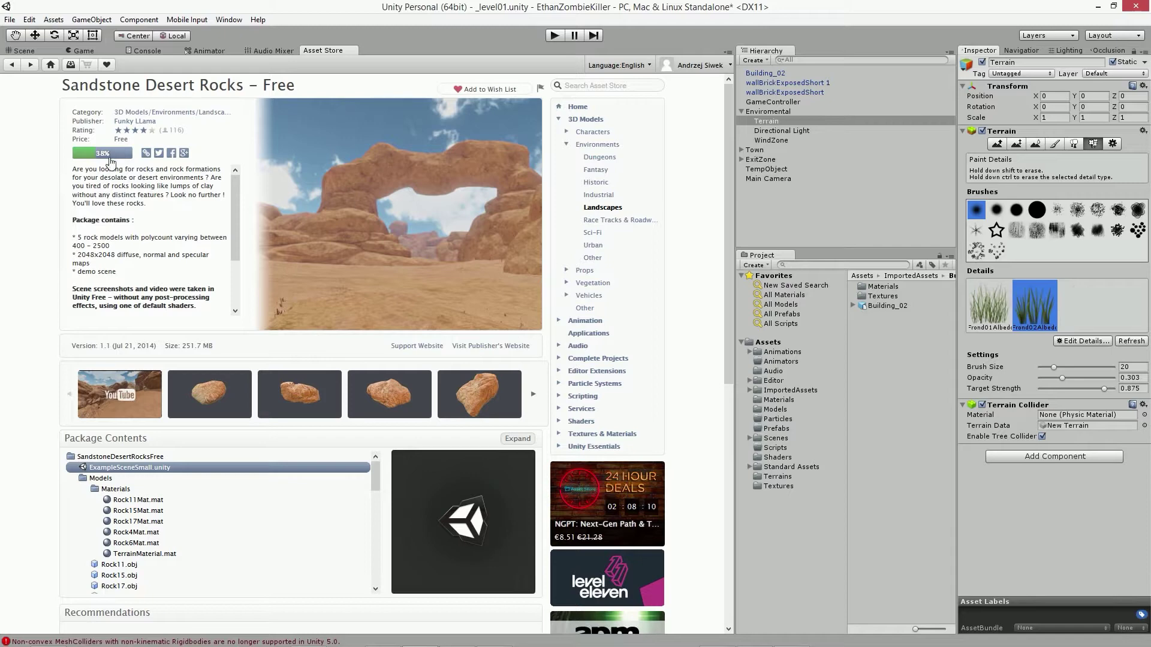
In the Scene view, paint a test patch of grass on the sand and undo it.
{"action": "left_click", "coordinate": [23, 51]}
{"action": "right_click_drag", "start_coordinate": [313, 293], "coordinate": [351, 358]}
{"action": "left_click", "coordinate": [390, 404]}
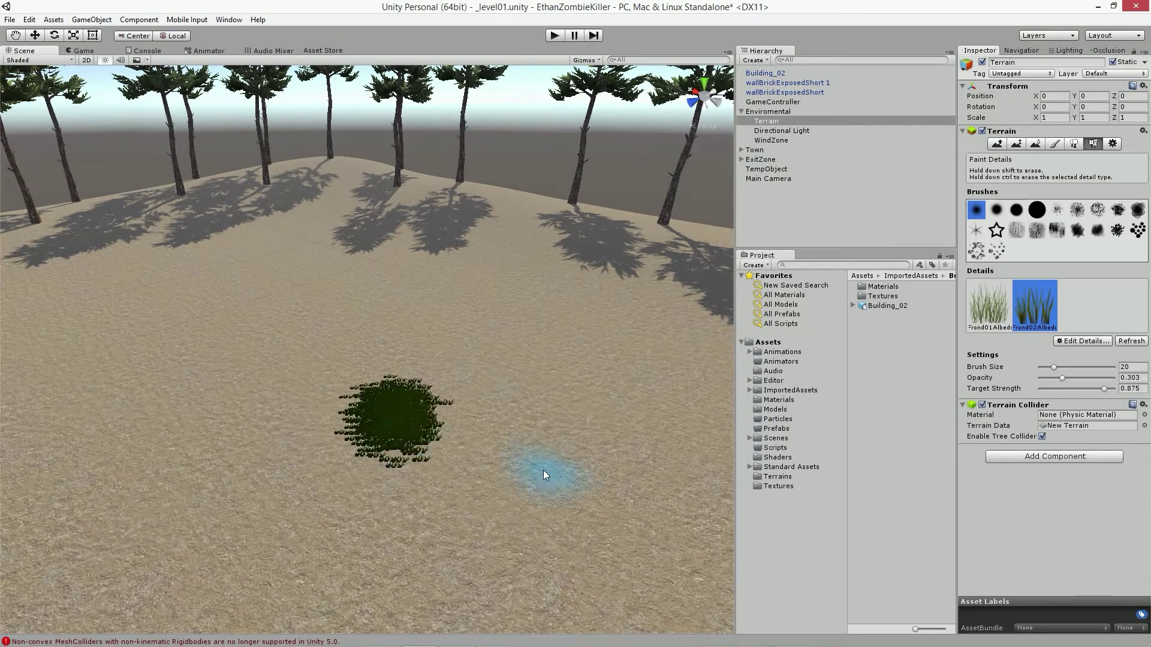
{"action": "key", "text": "w"}
{"action": "left_click_drag", "start_coordinate": [482, 439], "coordinate": [465, 444], "text": "alt"}
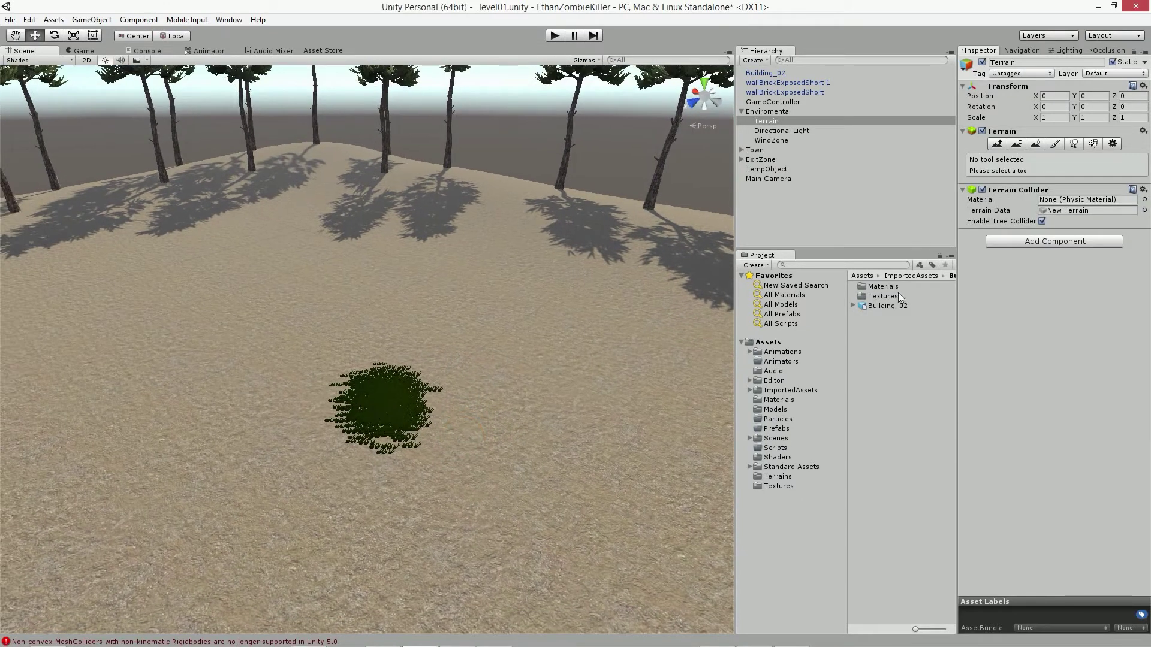
{"action": "key", "text": "ctrl+z"}
Paint another grass patch on the terrain with Paint Details, then erase it.
{"action": "left_click", "coordinate": [1073, 144]}
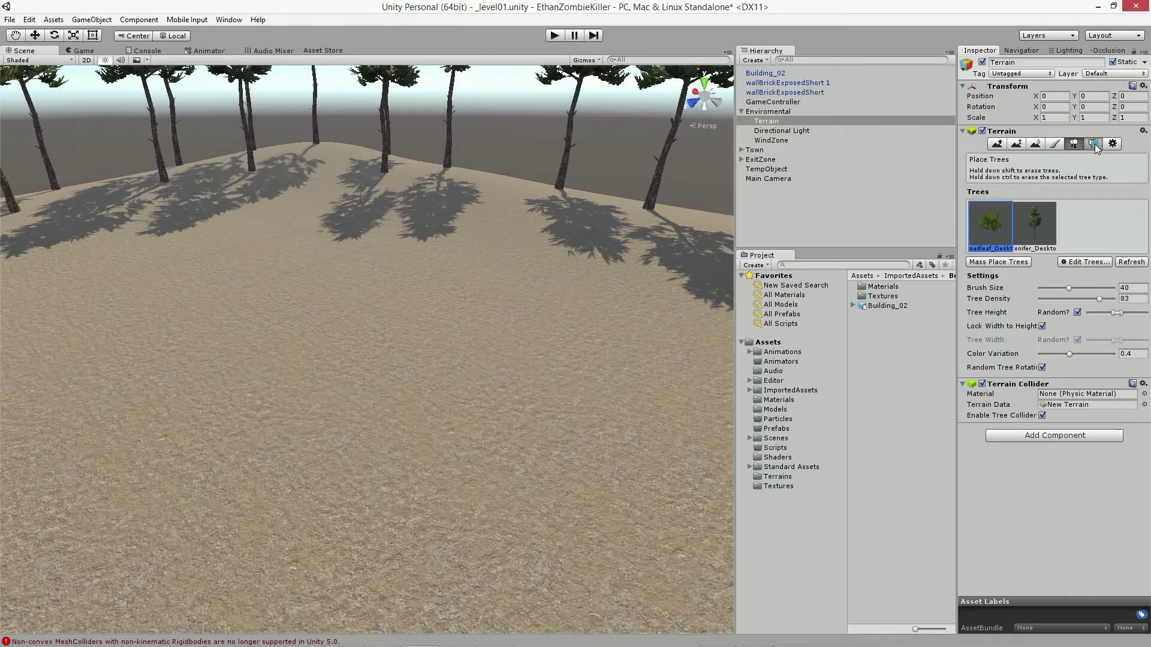
{"action": "left_click", "coordinate": [1093, 144]}
{"action": "left_click_drag", "start_coordinate": [587, 343], "coordinate": [501, 323], "text": "alt"}
{"action": "left_click", "coordinate": [420, 368]}
{"action": "left_click_drag", "start_coordinate": [570, 385], "coordinate": [419, 272], "text": "alt"}
{"action": "scroll", "coordinate": [419, 271], "scroll_direction": "up", "scroll_amount": 5}
{"action": "scroll", "coordinate": [413, 272], "scroll_direction": "down", "scroll_amount": 5}
{"action": "mouse_move", "coordinate": [414, 272]}
{"action": "left_mouse_down", "text": "alt"}
{"action": "mouse_move", "coordinate": [436, 312]}
{"action": "mouse_move", "coordinate": [418, 307]}
{"action": "left_mouse_up", "text": "alt"}
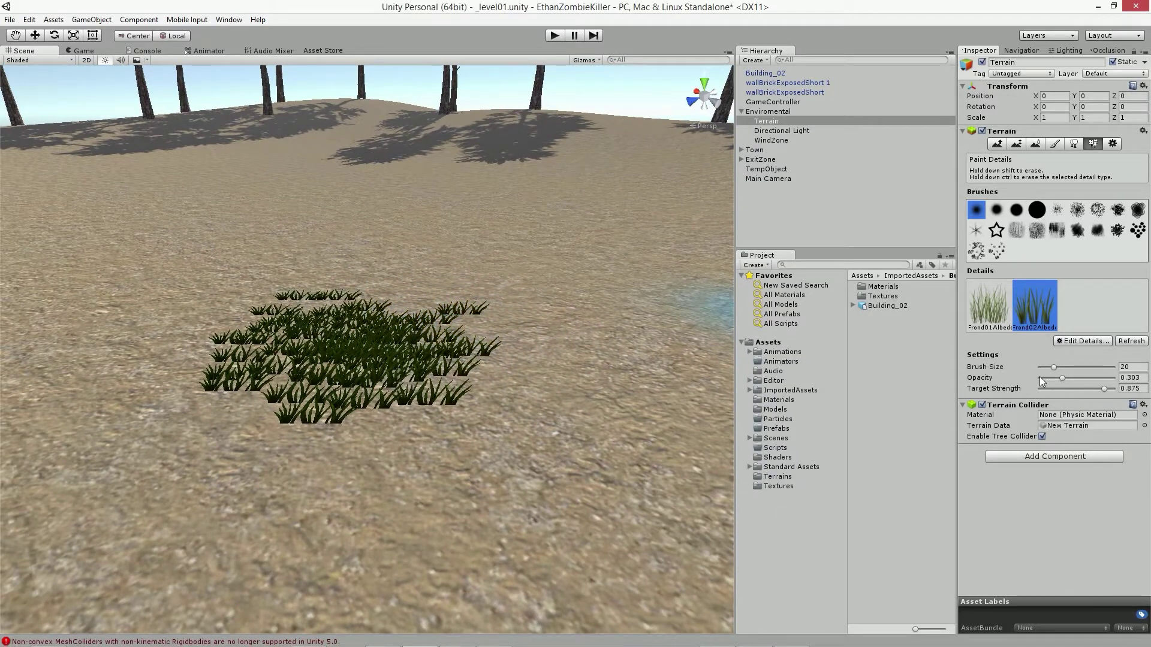
{"action": "left_click_drag", "start_coordinate": [397, 309], "coordinate": [331, 367], "text": "shift"}
Set brush opacity 0.066 and target strength 0.0625, paint sparse tufts, and erase some.
{"action": "left_click_drag", "start_coordinate": [1062, 377], "coordinate": [1038, 388]}
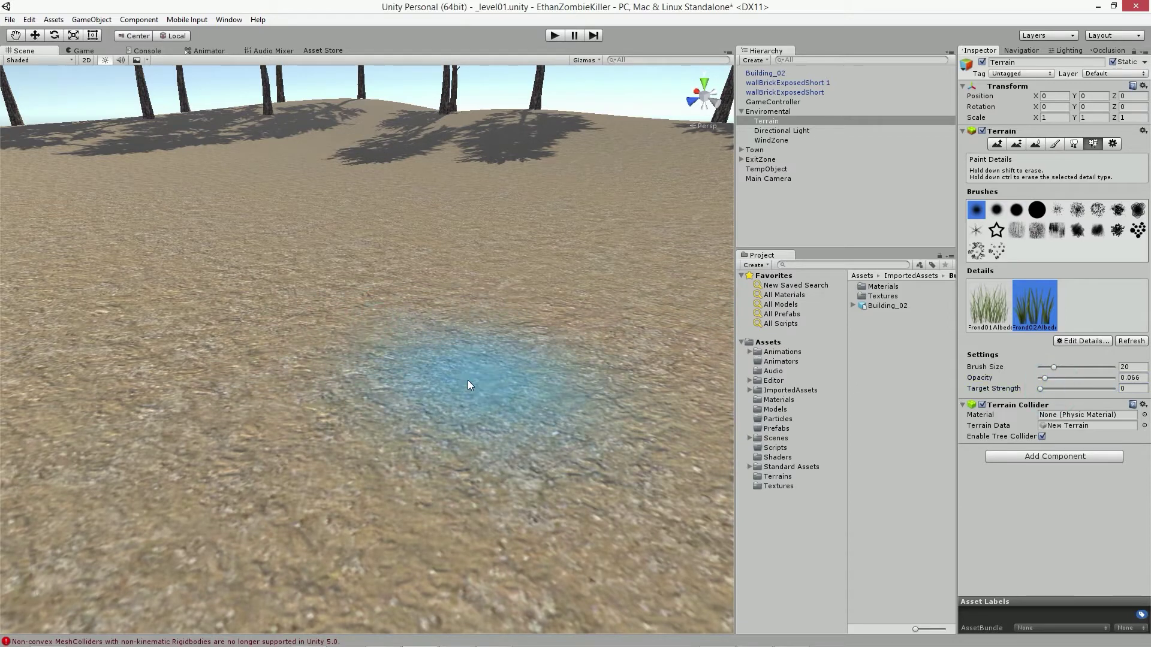
{"action": "left_click_drag", "start_coordinate": [1037, 389], "coordinate": [1039, 389]}
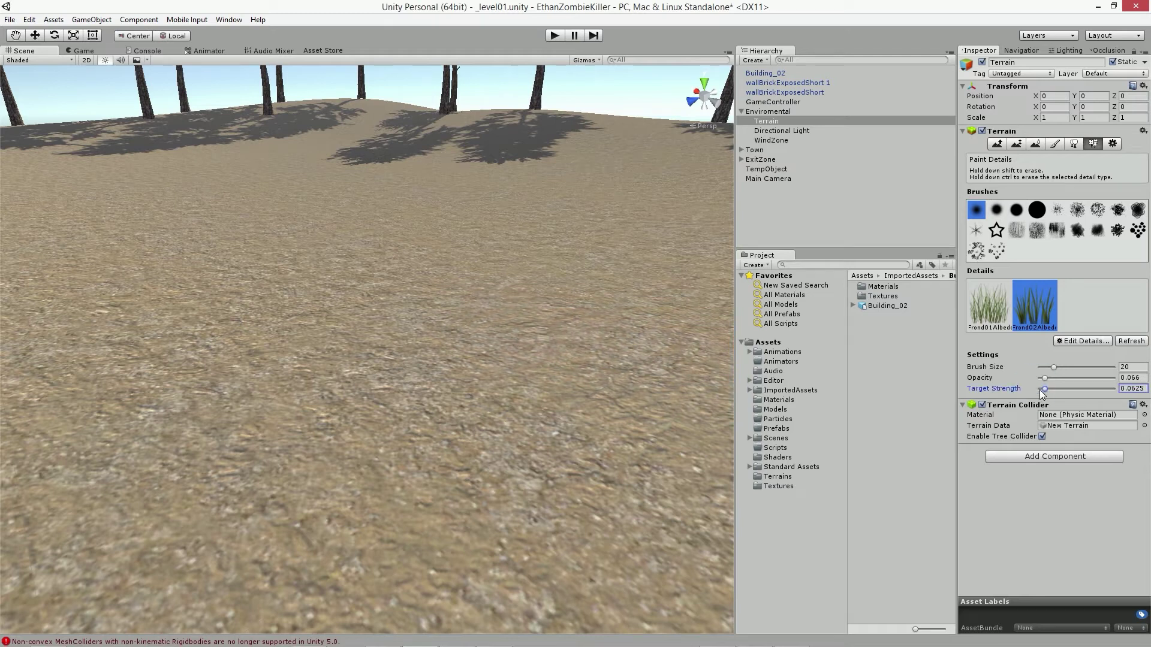
{"action": "left_click_drag", "start_coordinate": [427, 272], "coordinate": [290, 354]}
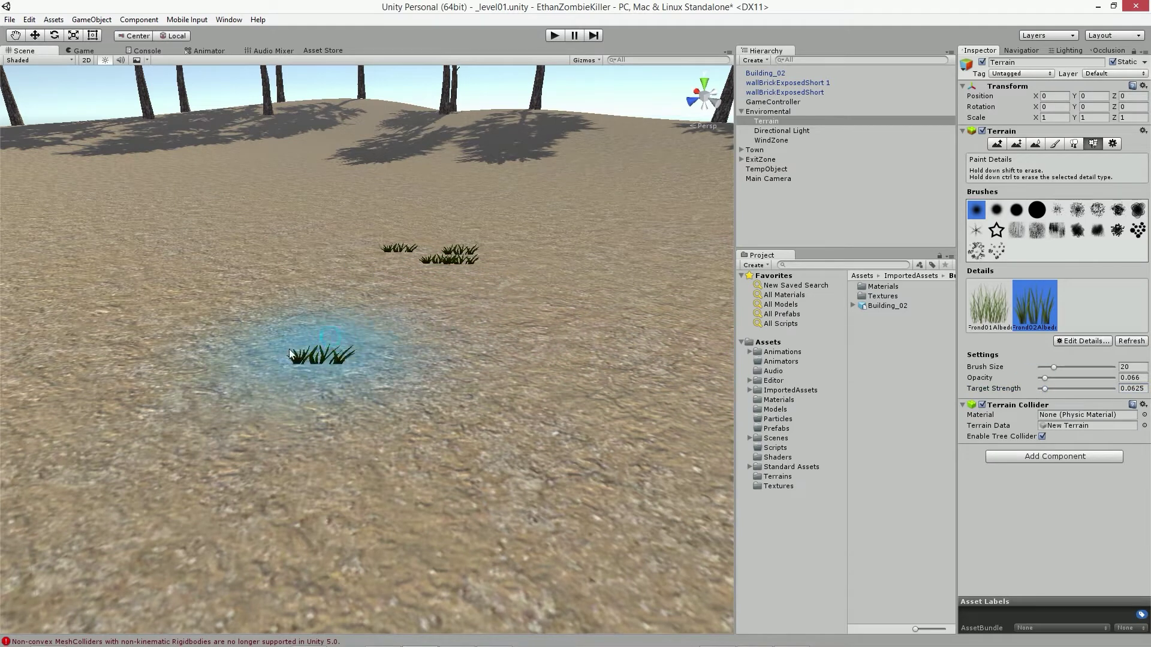
{"action": "left_click", "coordinate": [426, 331], "text": "shift"}
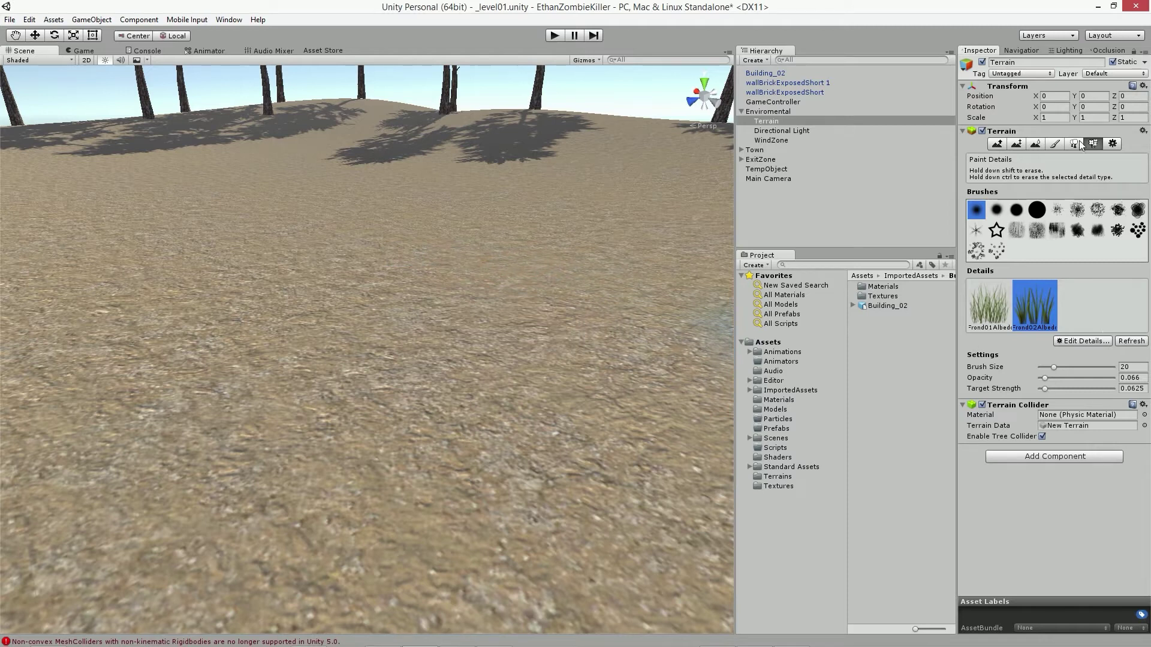
Edit the GrassFrond02 detail to vivid yellow healthy and dry colours and apply.
{"action": "left_click", "coordinate": [1093, 339]}
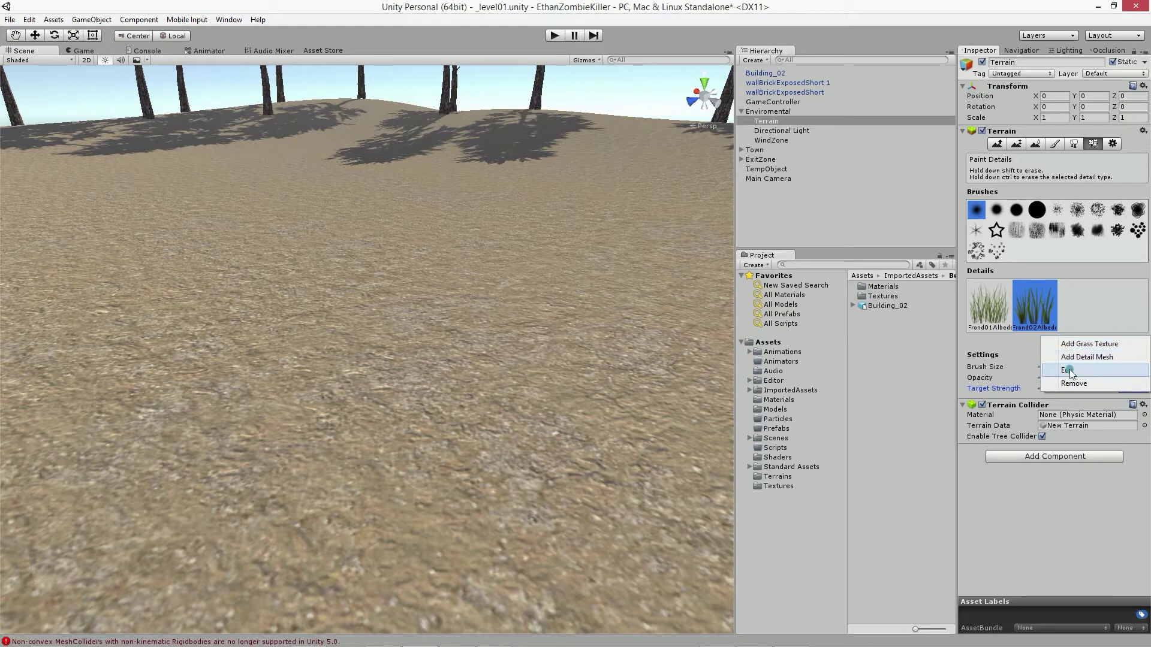
{"action": "left_click", "coordinate": [1068, 370]}
{"action": "left_click", "coordinate": [146, 102]}
{"action": "left_click_drag", "start_coordinate": [83, 64], "coordinate": [90, 59]}
{"action": "left_click", "coordinate": [156, 111]}
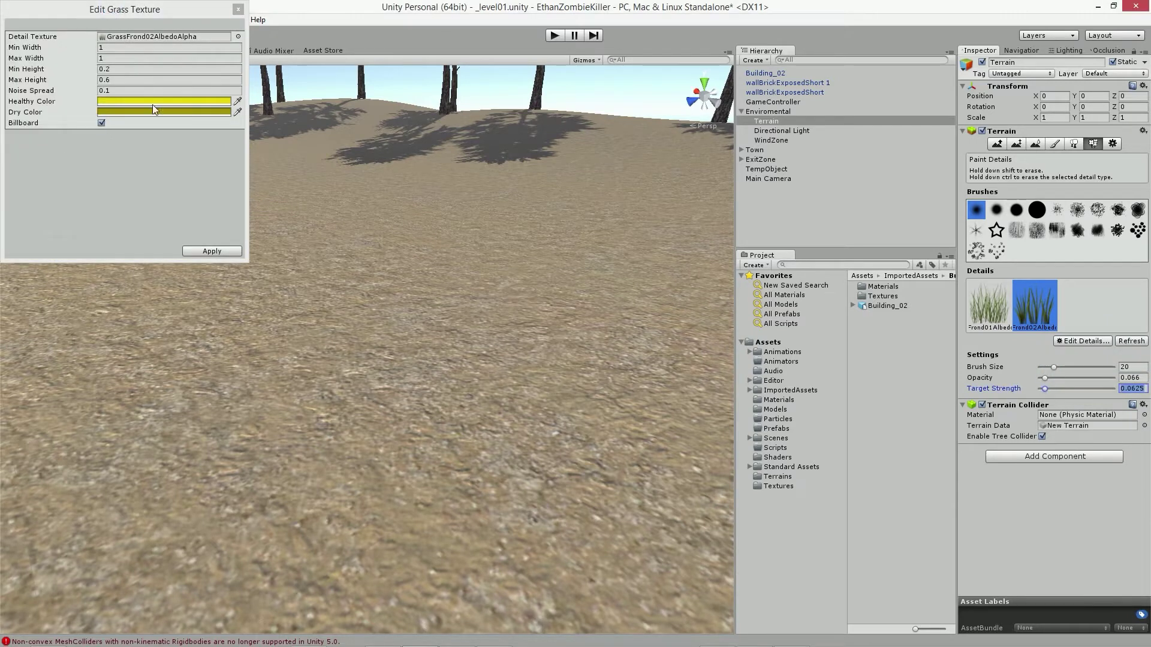
{"action": "left_click", "coordinate": [84, 61]}
{"action": "left_click", "coordinate": [114, 6]}
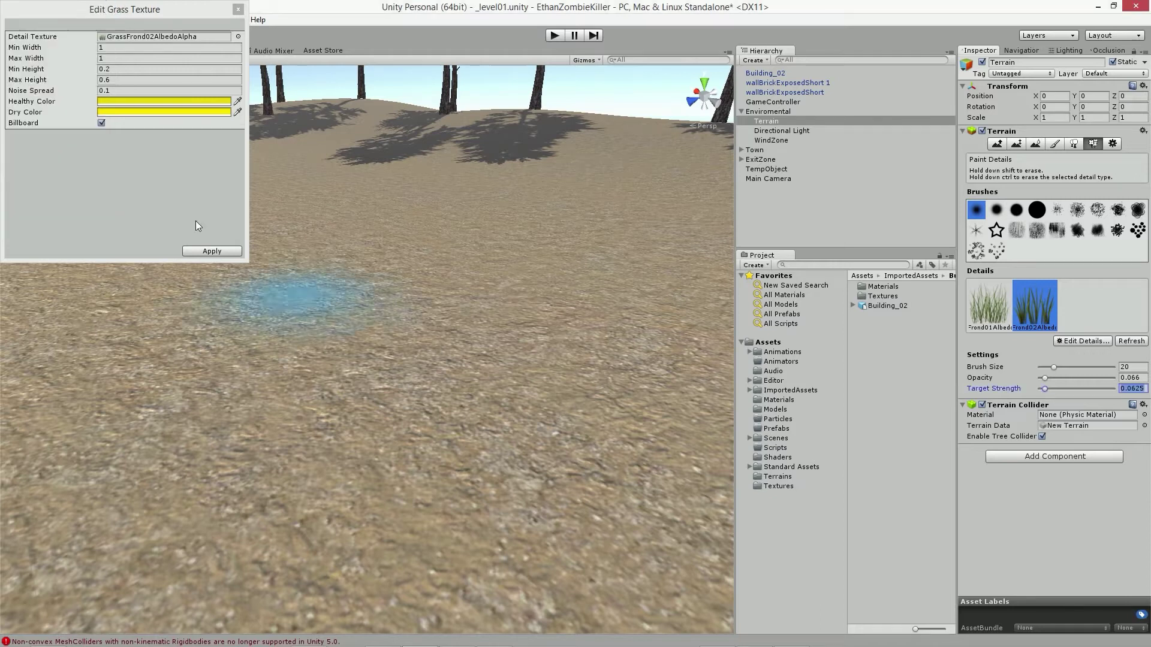
{"action": "left_click", "coordinate": [209, 251]}
Paint test grass clumps across the sand, then erase all of them.
{"action": "mouse_move", "coordinate": [431, 318]}
{"action": "left_mouse_down"}
{"action": "mouse_move", "coordinate": [300, 390]}
{"action": "mouse_move", "coordinate": [330, 327]}
{"action": "left_mouse_up"}
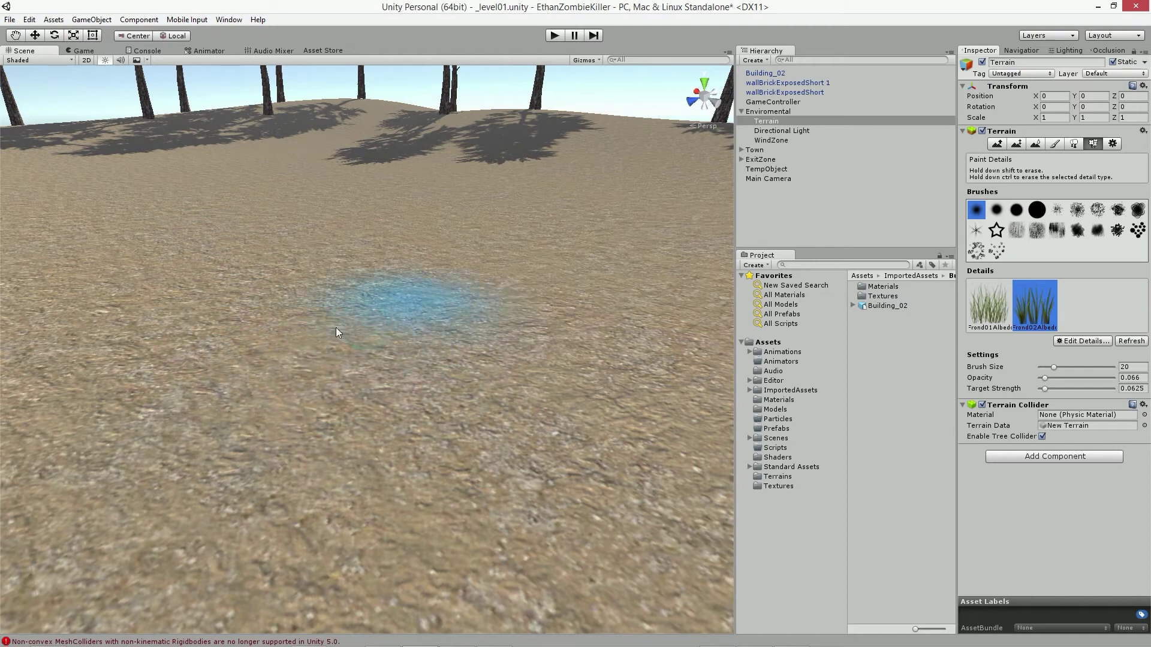
{"action": "left_click_drag", "start_coordinate": [319, 285], "coordinate": [322, 196]}
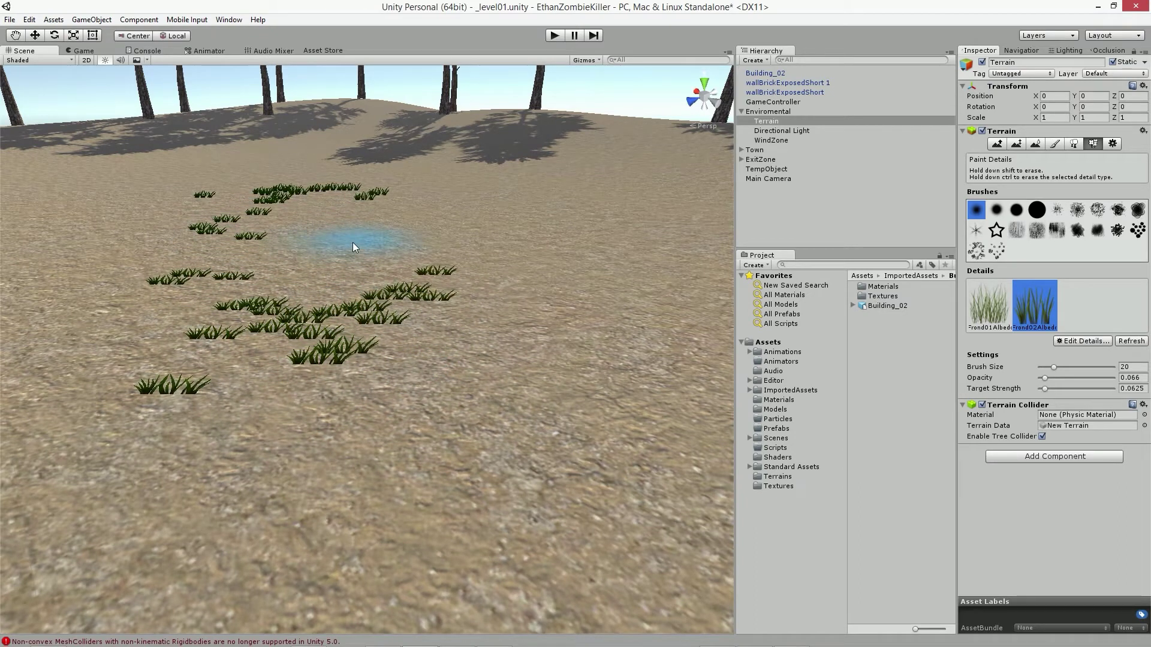
{"action": "mouse_move", "coordinate": [211, 332]}
{"action": "left_mouse_down", "text": "shift"}
{"action": "mouse_move", "coordinate": [410, 300]}
{"action": "mouse_move", "coordinate": [401, 346]}
{"action": "left_mouse_up", "text": "shift"}
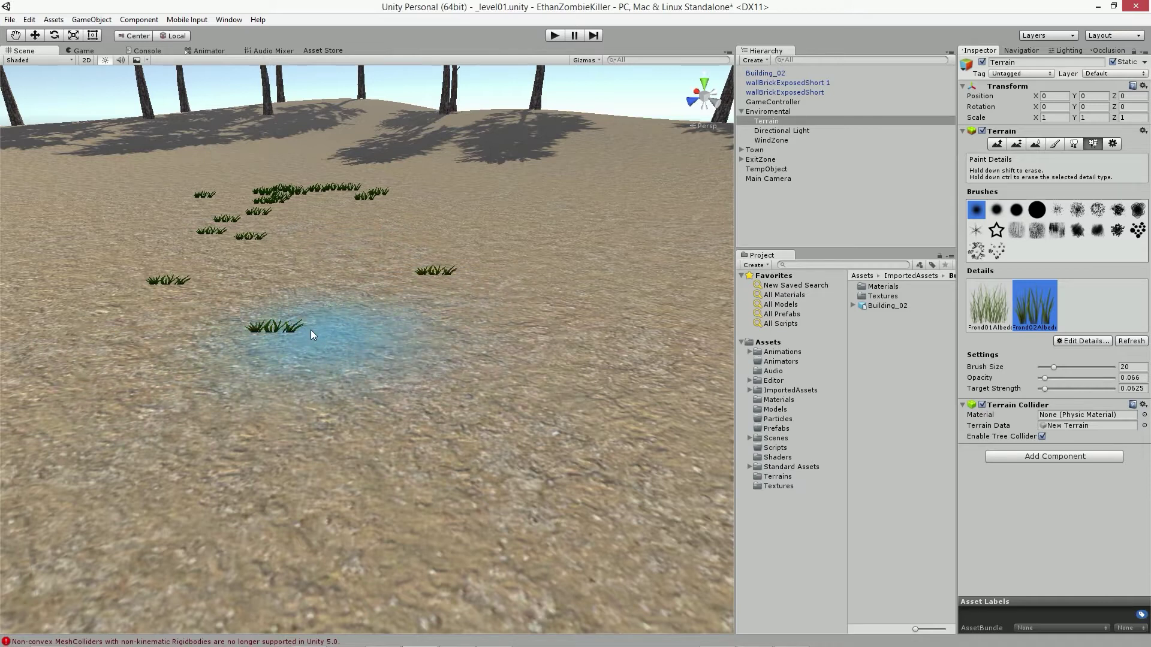
{"action": "left_click_drag", "start_coordinate": [310, 330], "coordinate": [305, 210], "text": "shift"}
{"action": "left_click_drag", "start_coordinate": [187, 255], "coordinate": [180, 283], "text": "shift"}
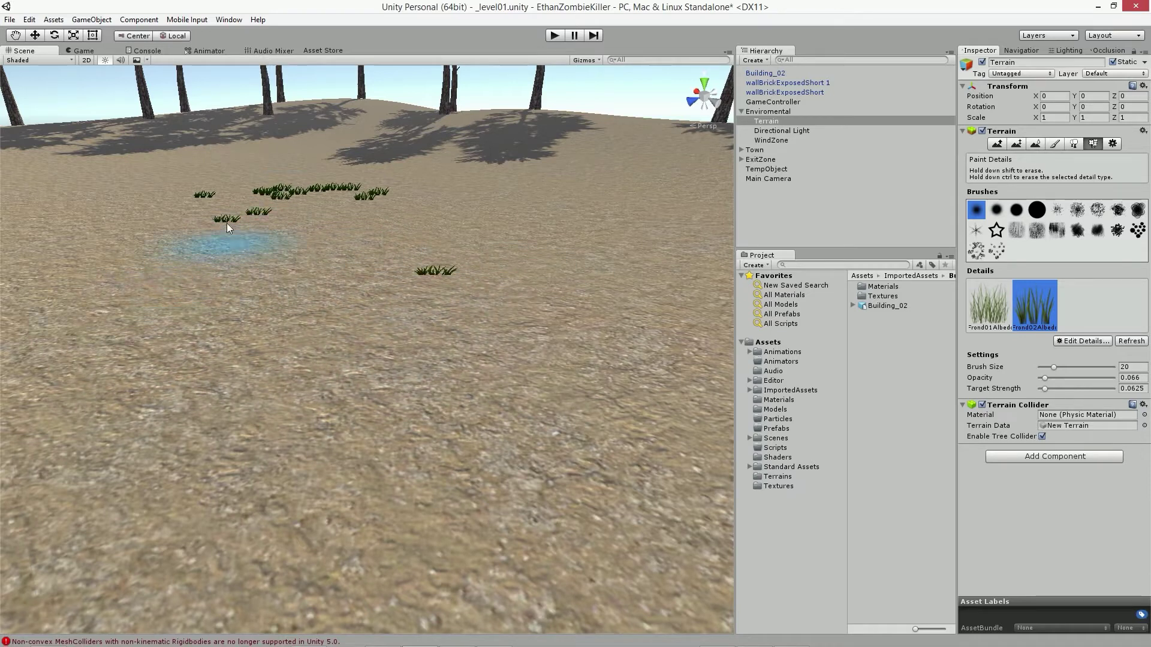
{"action": "mouse_move", "coordinate": [266, 211]}
{"action": "left_mouse_down", "text": "shift"}
{"action": "mouse_move", "coordinate": [261, 201]}
{"action": "mouse_move", "coordinate": [362, 197]}
{"action": "left_mouse_up", "text": "shift"}
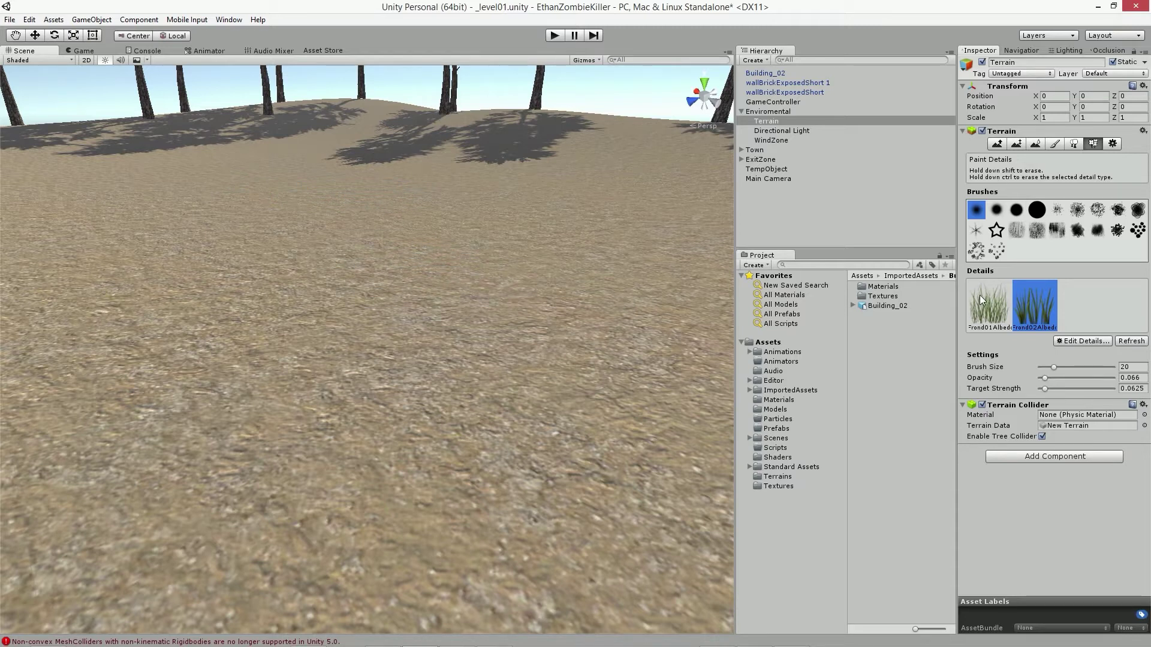
Select the Frond01 grass, paint a single test clump and erase it.
{"action": "left_click", "coordinate": [985, 325]}
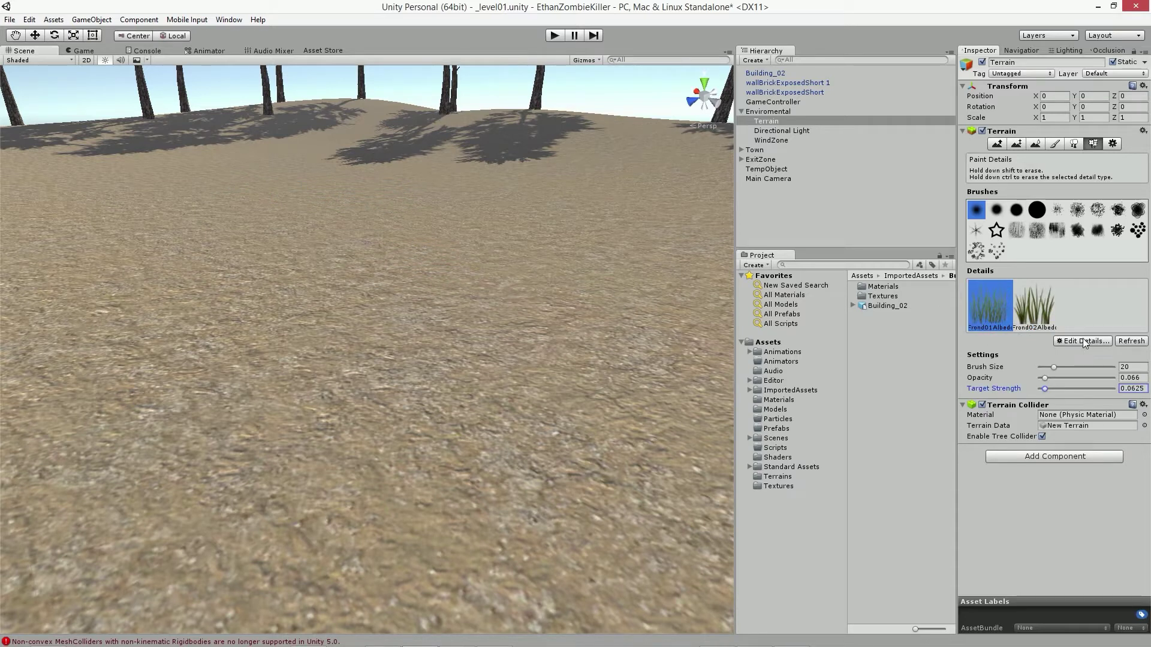
{"action": "left_click", "coordinate": [364, 361]}
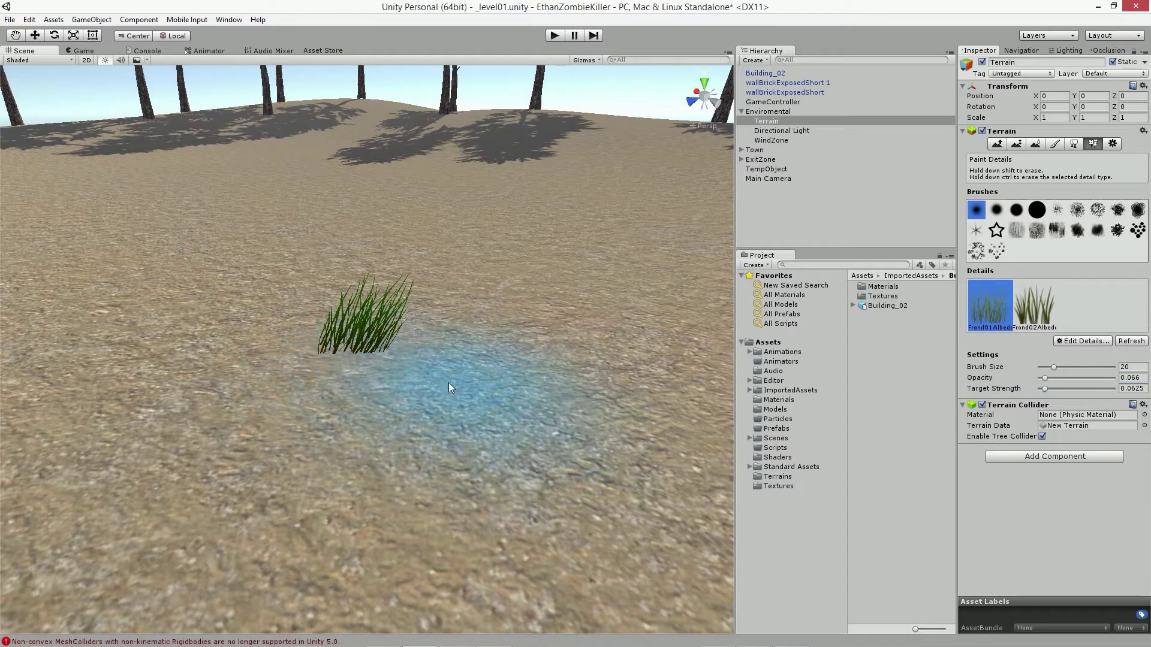
{"action": "left_click", "coordinate": [389, 347], "text": "shift"}
{"action": "left_click", "coordinate": [1084, 340]}
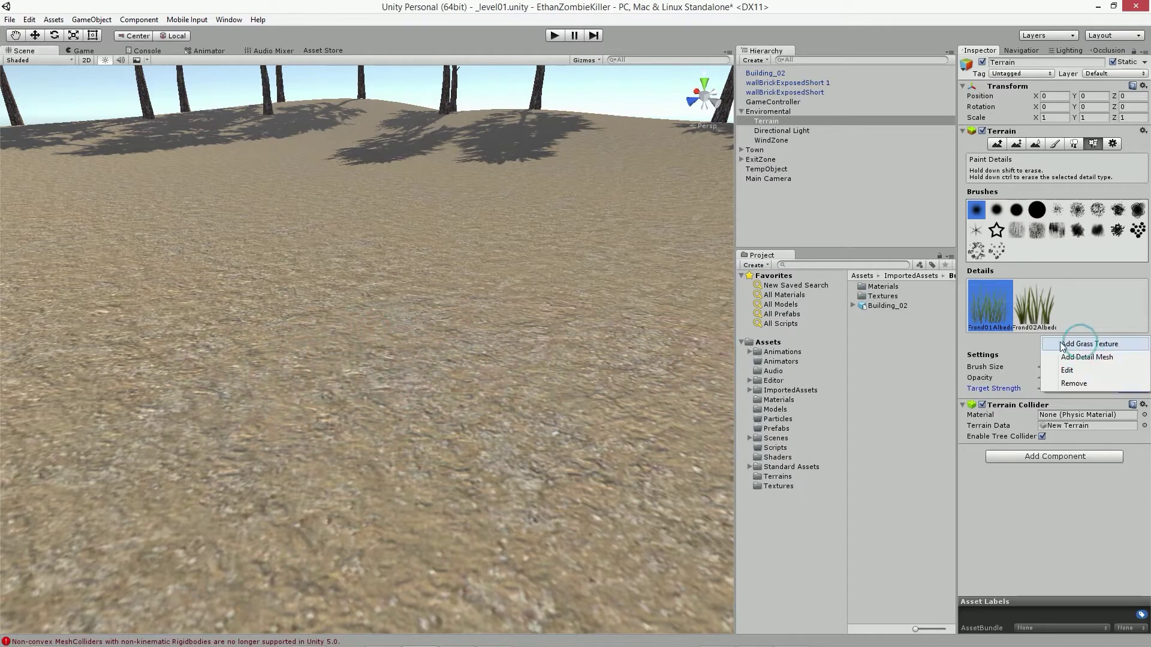
{"action": "left_click", "coordinate": [1093, 293]}
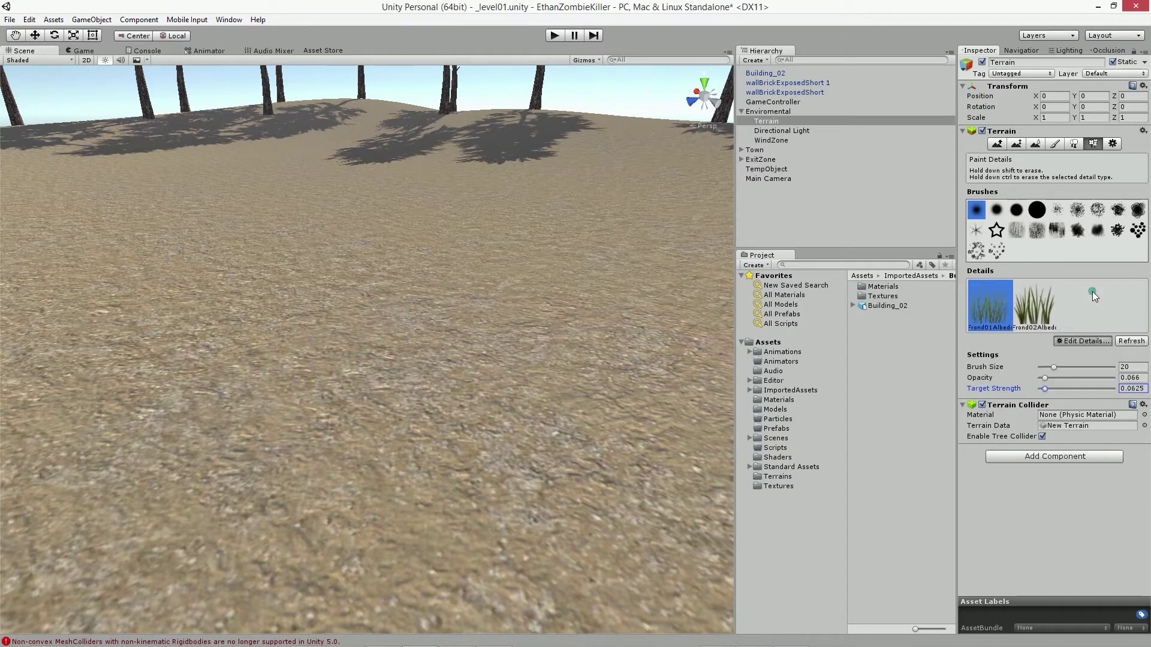
In Terrain Settings, change the Grass Tint to bright yellow.
{"action": "left_click", "coordinate": [1111, 143]}
{"action": "left_click", "coordinate": [1067, 430]}
{"action": "left_click", "coordinate": [60, 94]}
{"action": "mouse_move", "coordinate": [109, 117]}
{"action": "left_mouse_down"}
{"action": "mouse_move", "coordinate": [112, 136]}
{"action": "mouse_move", "coordinate": [111, 123]}
{"action": "left_mouse_up"}
{"action": "left_click", "coordinate": [91, 55]}
{"action": "left_click", "coordinate": [114, 7]}
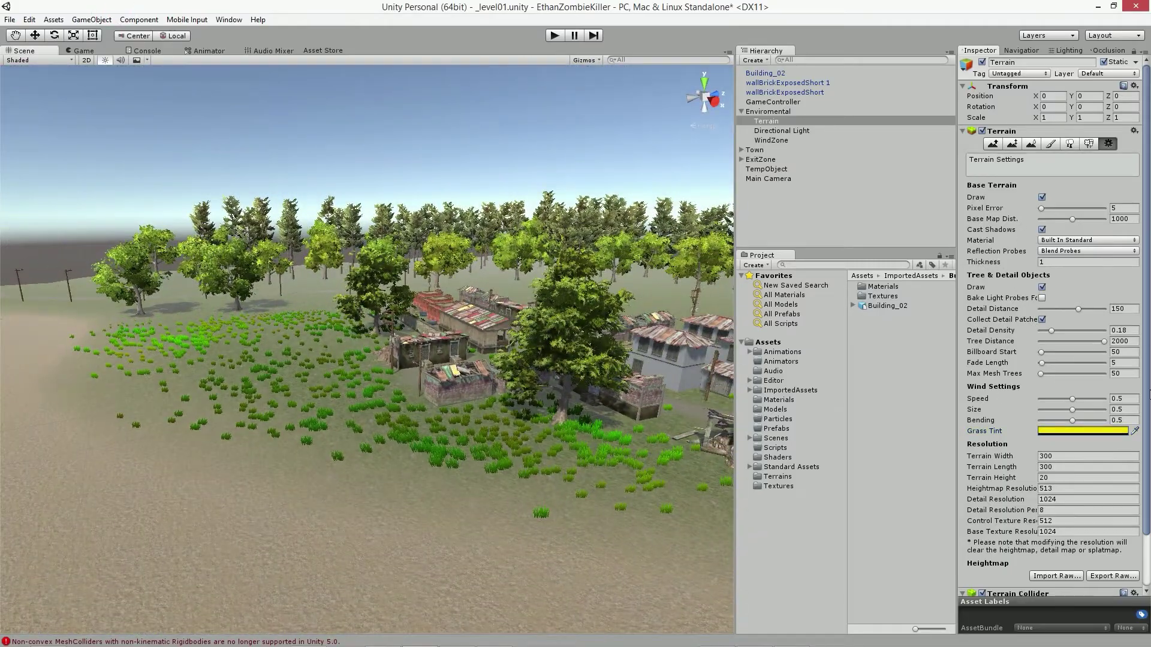
Change the terrain's Grass Tint to a dark green, then fly over the town.
{"action": "left_click", "coordinate": [1050, 431]}
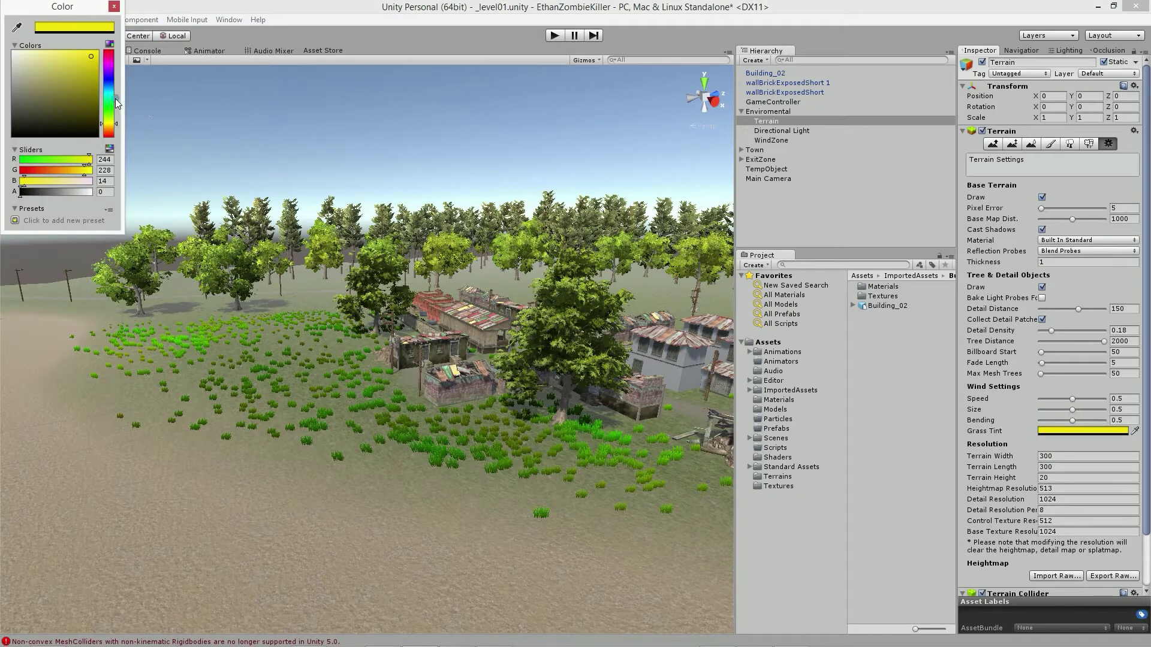
{"action": "left_click", "coordinate": [116, 98]}
{"action": "mouse_move", "coordinate": [92, 87]}
{"action": "left_mouse_down"}
{"action": "mouse_move", "coordinate": [89, 114]}
{"action": "mouse_move", "coordinate": [90, 94]}
{"action": "mouse_move", "coordinate": [109, 107]}
{"action": "mouse_move", "coordinate": [45, 112]}
{"action": "left_mouse_up"}
{"action": "left_click", "coordinate": [111, 94]}
{"action": "left_click", "coordinate": [90, 96]}
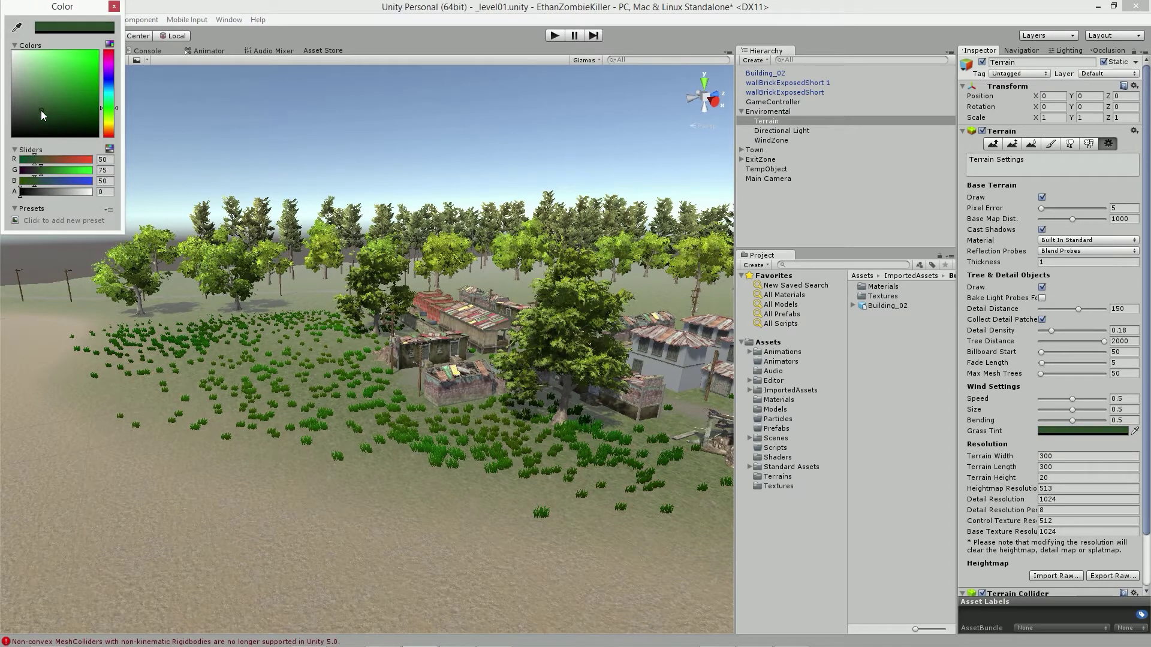
{"action": "left_click", "coordinate": [114, 6]}
{"action": "mouse_move", "coordinate": [336, 383]}
{"action": "right_mouse_down"}
{"action": "mouse_move", "coordinate": [388, 417]}
{"action": "mouse_move", "coordinate": [277, 348]}
{"action": "right_mouse_up"}
Browse the Console, Animator and Audio Mixer tabs, then bring up the Asset Store.
{"action": "left_click", "coordinate": [147, 51]}
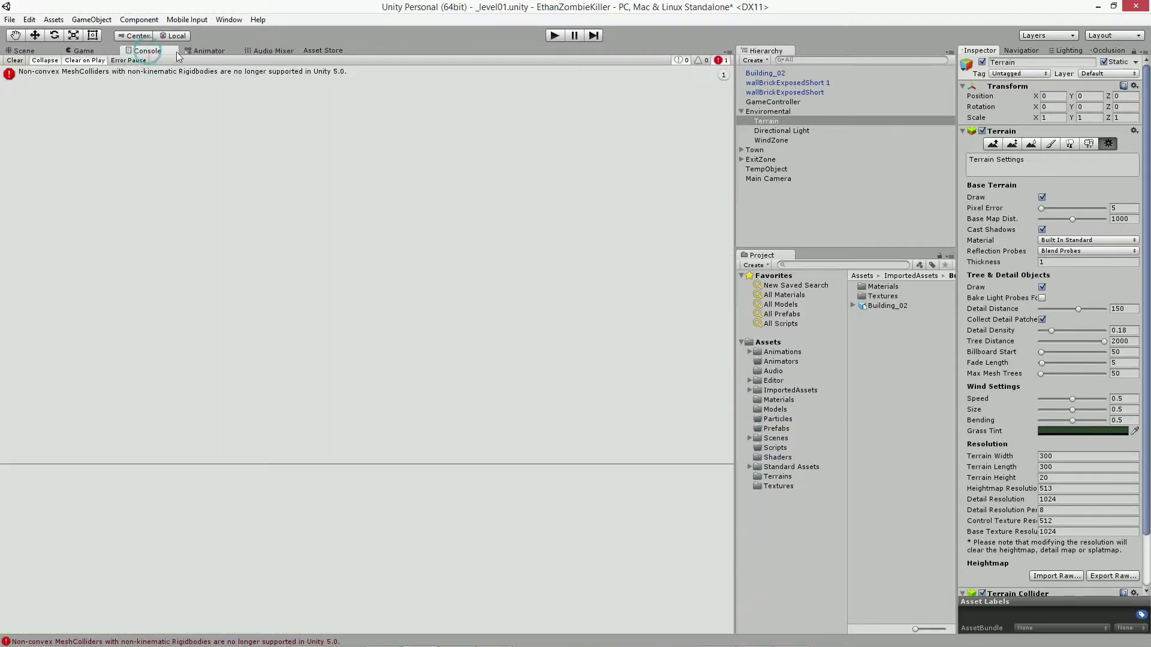
{"action": "left_click", "coordinate": [204, 51]}
{"action": "left_click", "coordinate": [252, 51]}
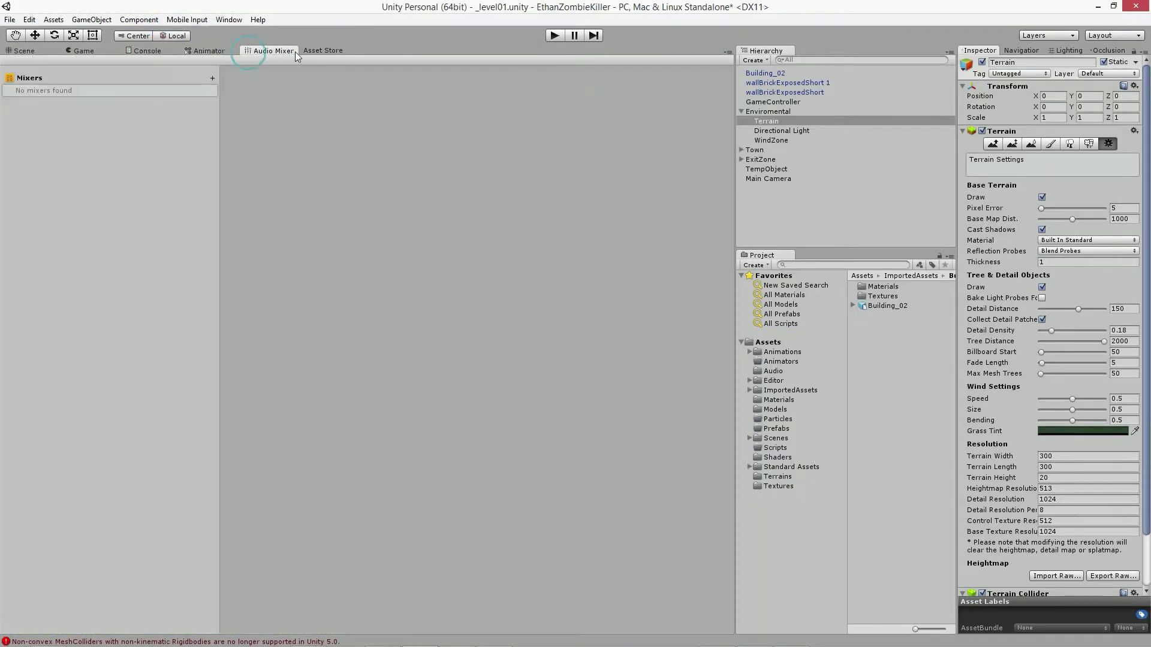
{"action": "left_click", "coordinate": [307, 52]}
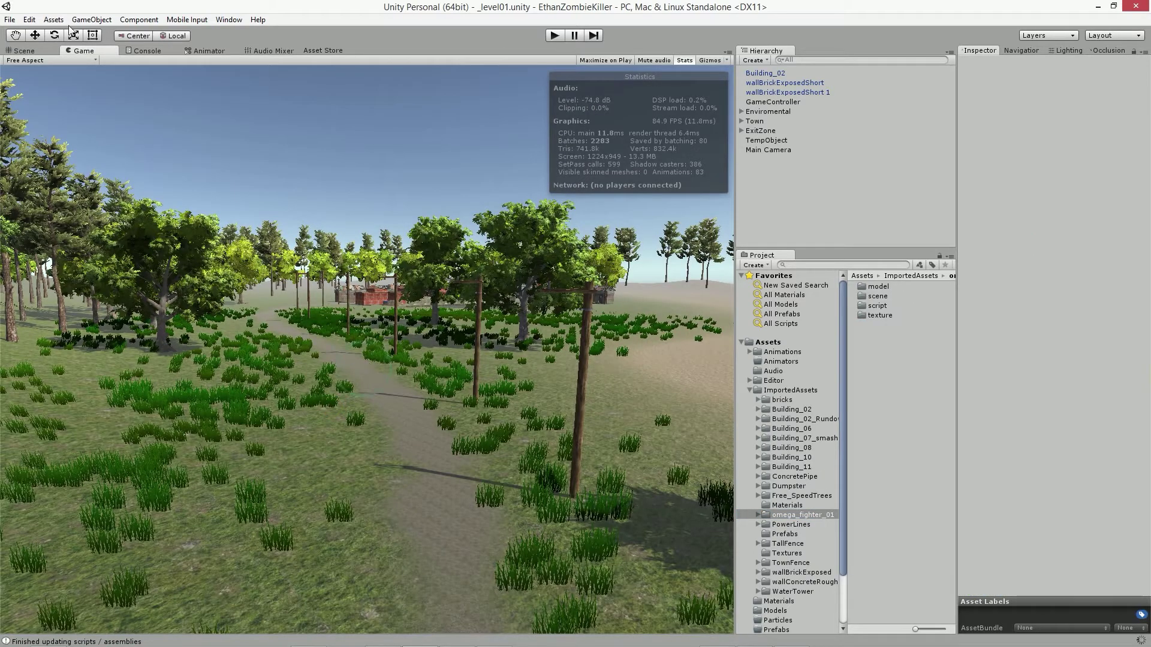
Switch to the Scene view and orbit over the town toward the pine trees.
{"action": "left_click", "coordinate": [26, 51]}
{"action": "mouse_move", "coordinate": [322, 360]}
{"action": "left_mouse_down", "text": "alt"}
{"action": "mouse_move", "coordinate": [467, 432]}
{"action": "mouse_move", "coordinate": [421, 460]}
{"action": "left_mouse_up", "text": "alt"}
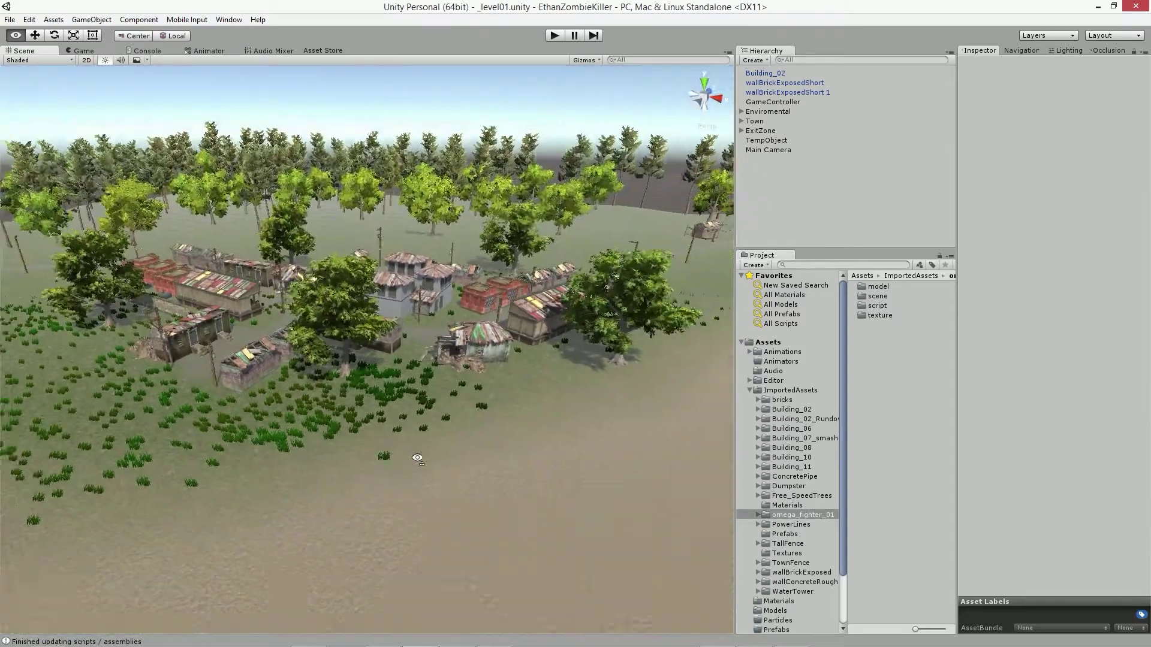
{"action": "mouse_move", "coordinate": [689, 515]}
{"action": "left_mouse_down", "text": "alt"}
{"action": "mouse_move", "coordinate": [750, 504]}
{"action": "mouse_move", "coordinate": [626, 379]}
{"action": "mouse_move", "coordinate": [825, 441]}
{"action": "mouse_move", "coordinate": [781, 435]}
{"action": "mouse_move", "coordinate": [835, 393]}
{"action": "left_mouse_up", "text": "alt"}
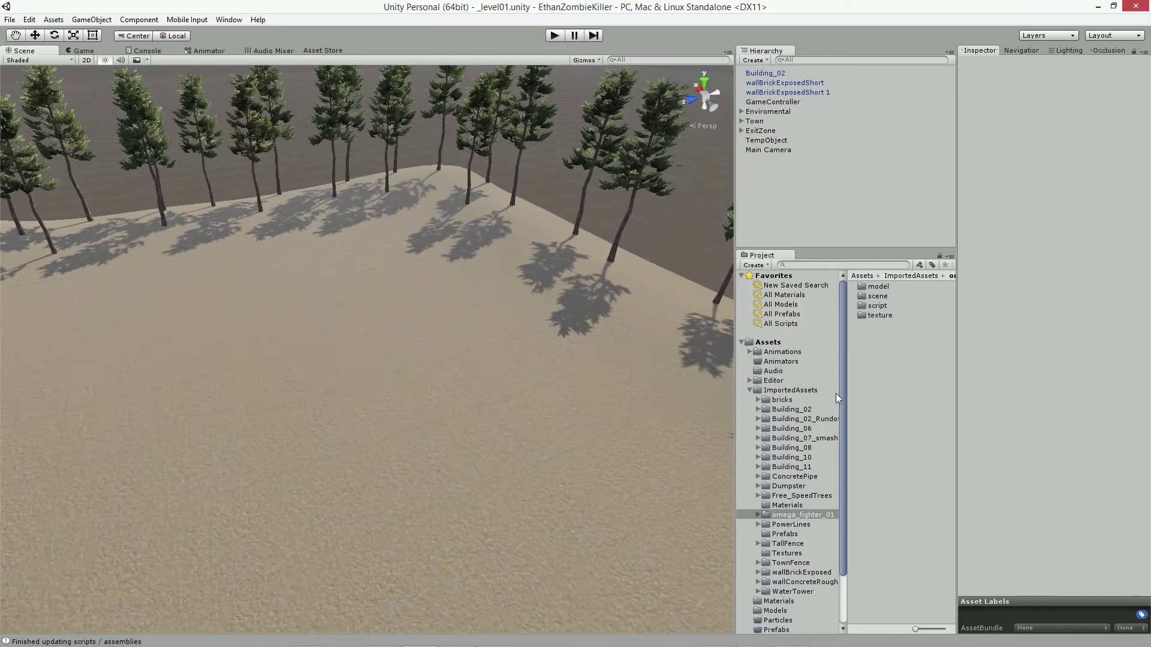
Drag omega_fighter from the omega_fighter_01 model folder onto the desert sand.
{"action": "left_click", "coordinate": [761, 515]}
{"action": "left_click", "coordinate": [790, 525]}
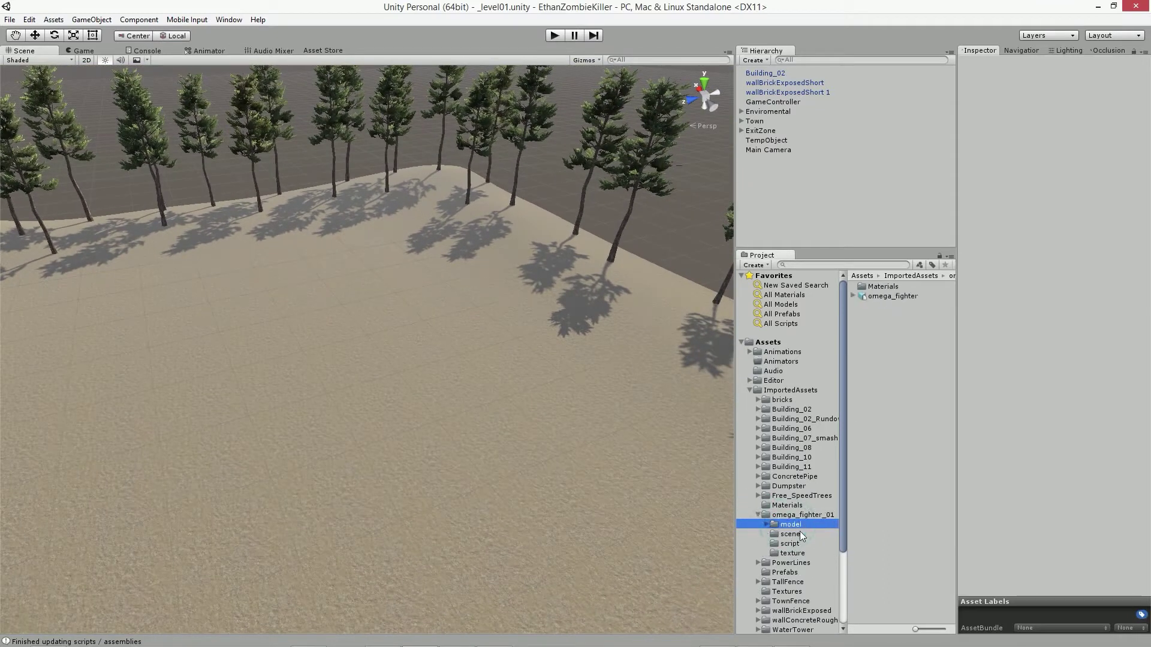
{"action": "left_click", "coordinate": [869, 295]}
{"action": "mouse_move", "coordinate": [863, 295]}
{"action": "left_mouse_down"}
{"action": "mouse_move", "coordinate": [318, 333]}
{"action": "mouse_move", "coordinate": [403, 371]}
{"action": "mouse_move", "coordinate": [365, 367]}
{"action": "left_mouse_up"}
Set the omega_fighter's Scale X, Y and Z to 10.
{"action": "left_click", "coordinate": [1060, 128]}
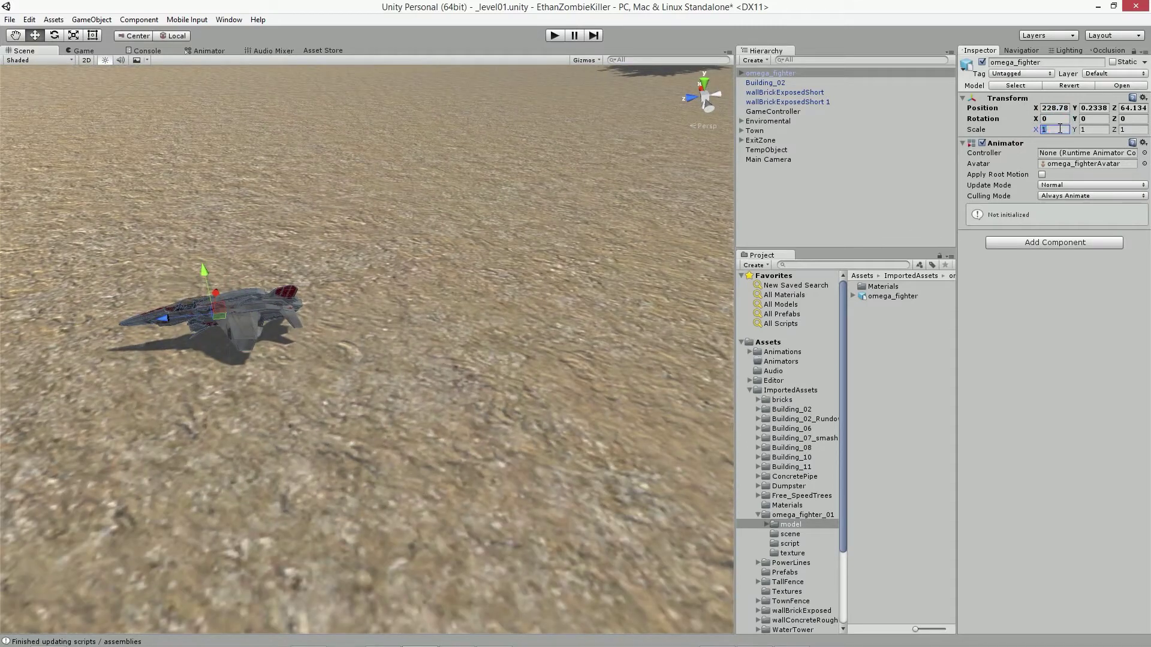
{"action": "type", "text": "10"}
{"action": "key", "text": "Tab"}
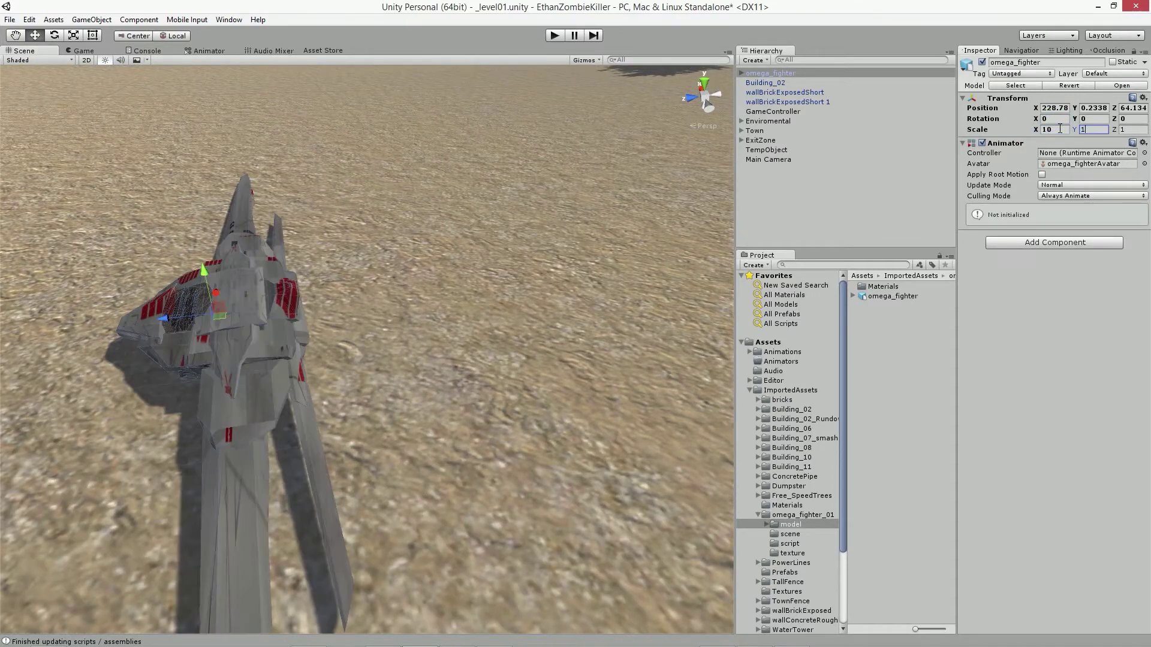
{"action": "type", "text": "10"}
{"action": "key", "text": "Tab"}
{"action": "type", "text": "10"}
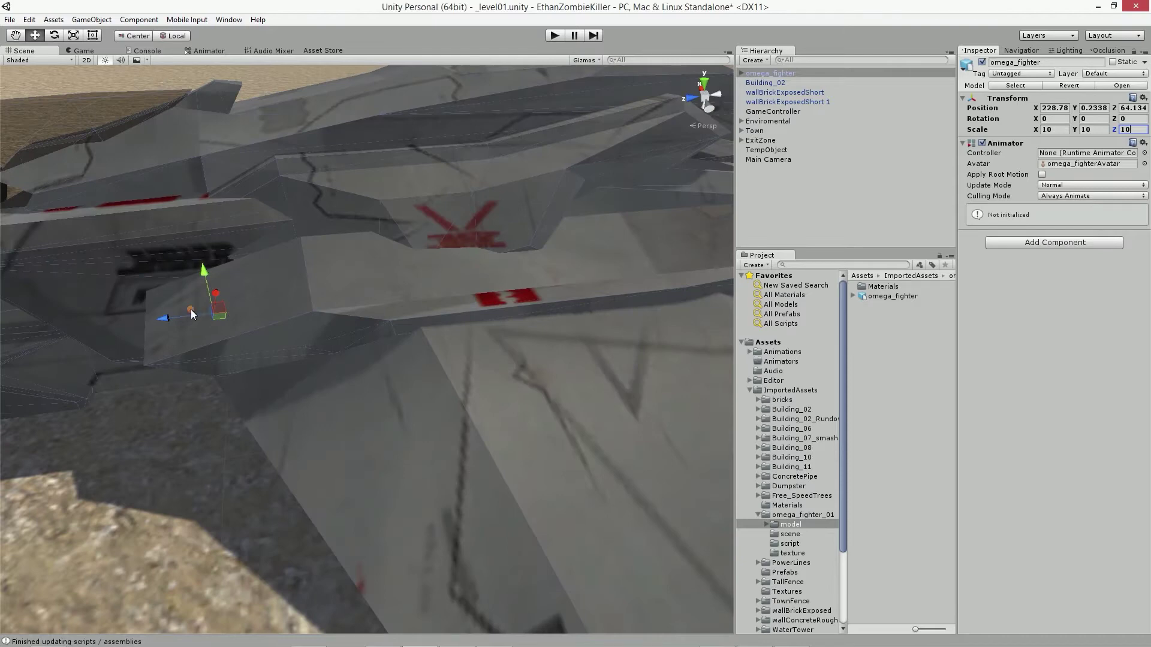
{"action": "scroll", "coordinate": [192, 314], "scroll_direction": "down", "scroll_amount": 10}
{"action": "mouse_move", "coordinate": [308, 318]}
{"action": "left_mouse_down", "text": "alt"}
{"action": "mouse_move", "coordinate": [266, 332]}
{"action": "mouse_move", "coordinate": [350, 347]}
{"action": "mouse_move", "coordinate": [323, 281]}
{"action": "mouse_move", "coordinate": [332, 281]}
{"action": "left_mouse_up", "text": "alt"}
Turn and tilt the jet to rotation 9.36, -30.65, 0, then lower it onto the sand at 236.72, 1.3, 50.75.
{"action": "left_click", "coordinate": [54, 35]}
{"action": "left_click_drag", "start_coordinate": [290, 336], "coordinate": [335, 340]}
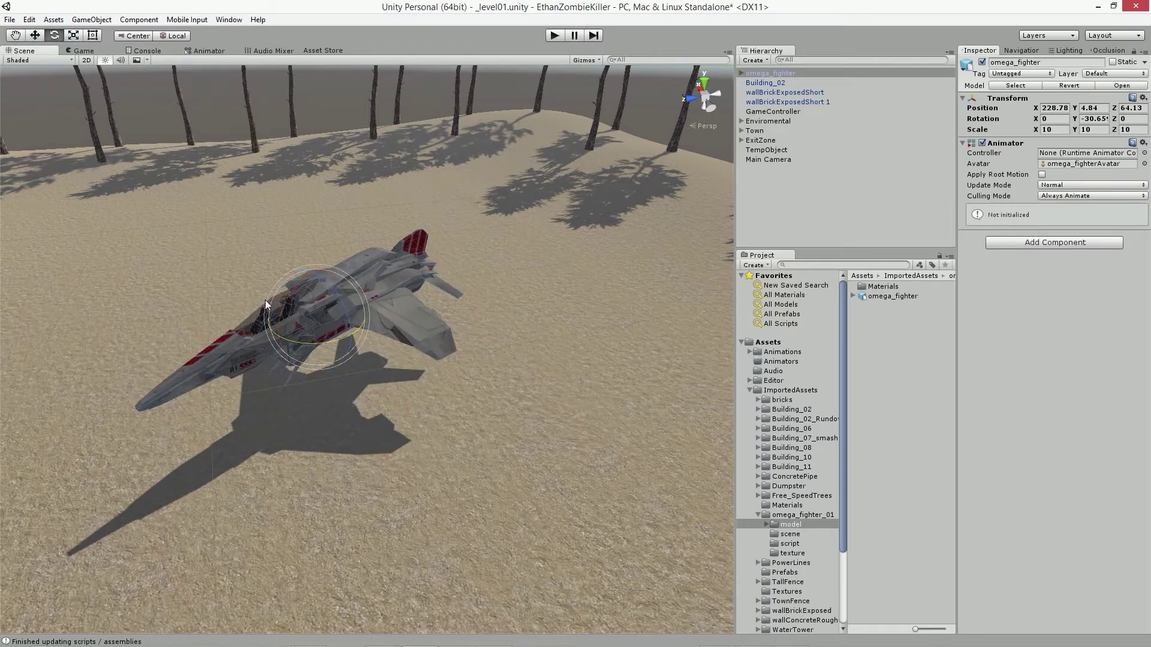
{"action": "left_click_drag", "start_coordinate": [265, 300], "coordinate": [270, 330]}
{"action": "left_click", "coordinate": [34, 35]}
{"action": "left_click_drag", "start_coordinate": [311, 285], "coordinate": [310, 336]}
{"action": "right_click_drag", "start_coordinate": [475, 416], "coordinate": [475, 416]}
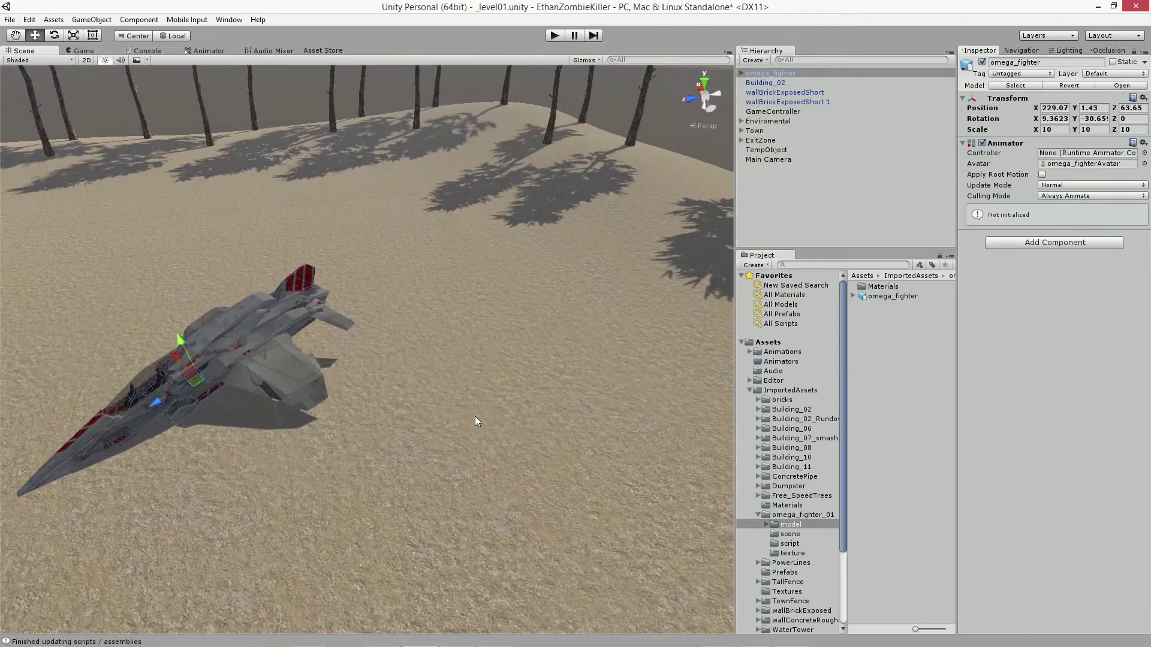
{"action": "left_click_drag", "start_coordinate": [193, 378], "coordinate": [382, 252]}
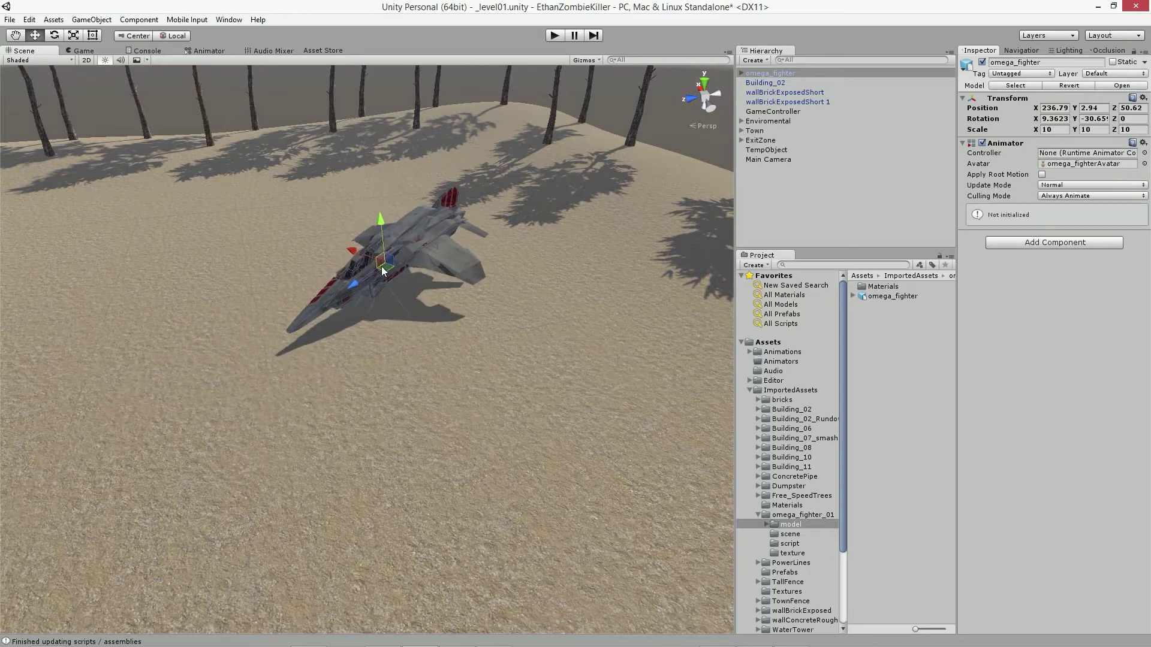
{"action": "mouse_move", "coordinate": [381, 253]}
{"action": "right_mouse_down"}
{"action": "mouse_move", "coordinate": [47, 337]}
{"action": "mouse_move", "coordinate": [535, 440]}
{"action": "mouse_move", "coordinate": [281, 434]}
{"action": "mouse_move", "coordinate": [662, 507]}
{"action": "right_mouse_up"}
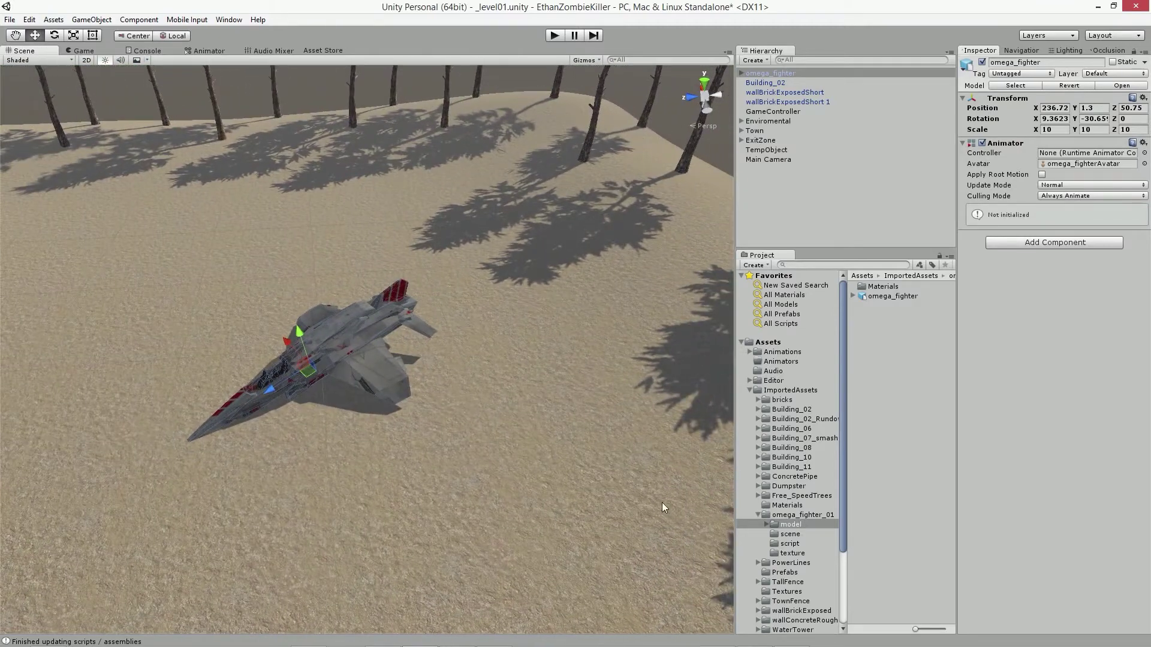
{"action": "left_click", "coordinate": [758, 515]}
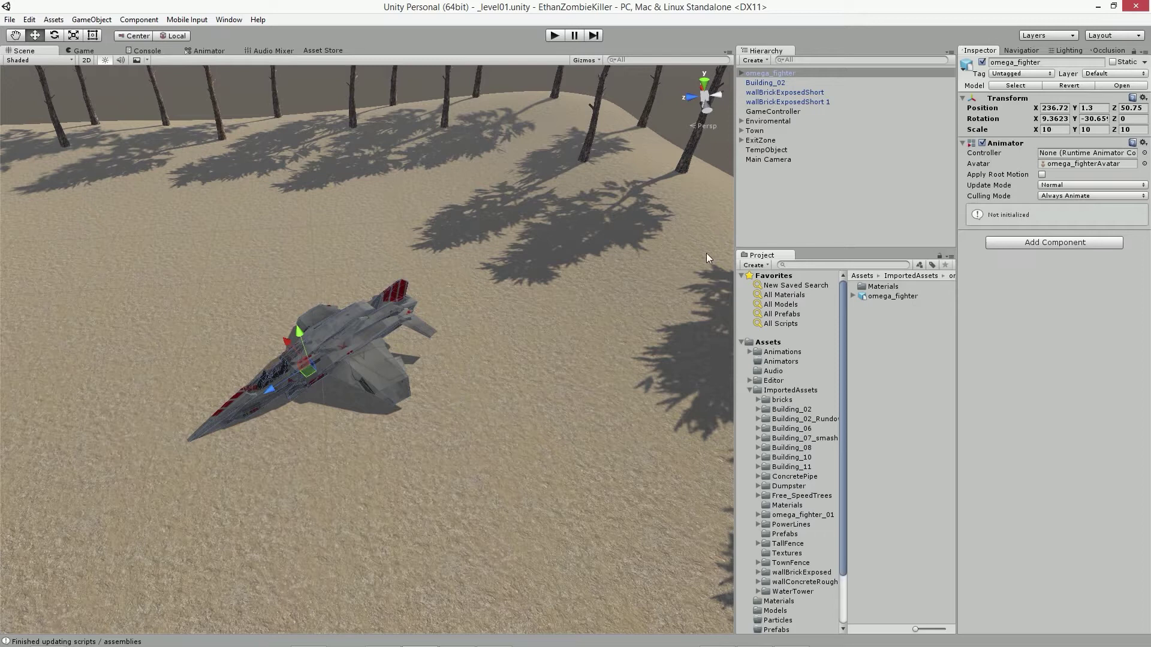
In the Asset Store downloads list, find Sandstone Desert Rocks – Free and start its import.
{"action": "left_click", "coordinate": [320, 51]}
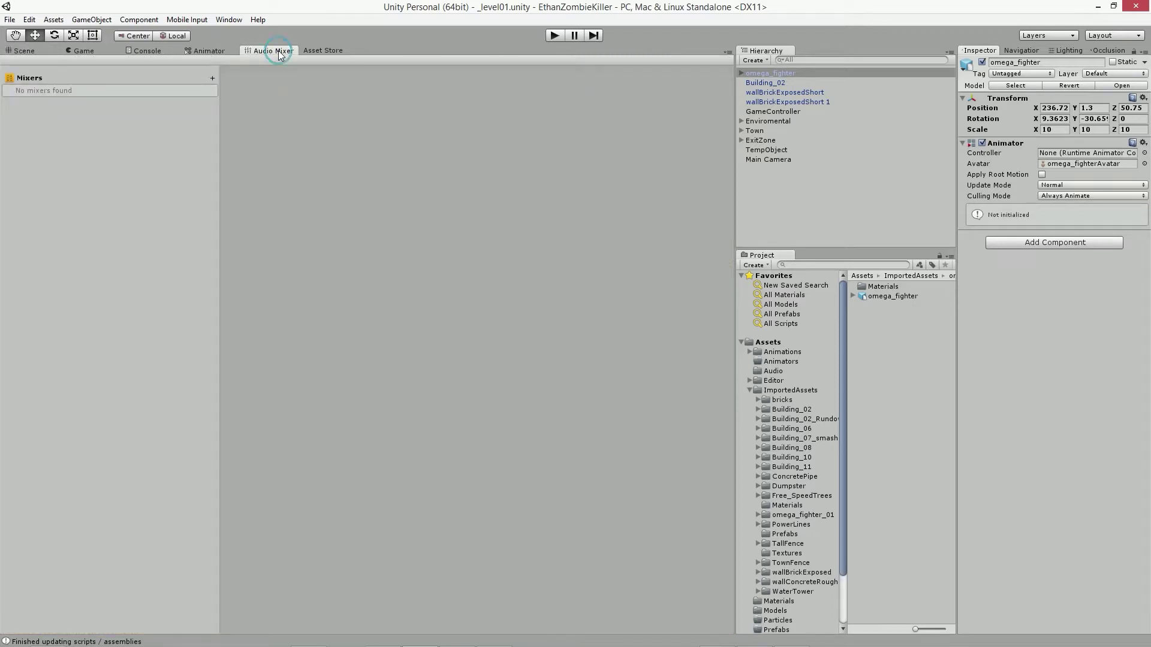
{"action": "left_click", "coordinate": [71, 65]}
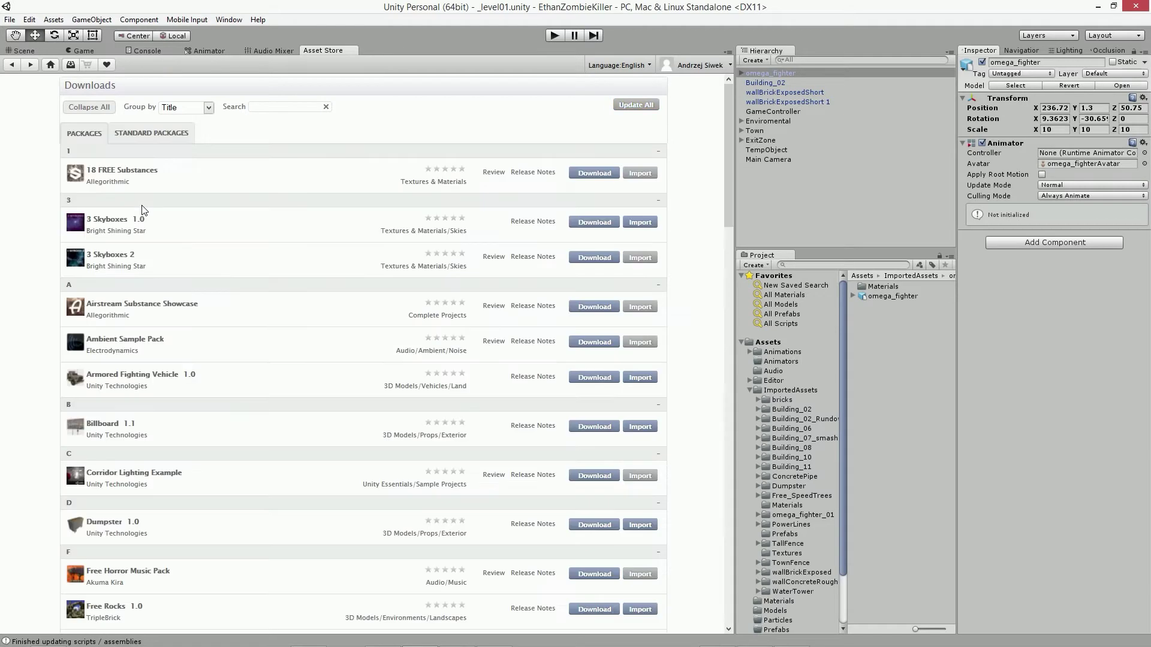
{"action": "scroll", "coordinate": [18, 240], "scroll_direction": "down", "scroll_amount": 3}
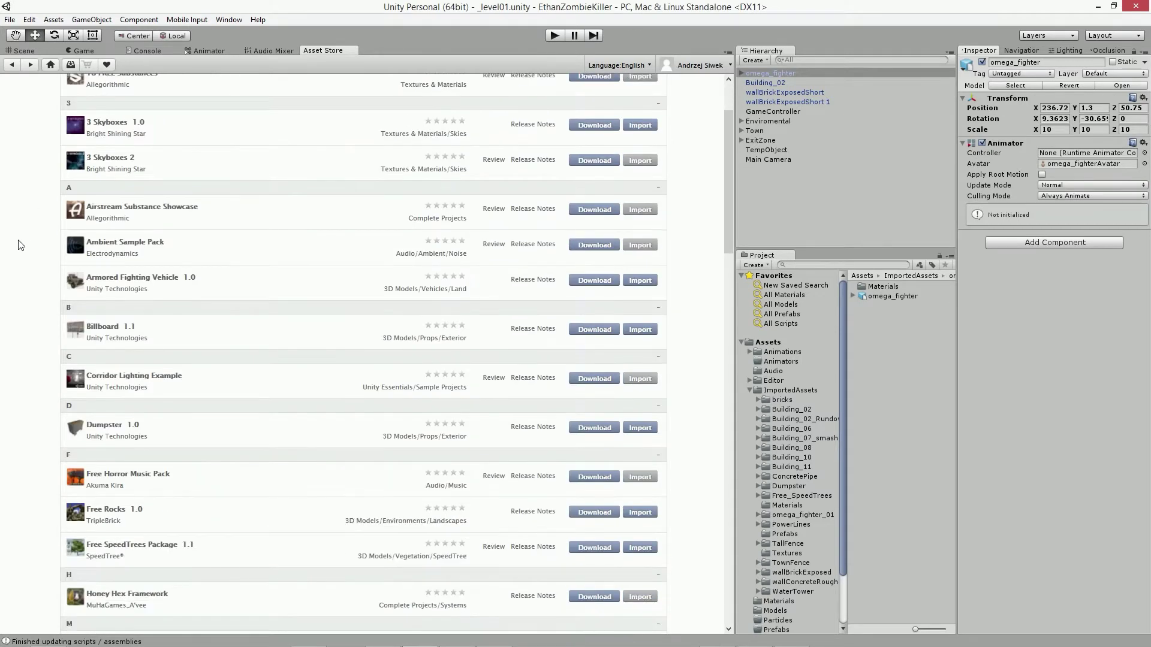
{"action": "scroll", "coordinate": [18, 244], "scroll_direction": "down", "scroll_amount": 3}
{"action": "scroll", "coordinate": [29, 301], "scroll_direction": "down", "scroll_amount": 2}
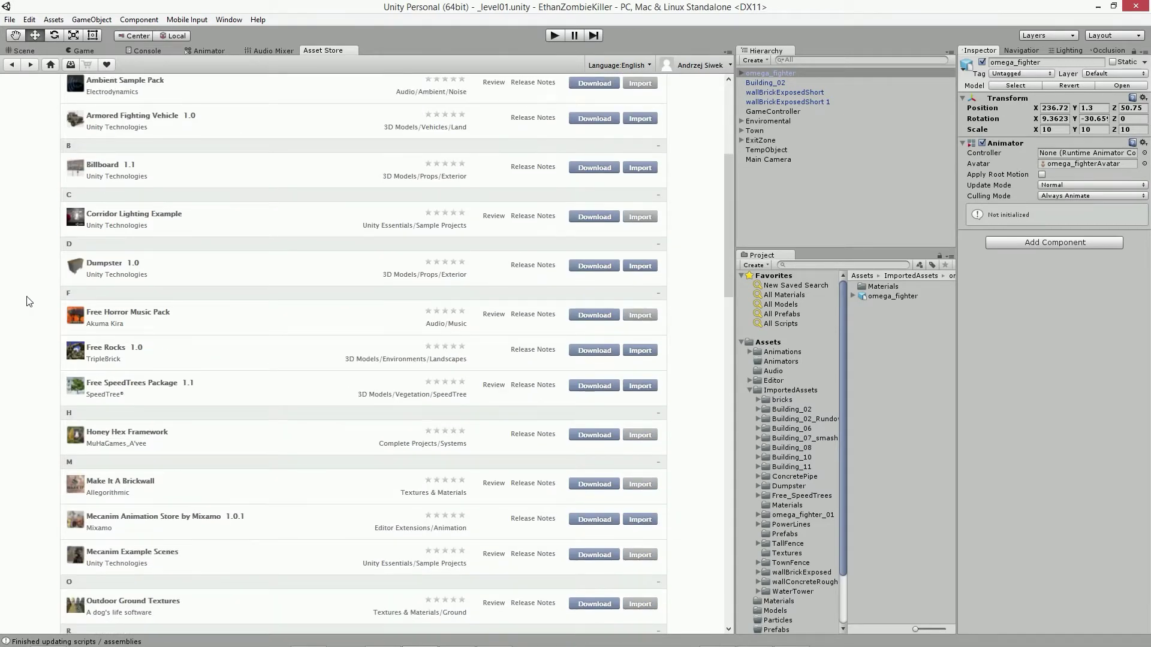
{"action": "scroll", "coordinate": [28, 300], "scroll_direction": "down", "scroll_amount": 3}
{"action": "scroll", "coordinate": [39, 304], "scroll_direction": "down", "scroll_amount": 2}
{"action": "scroll", "coordinate": [41, 307], "scroll_direction": "down", "scroll_amount": 2}
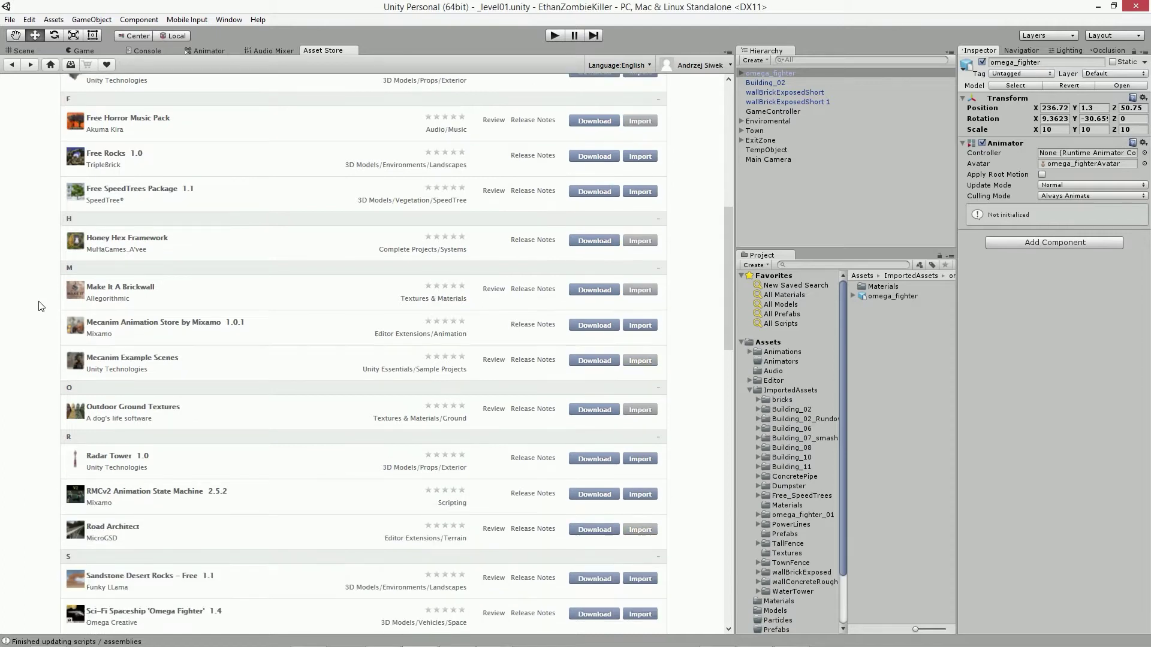
{"action": "scroll", "coordinate": [40, 306], "scroll_direction": "down", "scroll_amount": 2}
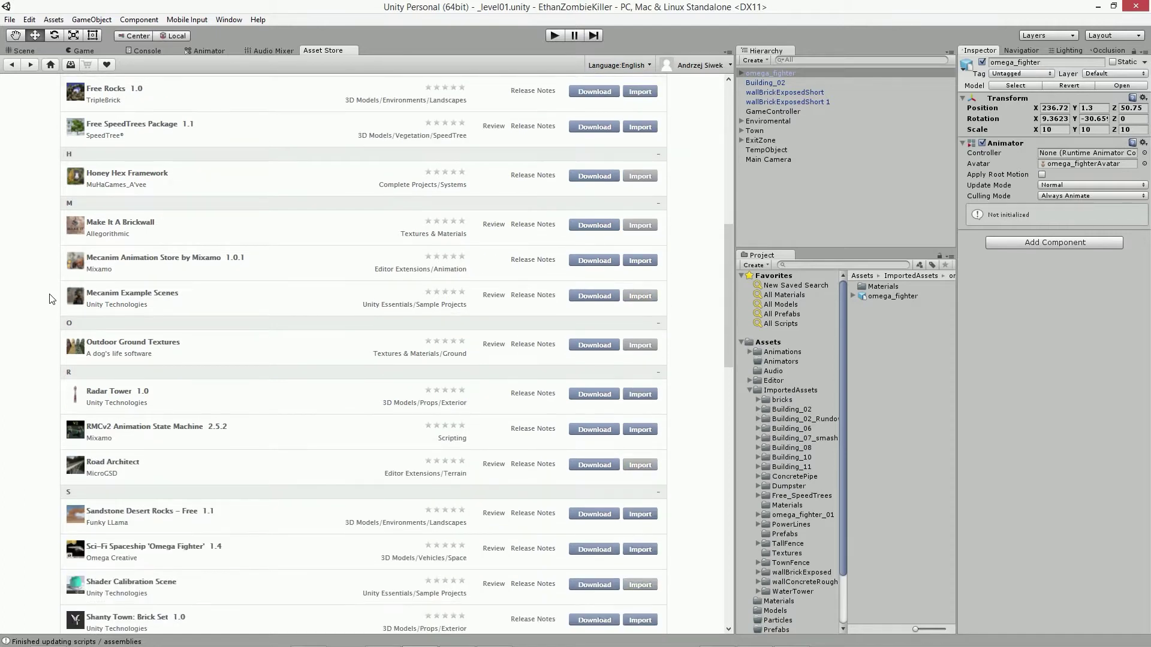
{"action": "scroll", "coordinate": [52, 299], "scroll_direction": "down", "scroll_amount": 2}
{"action": "scroll", "coordinate": [53, 299], "scroll_direction": "down", "scroll_amount": 2}
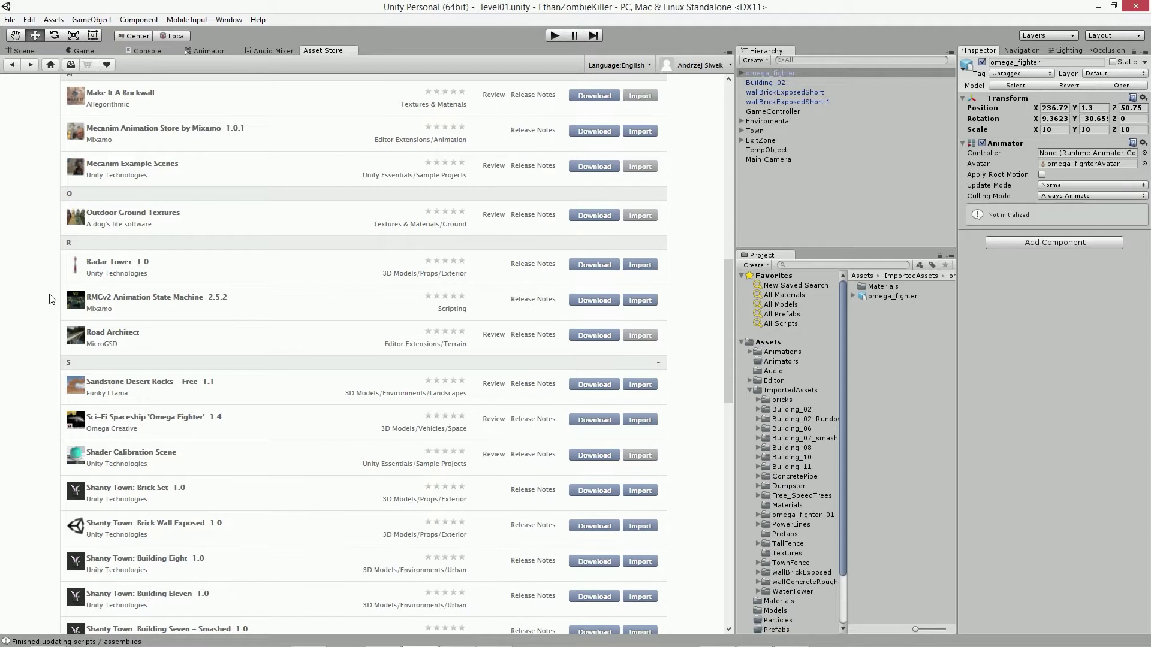
{"action": "left_click", "coordinate": [640, 384]}
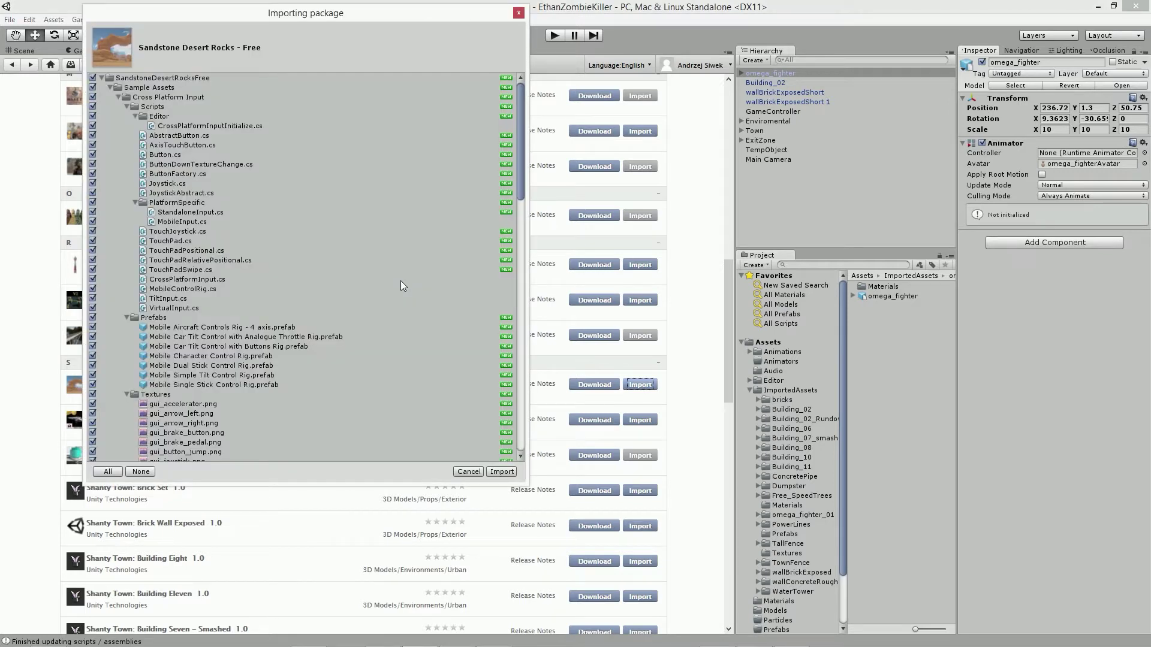
Collapse the Sample Assets, Models, Prefabs, Standard Assets and Textures folders in the import list.
{"action": "left_click", "coordinate": [111, 88]}
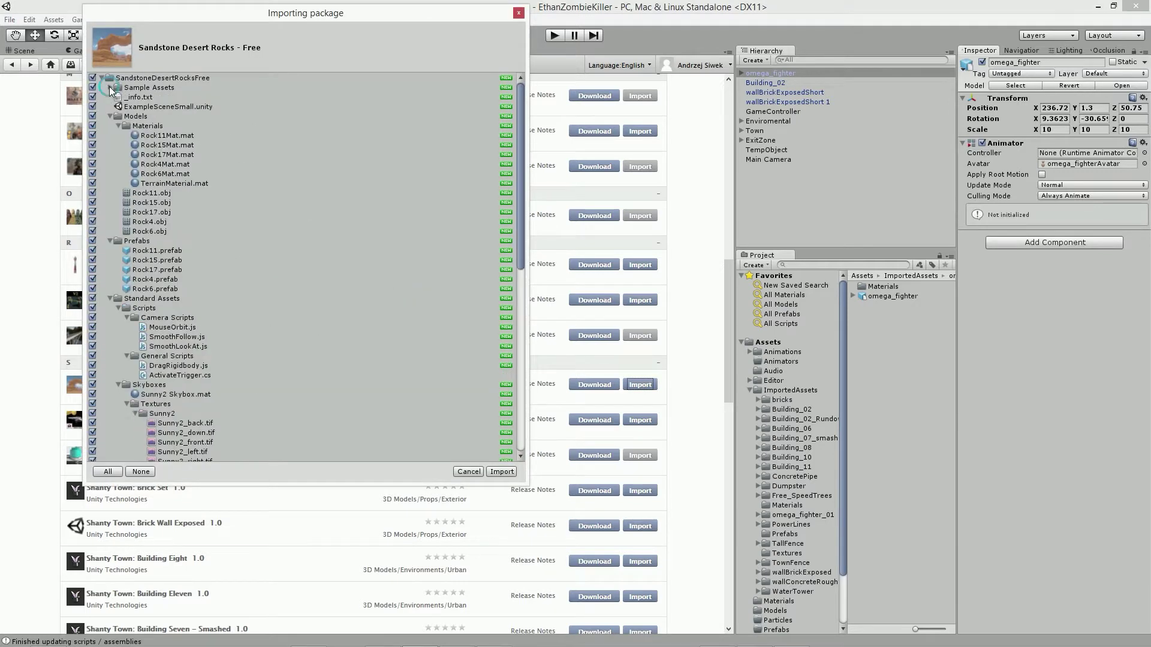
{"action": "left_click", "coordinate": [110, 117]}
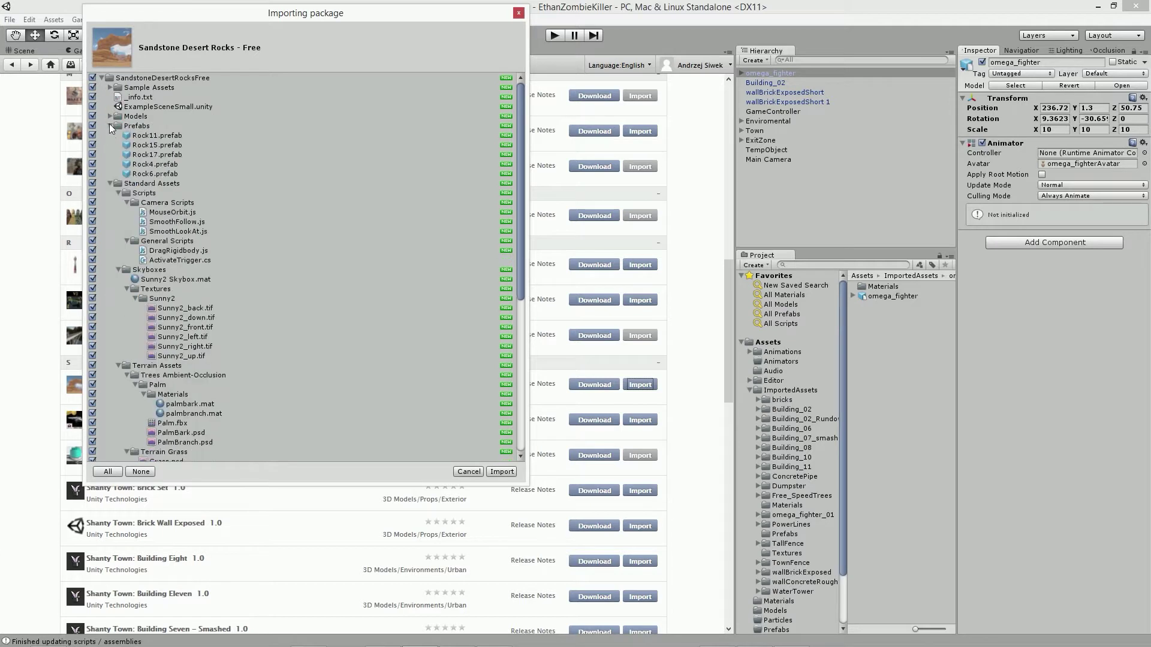
{"action": "left_click", "coordinate": [109, 126]}
{"action": "left_click", "coordinate": [110, 136]}
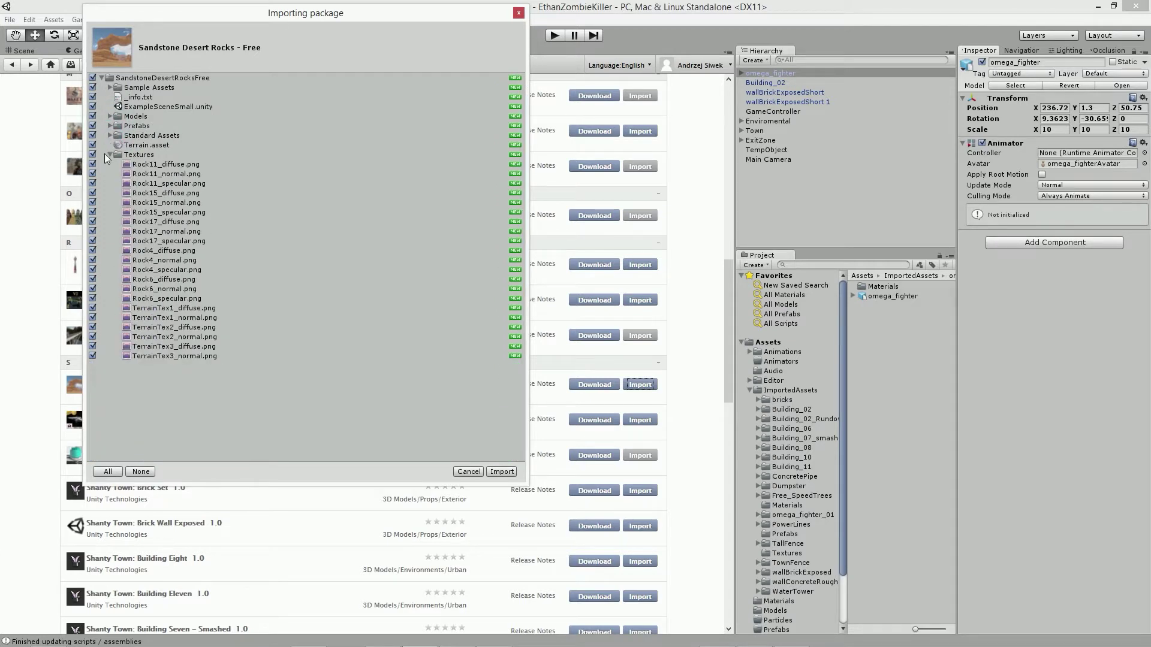
{"action": "left_click", "coordinate": [110, 153]}
{"action": "left_click", "coordinate": [109, 154]}
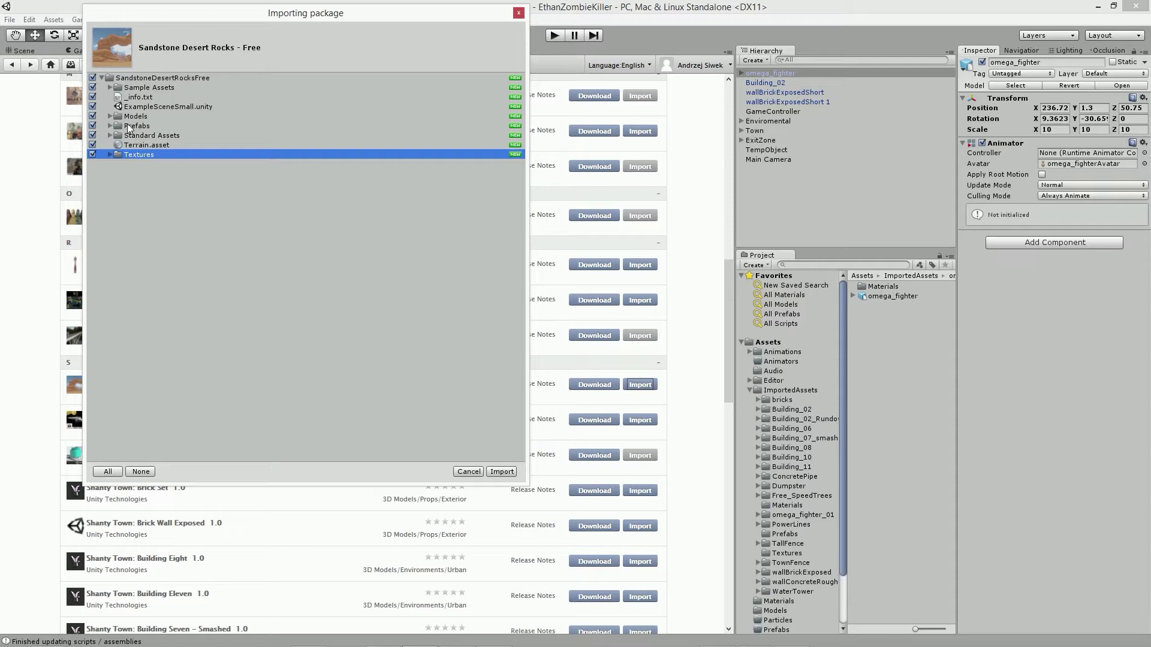
{"action": "left_click", "coordinate": [136, 87]}
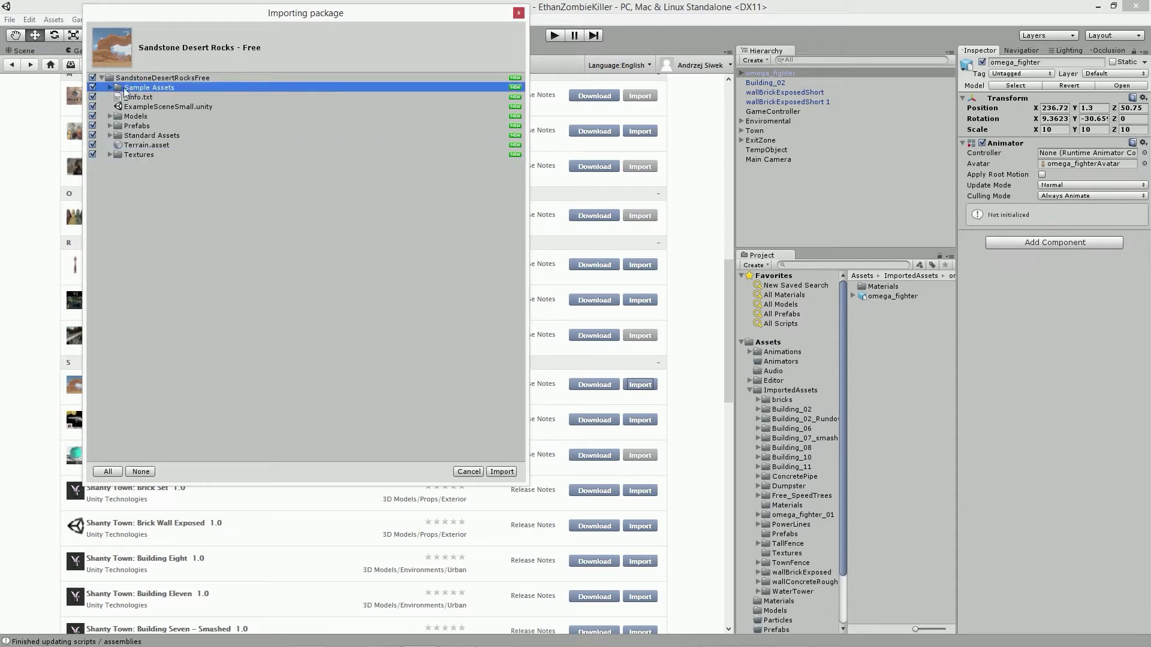
{"action": "left_click", "coordinate": [115, 118]}
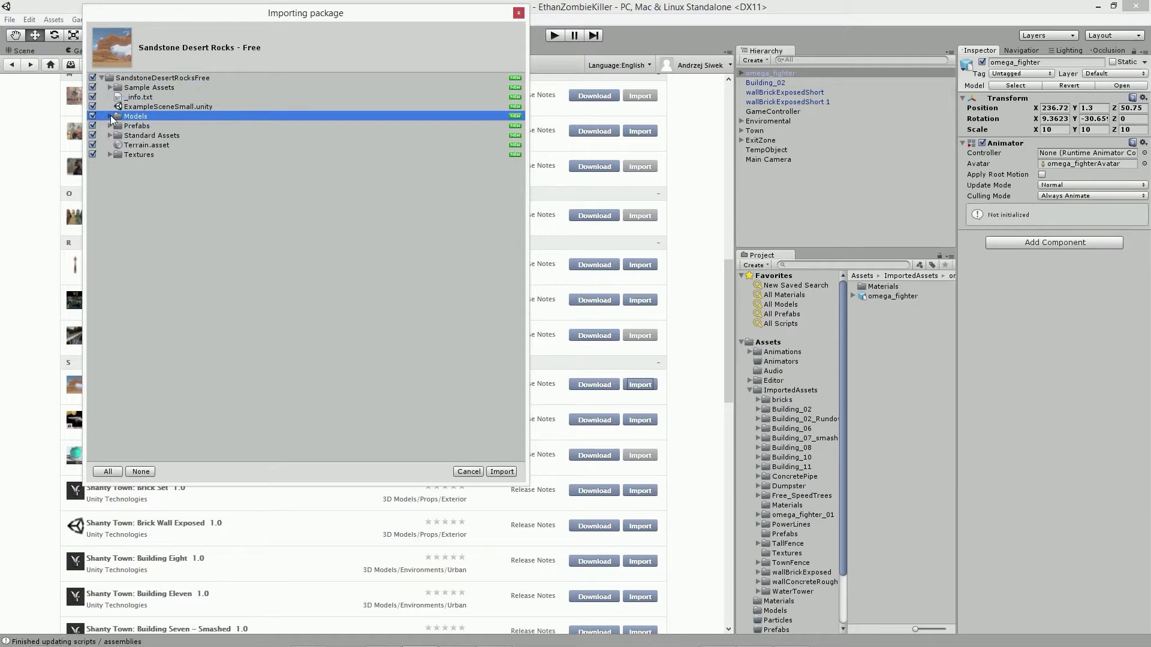
Untick everything, tick only Models, Prefabs and Textures, and import them.
{"action": "left_click", "coordinate": [93, 77]}
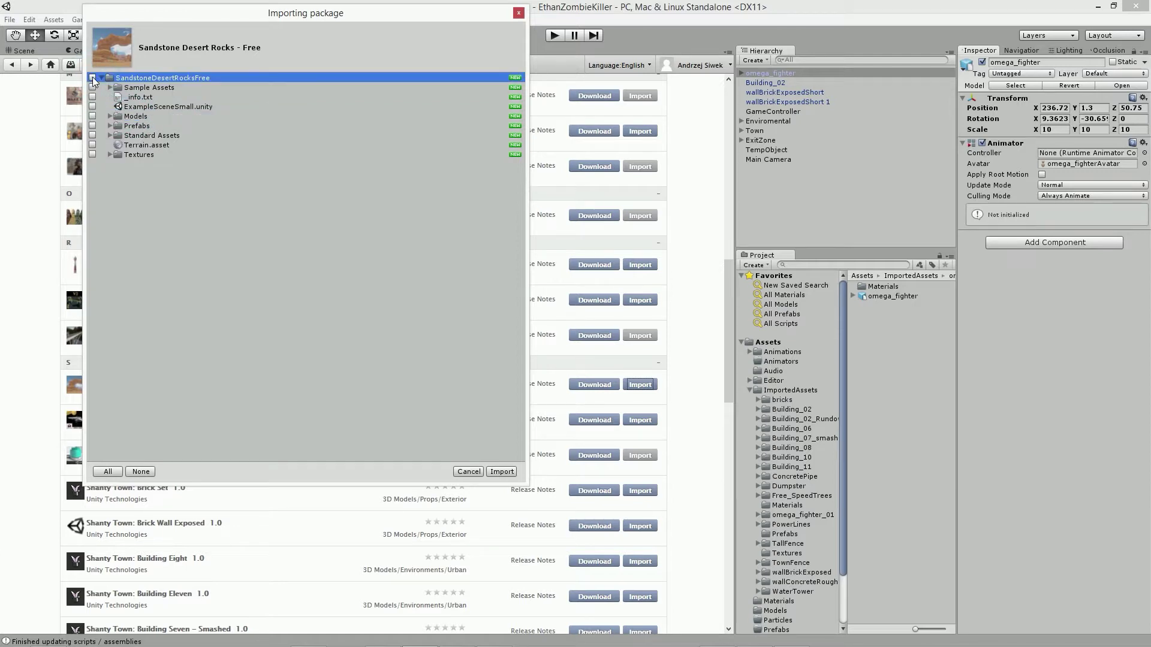
{"action": "left_click", "coordinate": [93, 115]}
{"action": "left_click", "coordinate": [92, 125]}
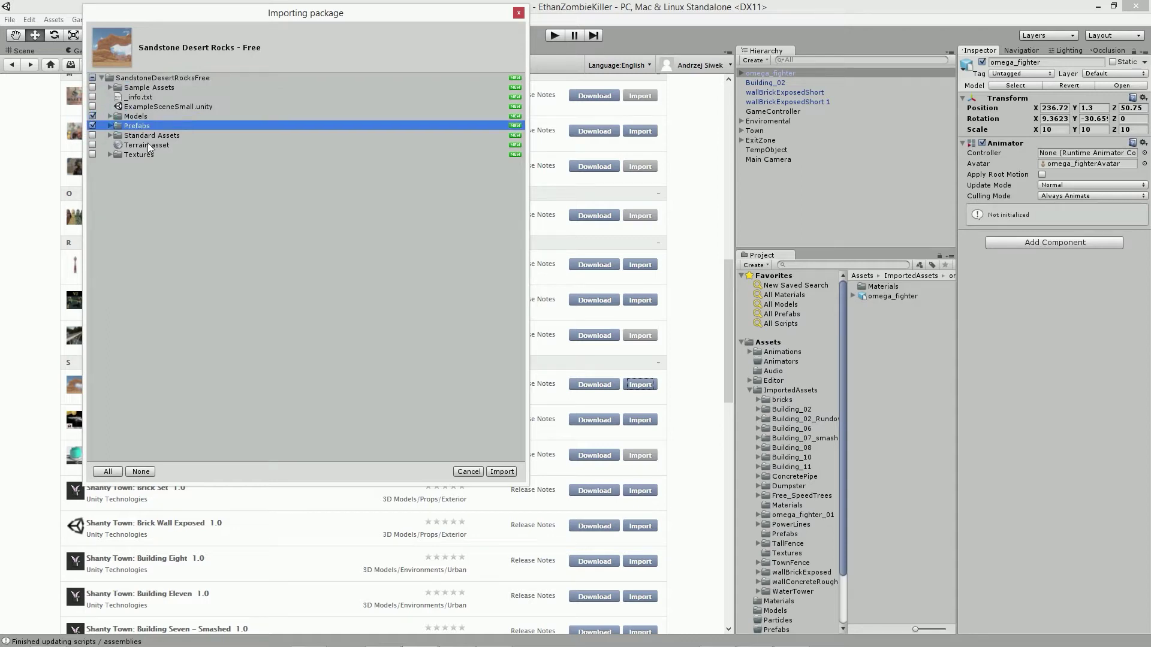
{"action": "left_click", "coordinate": [92, 154]}
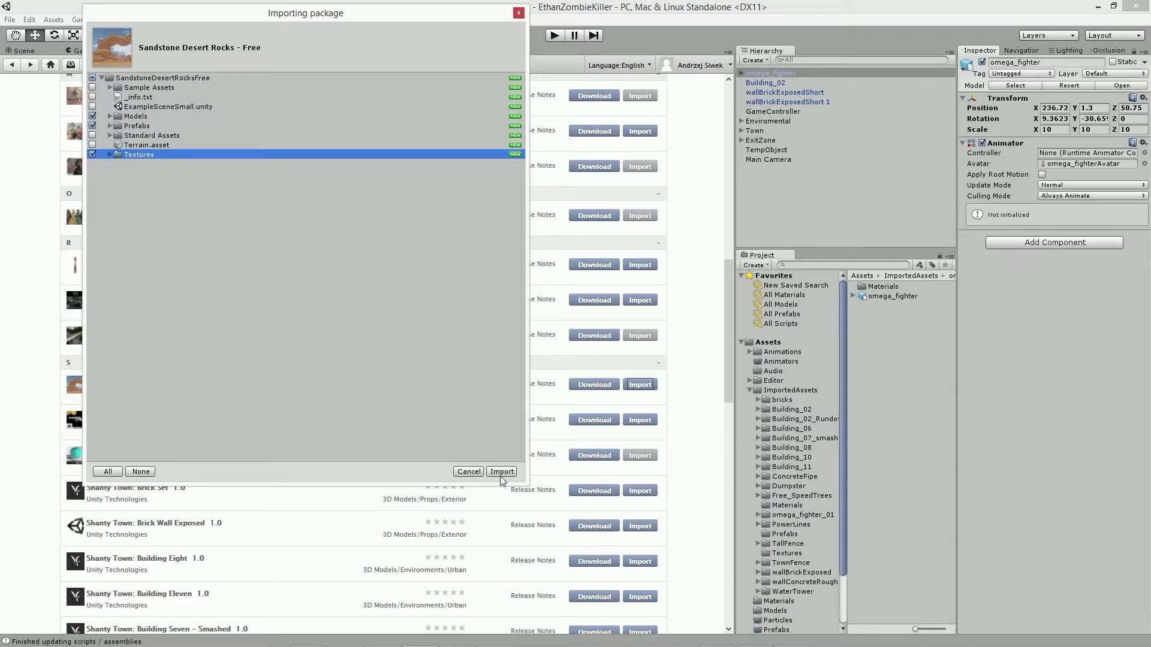
{"action": "left_click", "coordinate": [501, 472]}
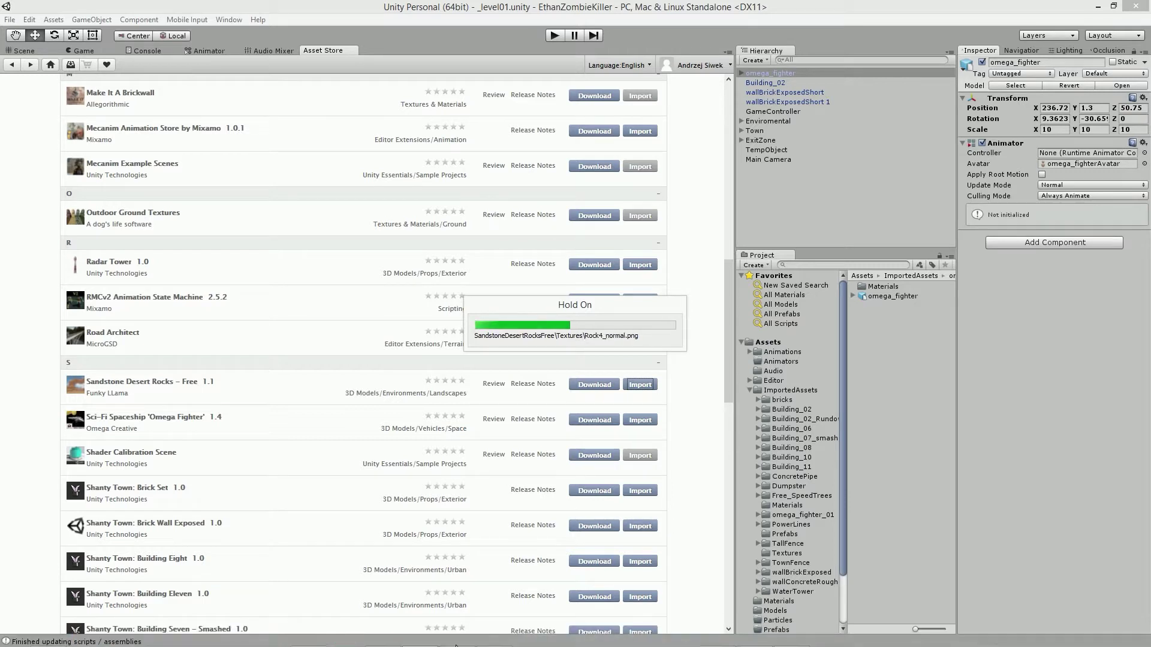
Once the rock import is underway, switch to Internet Explorer showing the SpeedTree homepage.
{"action": "left_click", "coordinate": [443, 636]}
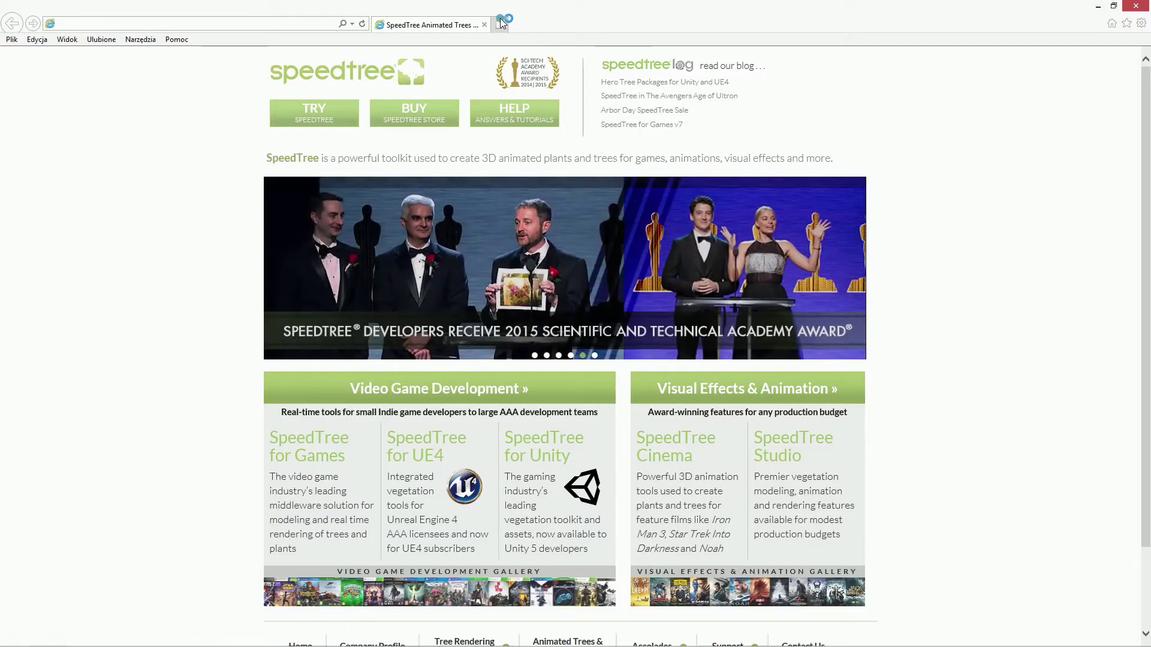
In a new tab, search Bing for 'substance' and rule out the Substance.com and substance.net results.
{"action": "left_click", "coordinate": [501, 23]}
{"action": "left_click", "coordinate": [415, 143]}
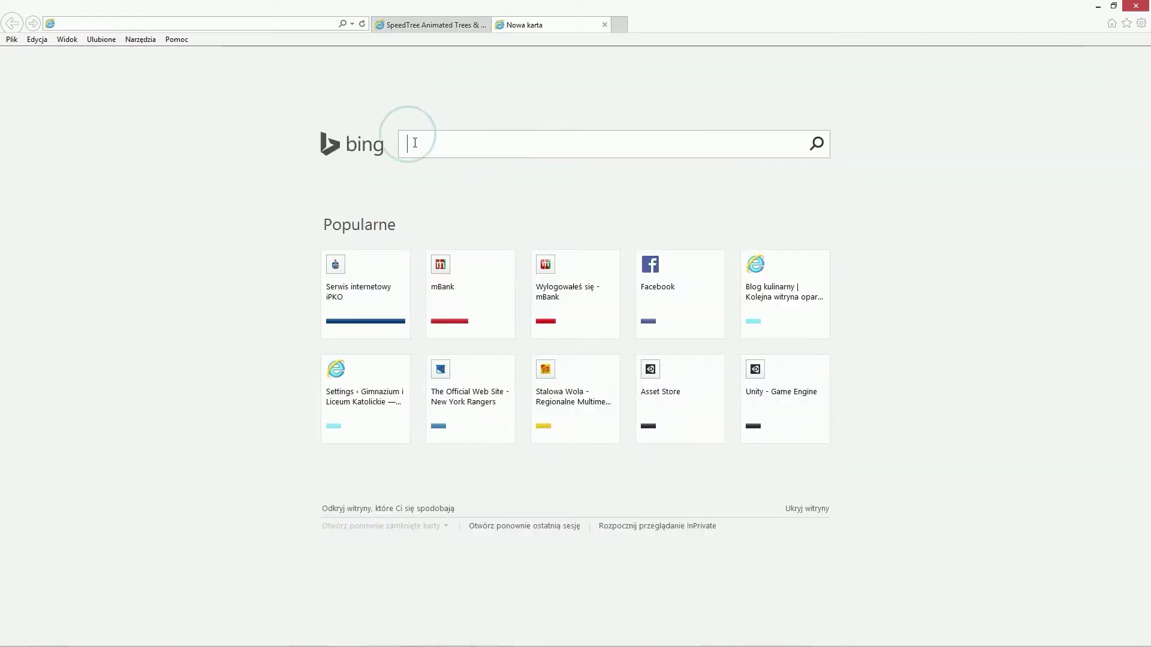
{"action": "type", "text": "substanc"}
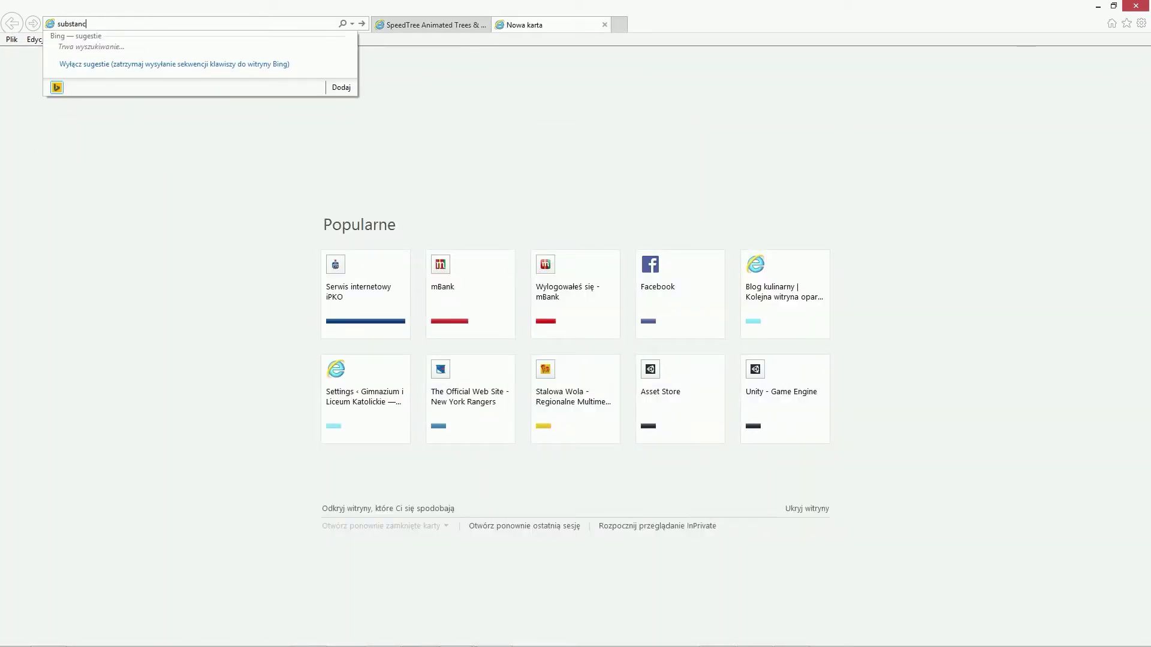
{"action": "type", "text": "e"}
{"action": "key", "text": "Return"}
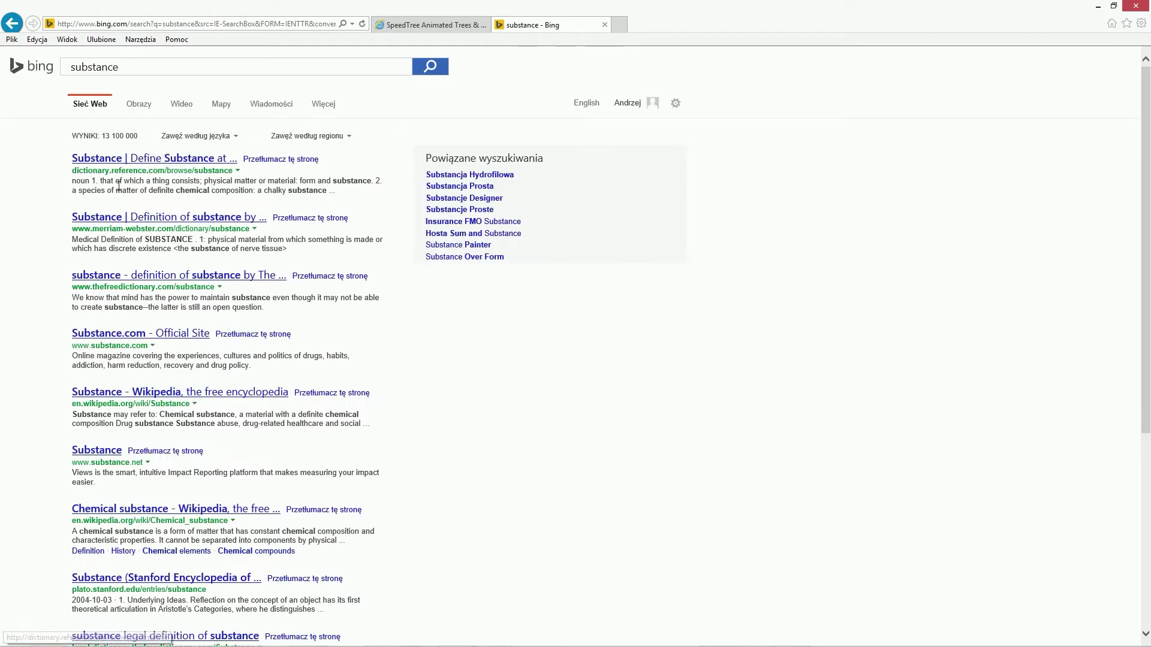
{"action": "left_click", "coordinate": [114, 338]}
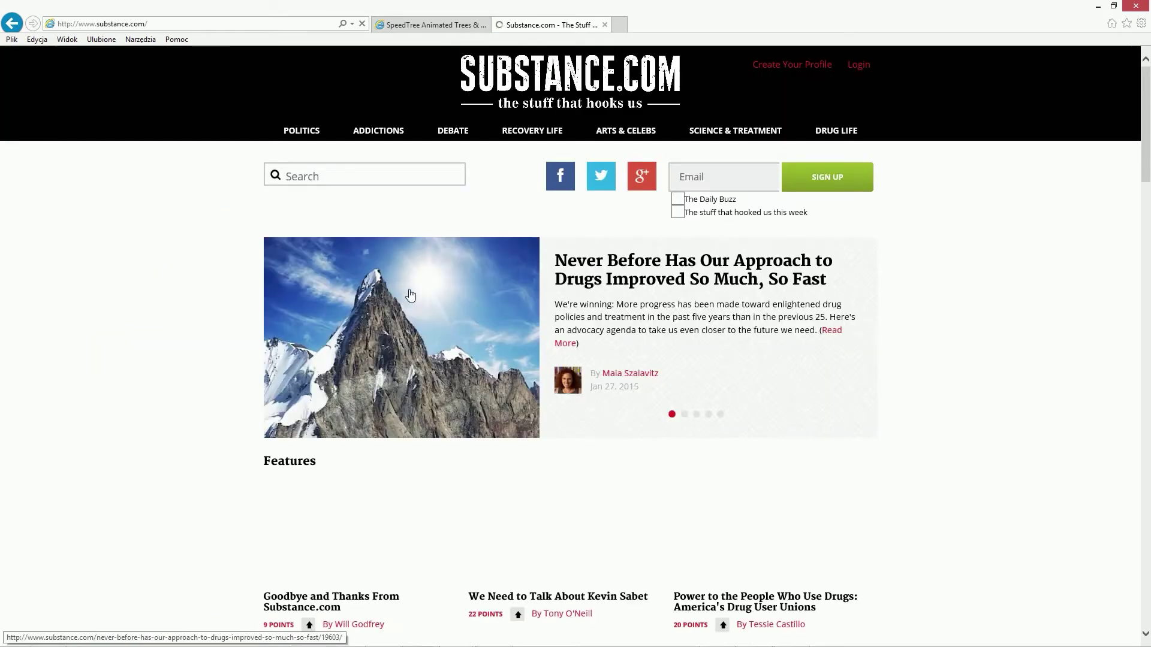
{"action": "left_click", "coordinate": [11, 23]}
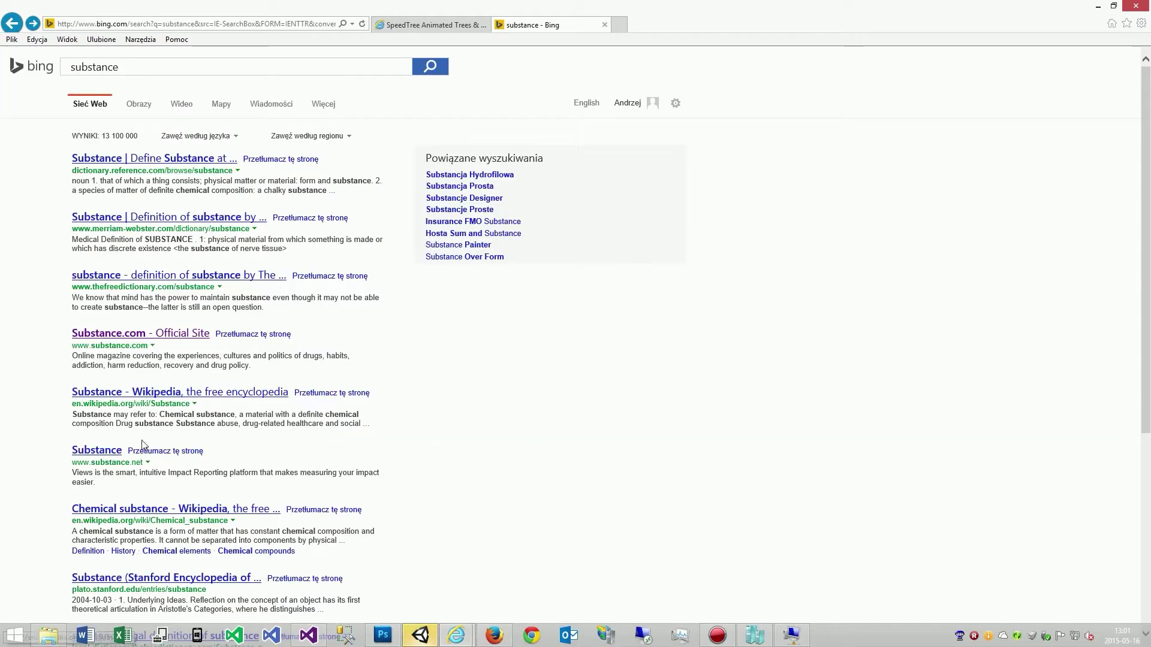
{"action": "left_click", "coordinate": [96, 450]}
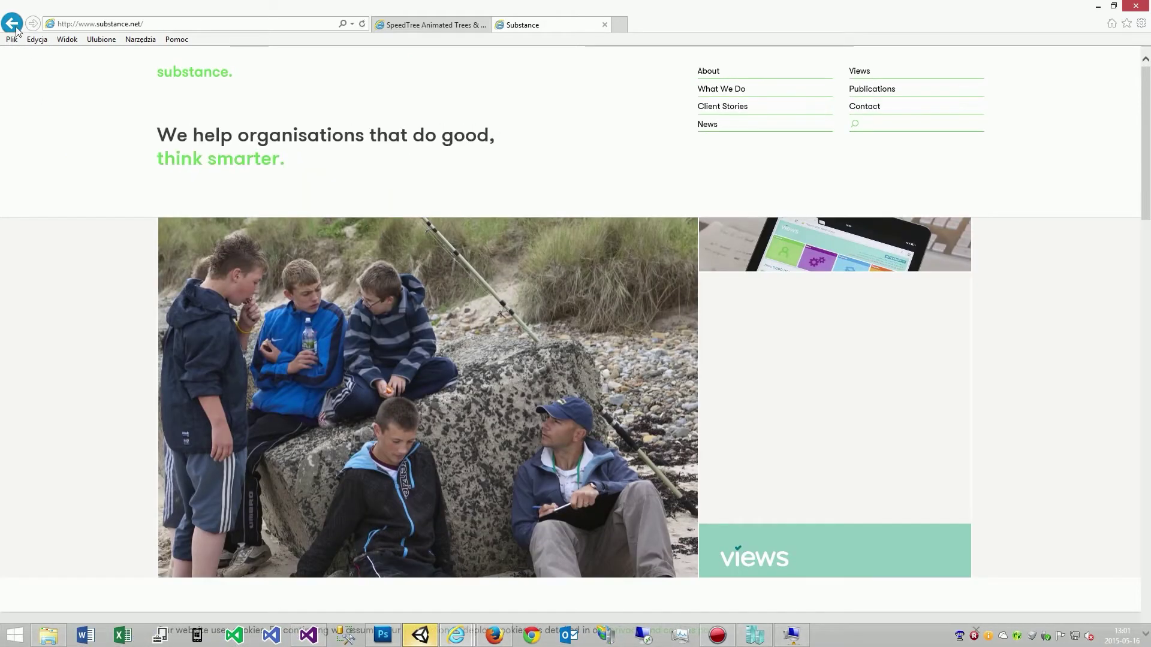
{"action": "left_click", "coordinate": [11, 23]}
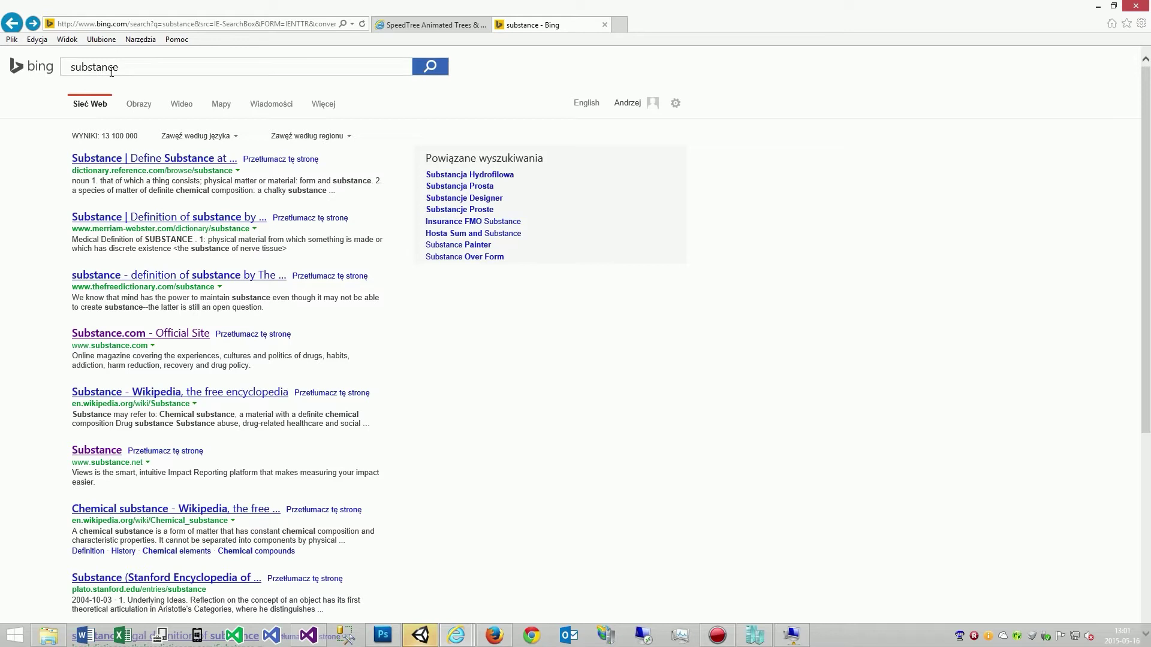
Refine the Bing search to 'substance unity'.
{"action": "left_click", "coordinate": [145, 68]}
{"action": "type", "text": "unity"}
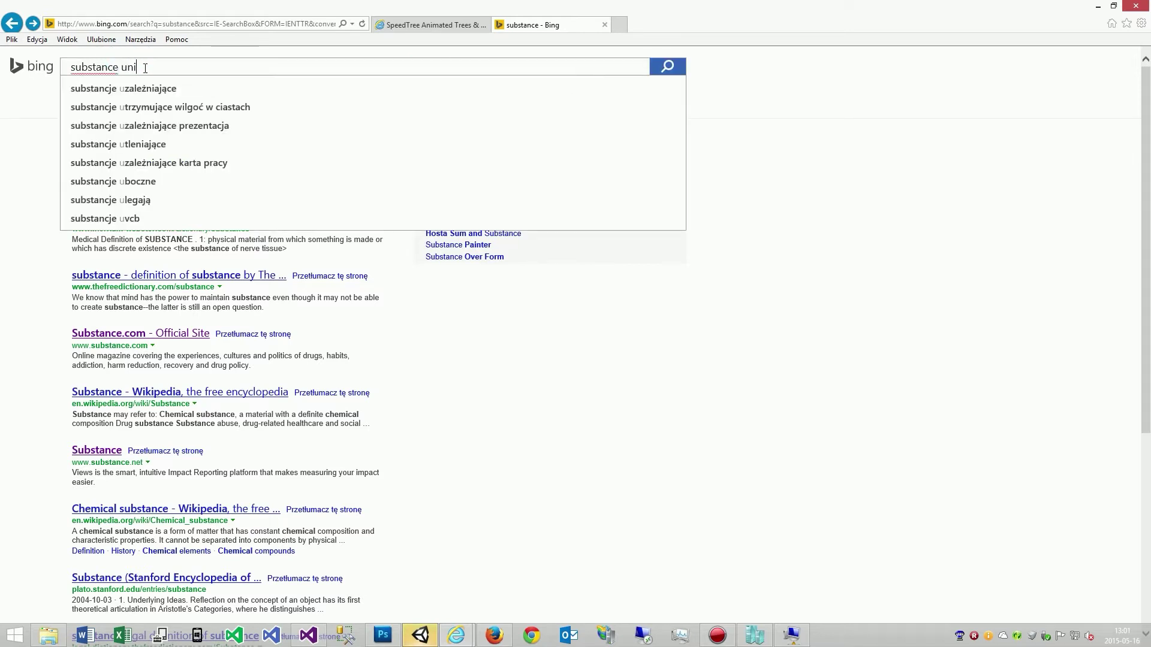
{"action": "key", "text": "Return"}
Open the 'Substance in Unity | allegorithmic' result, then go to SHOWCASE > GALLERY.
{"action": "left_click", "coordinate": [141, 159]}
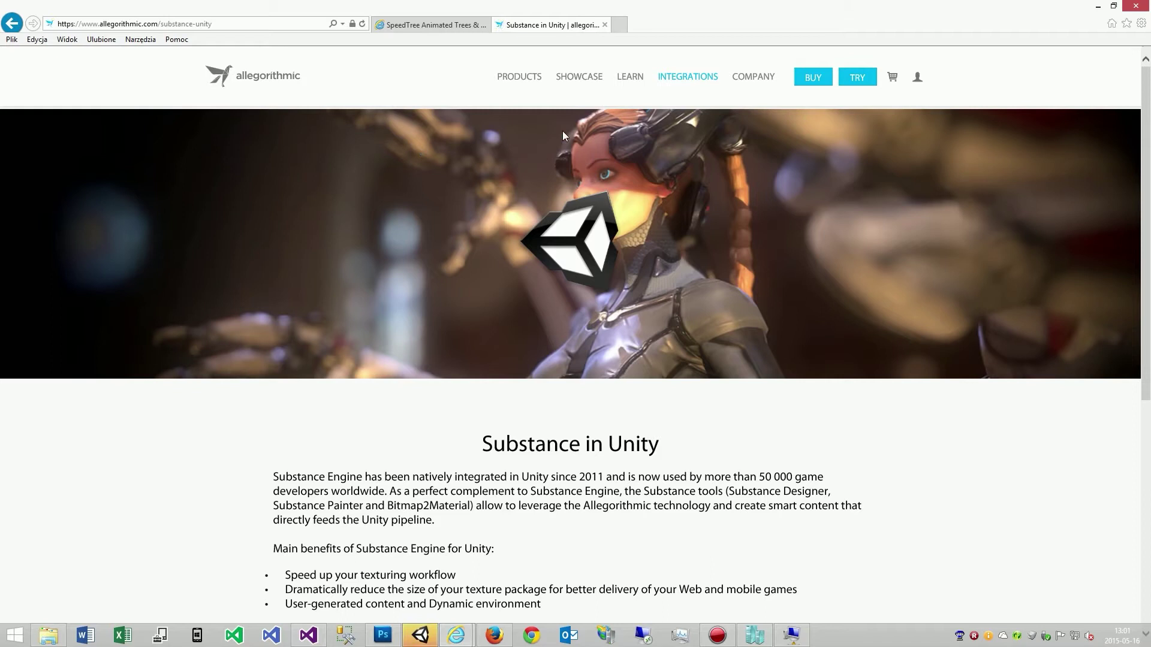
{"action": "mouse_move", "coordinate": [1145, 159]}
{"action": "left_mouse_down"}
{"action": "mouse_move", "coordinate": [1146, 351]}
{"action": "mouse_move", "coordinate": [1145, 157]}
{"action": "left_mouse_up"}
{"action": "mouse_move", "coordinate": [619, 79]}
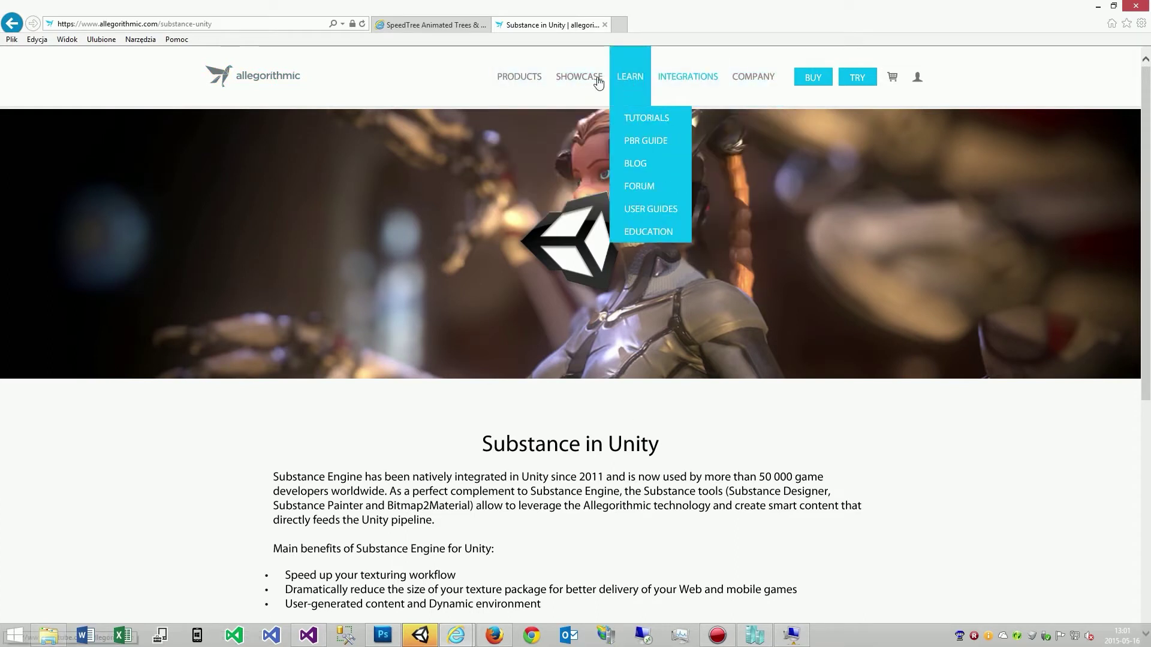
{"action": "mouse_move", "coordinate": [571, 81]}
{"action": "left_click", "coordinate": [576, 123]}
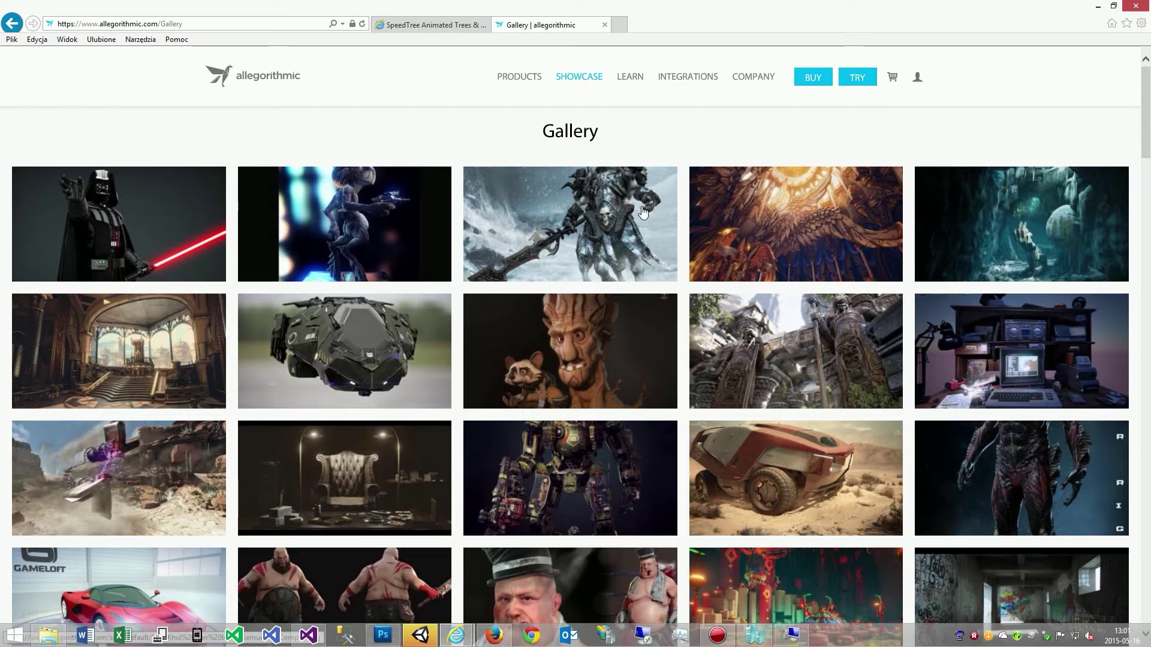
Scroll through the Allegorithmic Gallery's Substance showcase renders.
{"action": "scroll", "coordinate": [665, 373], "scroll_direction": "down", "scroll_amount": 5}
{"action": "scroll", "coordinate": [396, 245], "scroll_direction": "down", "scroll_amount": 4}
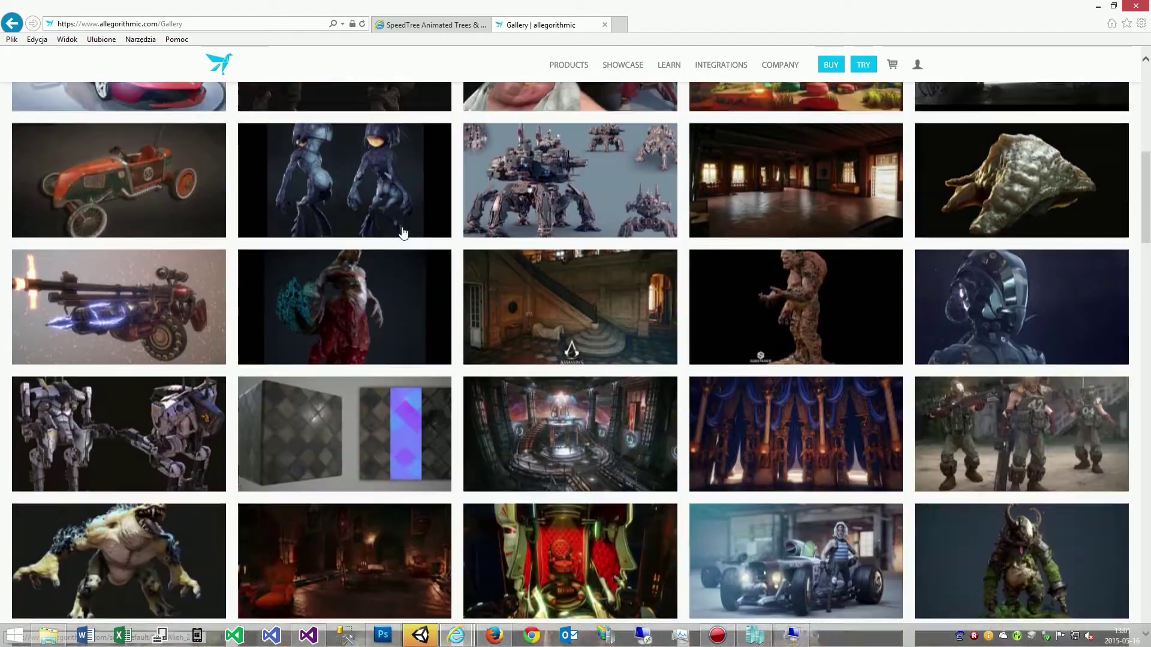
{"action": "scroll", "coordinate": [413, 217], "scroll_direction": "down", "scroll_amount": 1}
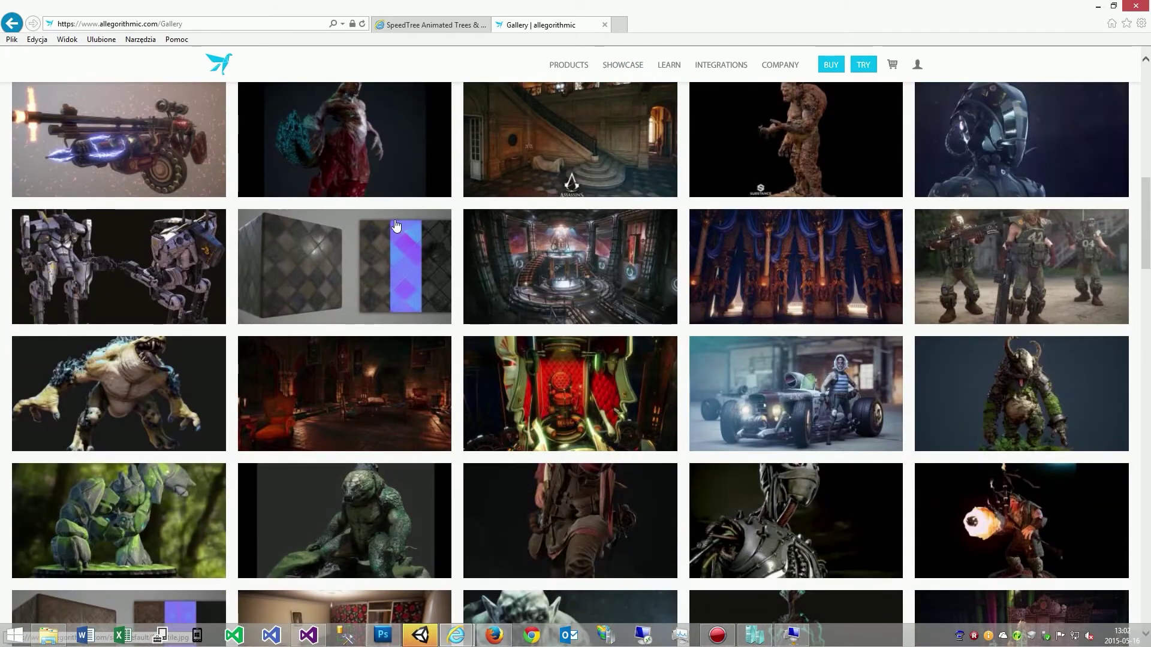
{"action": "scroll", "coordinate": [390, 220], "scroll_direction": "down", "scroll_amount": 3}
{"action": "scroll", "coordinate": [367, 224], "scroll_direction": "down", "scroll_amount": 4}
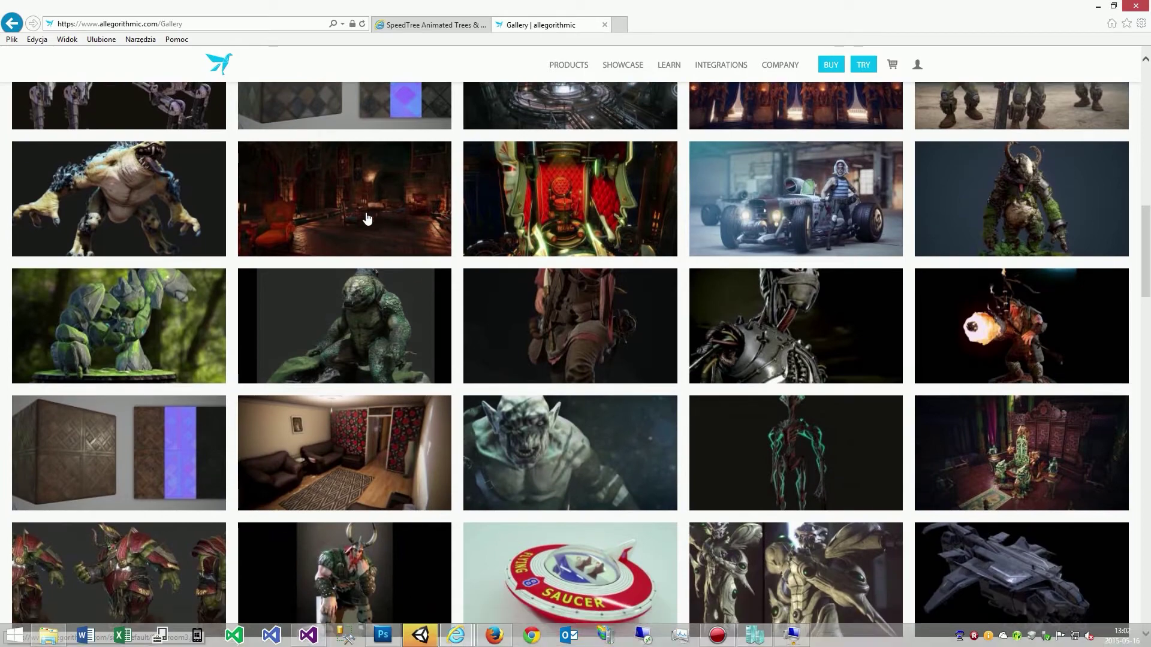
{"action": "scroll", "coordinate": [369, 218], "scroll_direction": "down", "scroll_amount": 5}
{"action": "scroll", "coordinate": [386, 257], "scroll_direction": "down", "scroll_amount": 4}
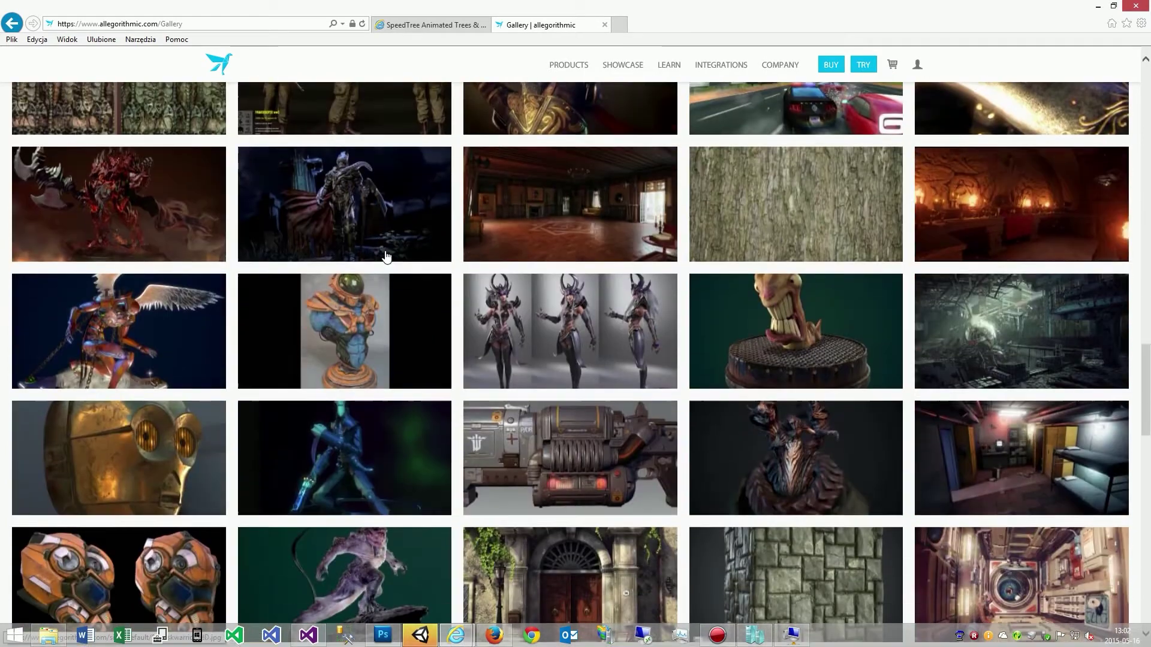
{"action": "scroll", "coordinate": [437, 278], "scroll_direction": "down", "scroll_amount": 4}
{"action": "scroll", "coordinate": [437, 280], "scroll_direction": "down", "scroll_amount": 4}
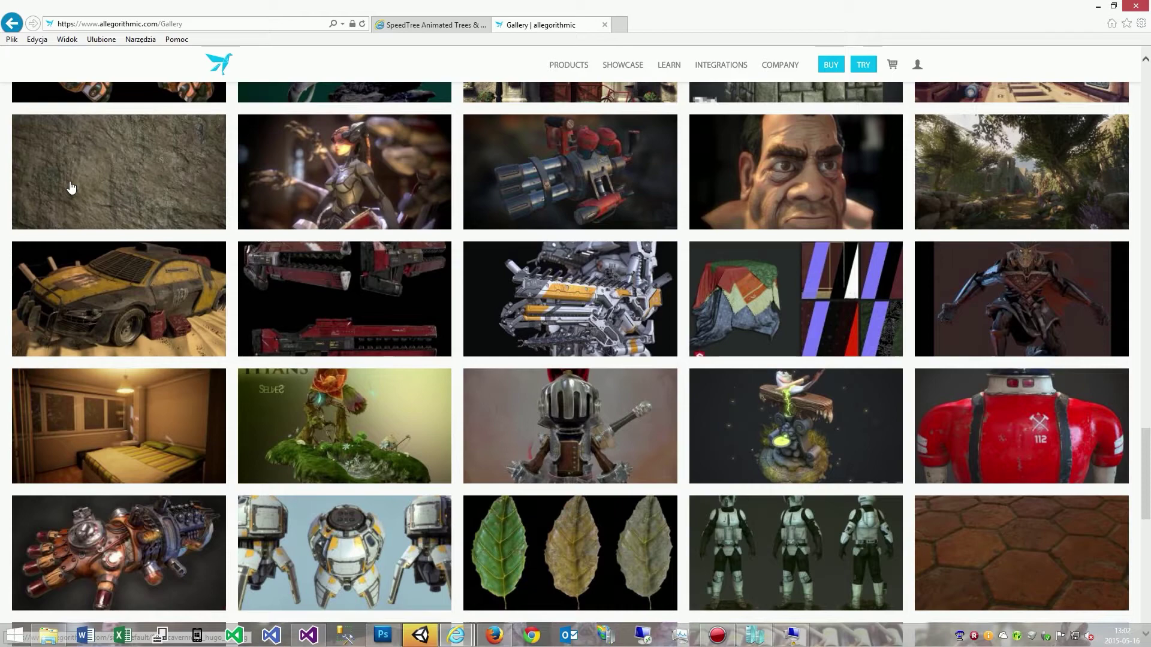
{"action": "scroll", "coordinate": [260, 368], "scroll_direction": "up", "scroll_amount": 4}
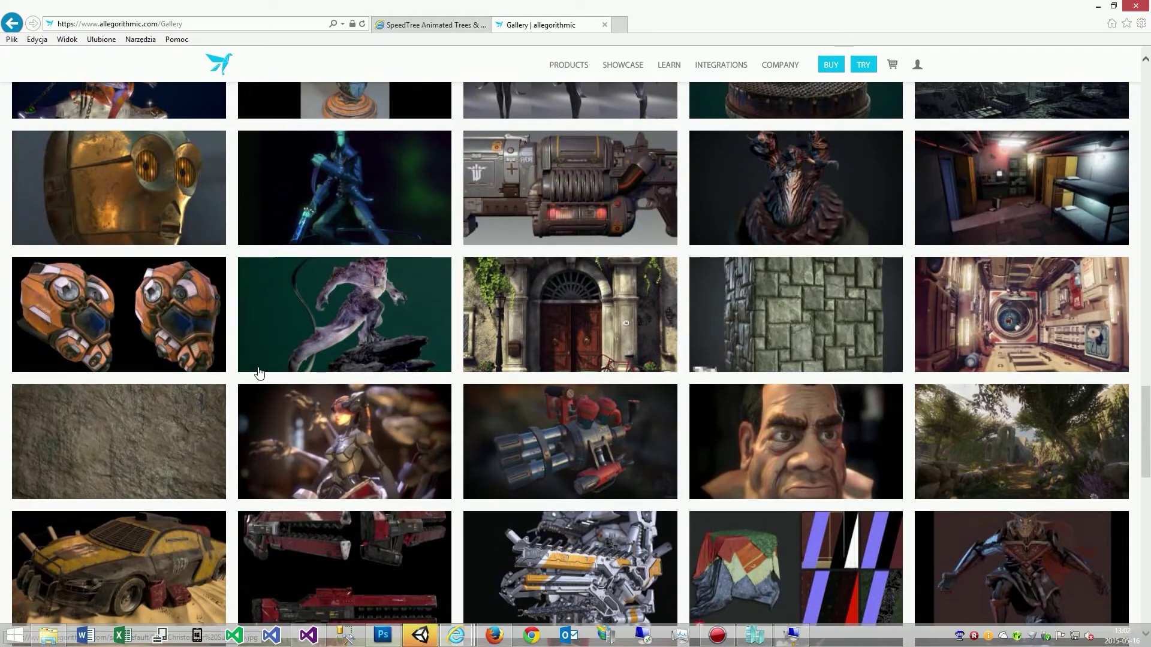
{"action": "scroll", "coordinate": [261, 375], "scroll_direction": "down", "scroll_amount": 8}
{"action": "scroll", "coordinate": [466, 322], "scroll_direction": "down", "scroll_amount": 5}
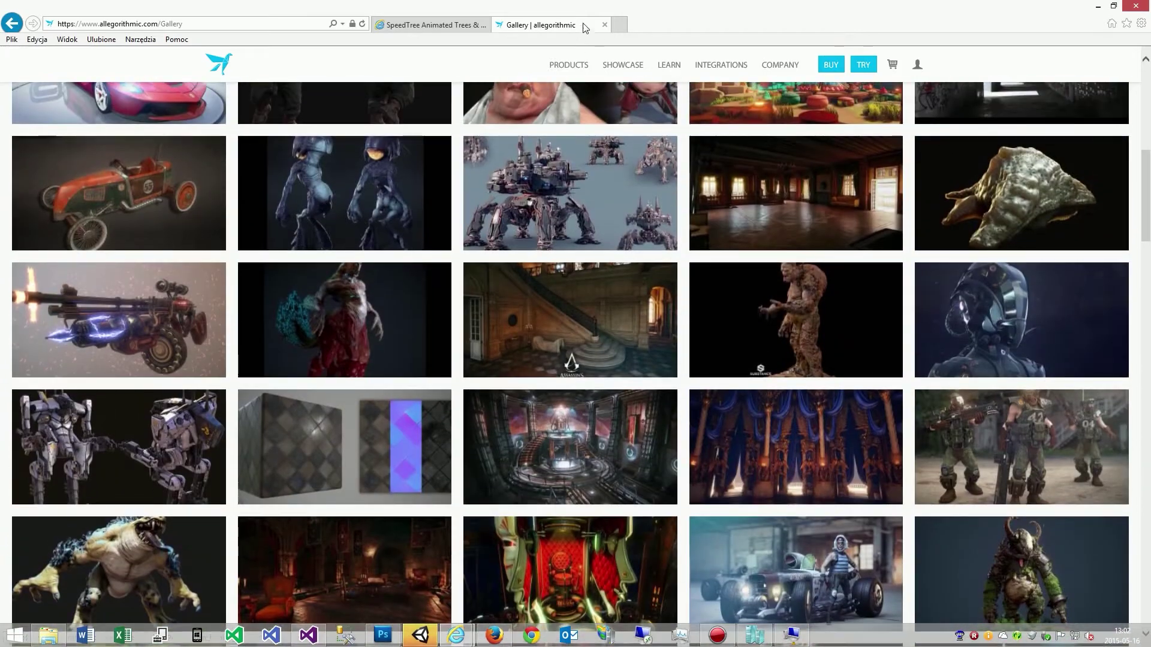
Glance at the SpeedTree tab, return to the Gallery, then switch back to Unity.
{"action": "left_click", "coordinate": [438, 26]}
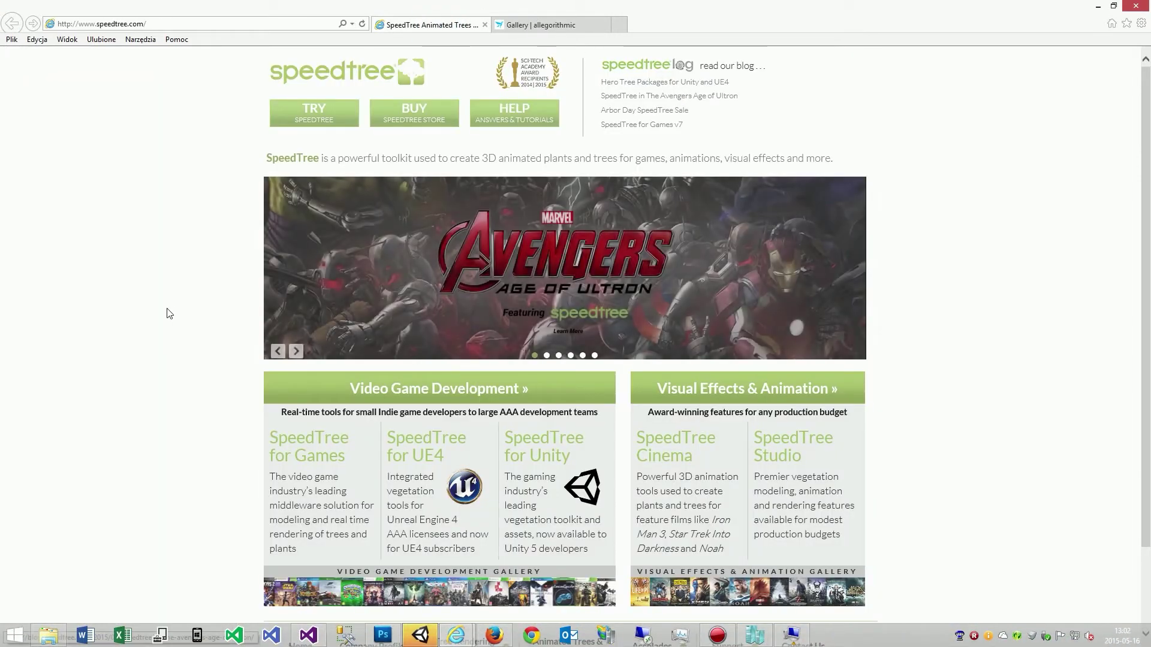
{"action": "left_click", "coordinate": [562, 27]}
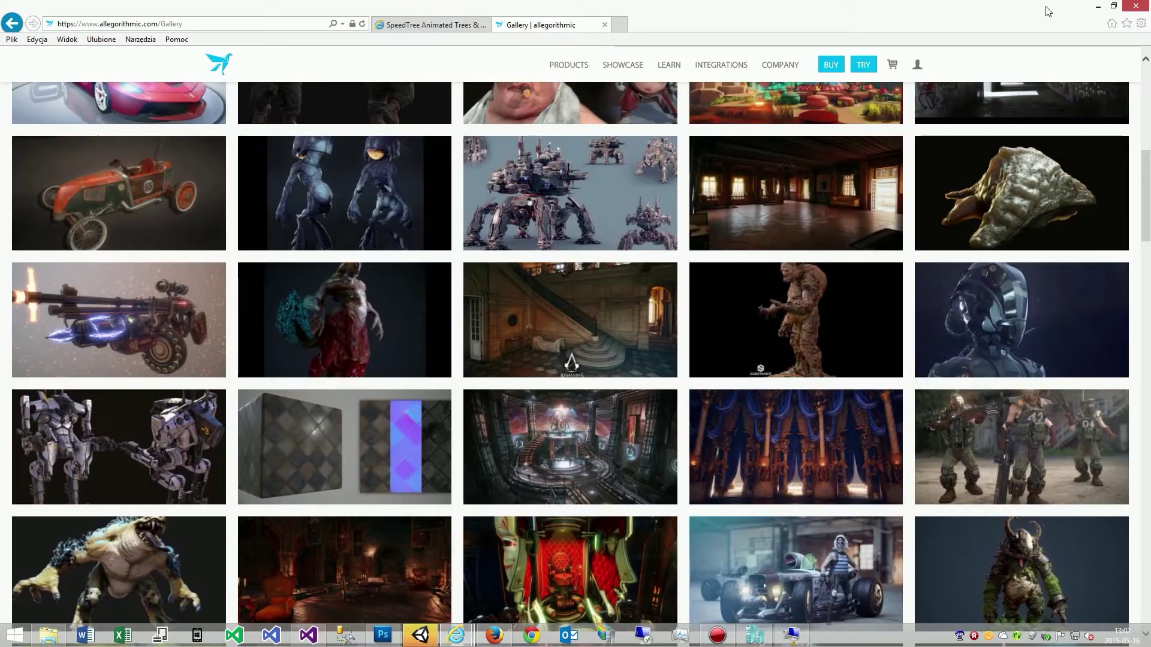
{"action": "left_click", "coordinate": [420, 635]}
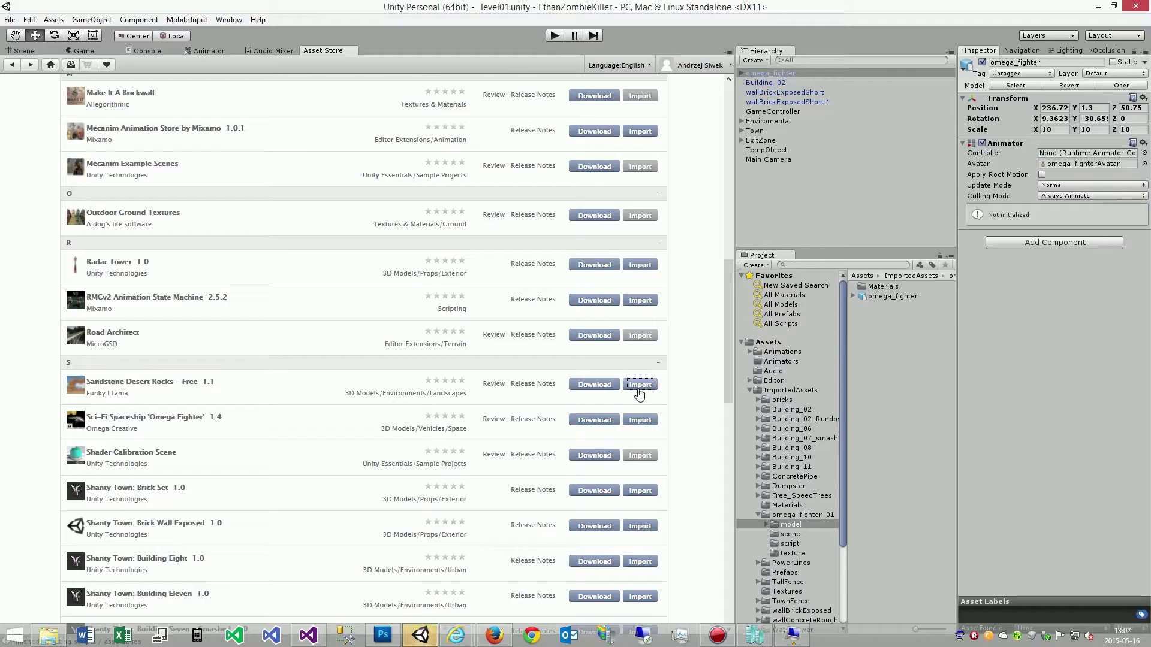
Import the 18 FREE Substances package with all its files ticked.
{"action": "left_click_drag", "start_coordinate": [729, 310], "coordinate": [727, 100]}
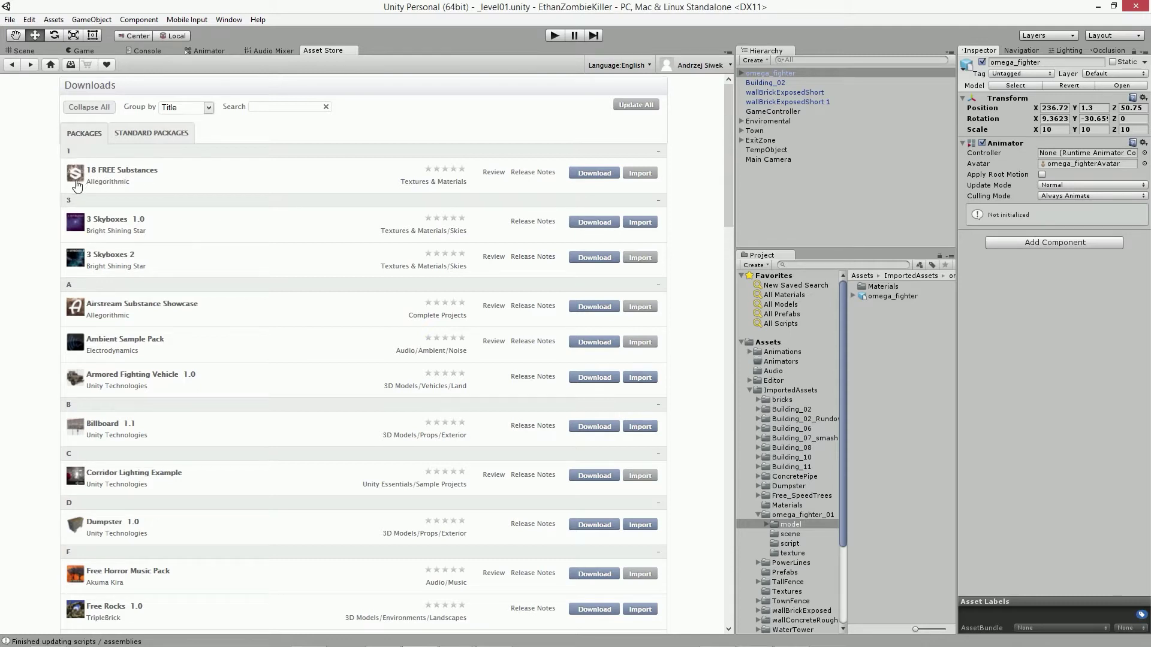
{"action": "left_click", "coordinate": [646, 175]}
{"action": "left_click", "coordinate": [750, 390]}
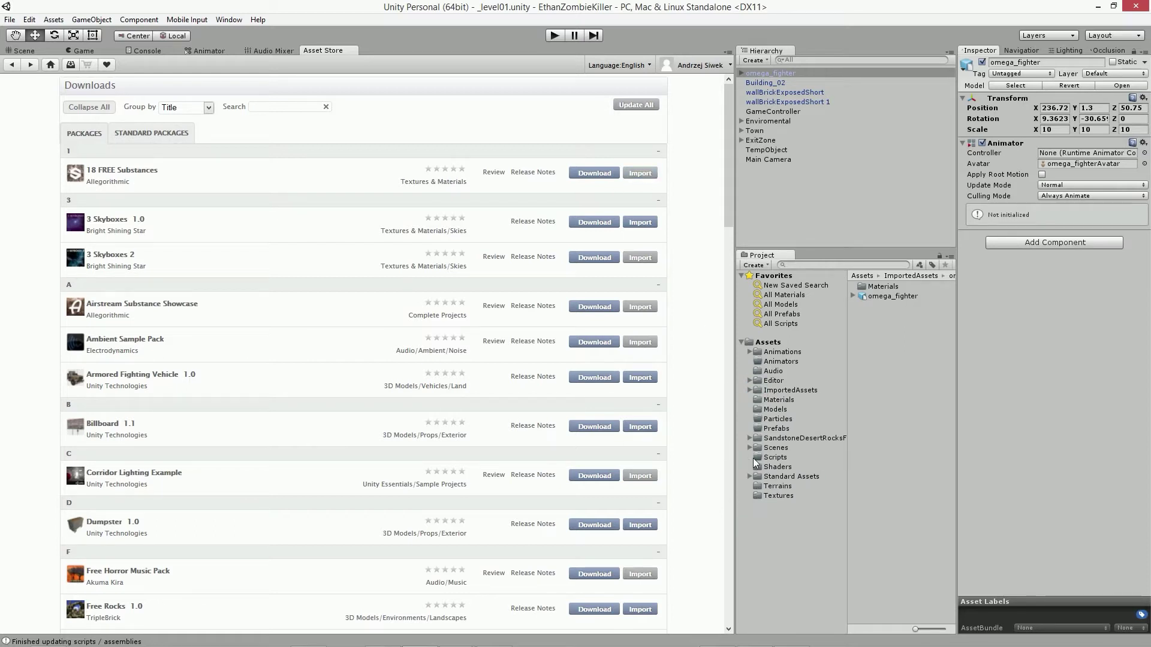
{"action": "left_click", "coordinate": [121, 171]}
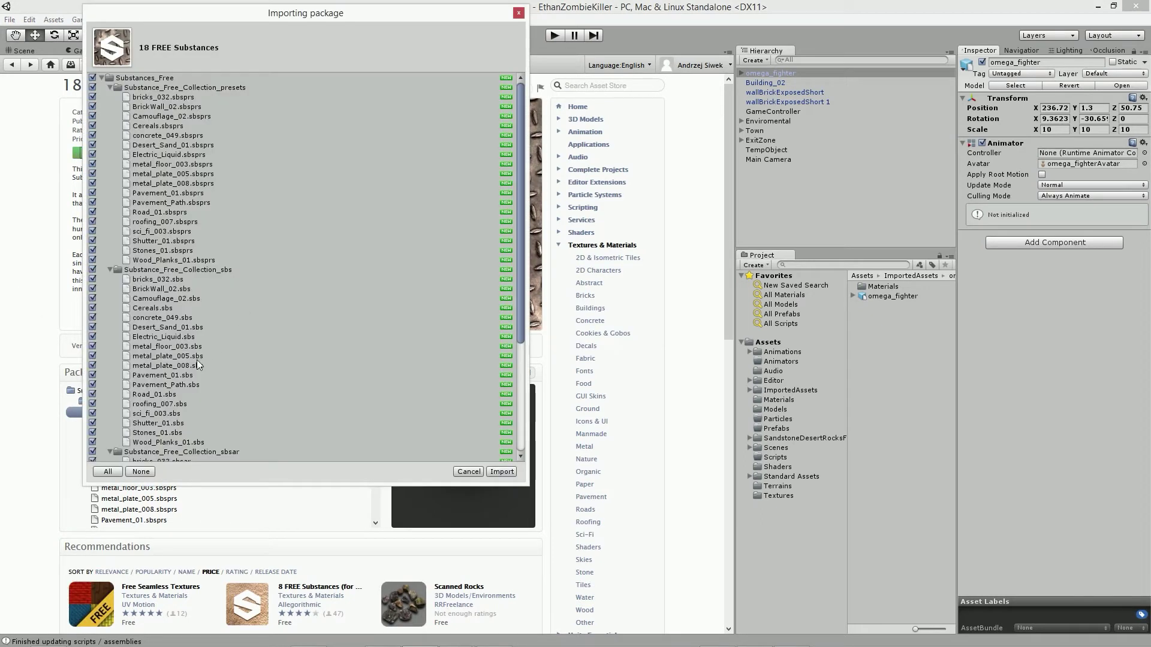
{"action": "left_click", "coordinate": [507, 474]}
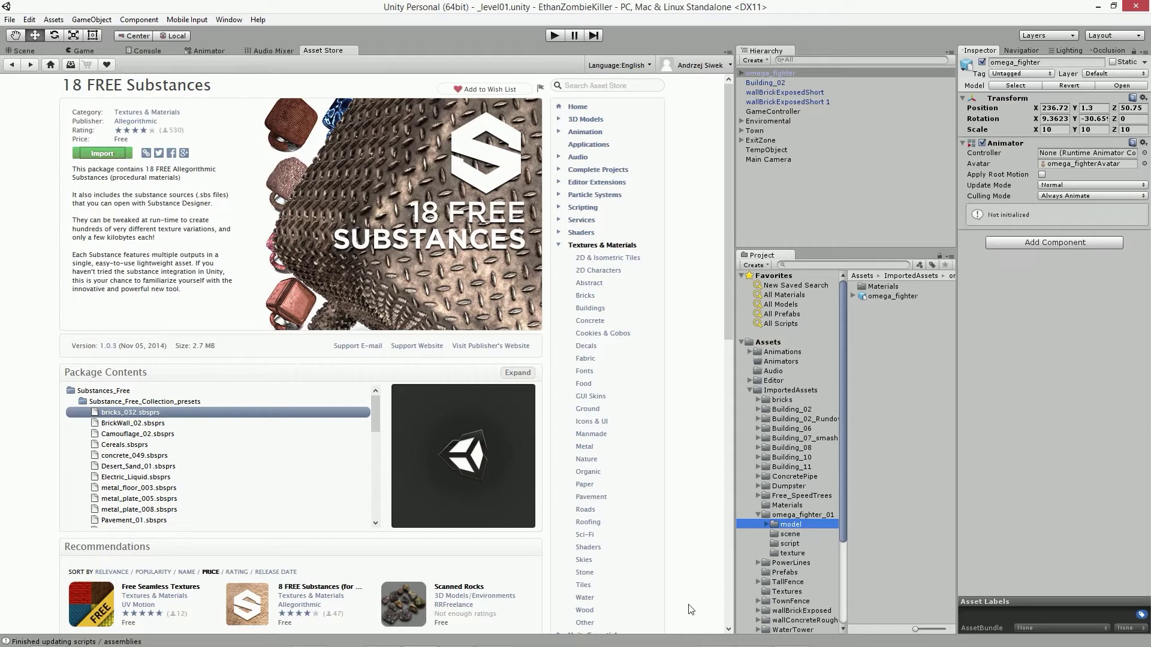
{"action": "left_click", "coordinate": [757, 515]}
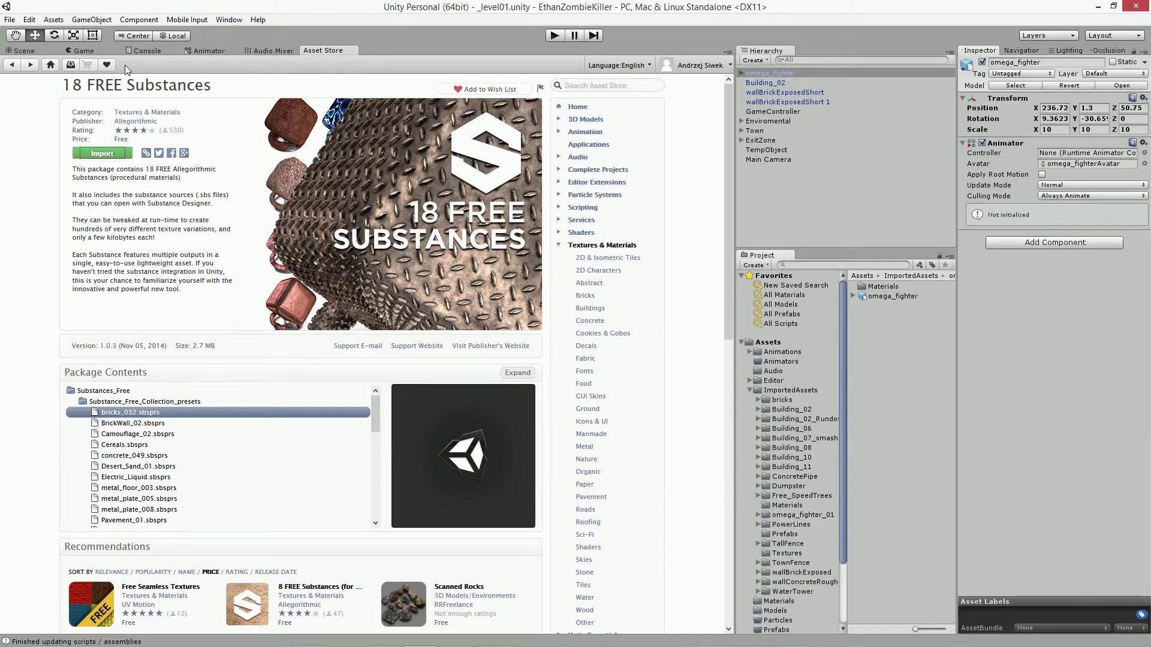
{"action": "left_click", "coordinate": [278, 51]}
{"action": "left_click", "coordinate": [211, 51]}
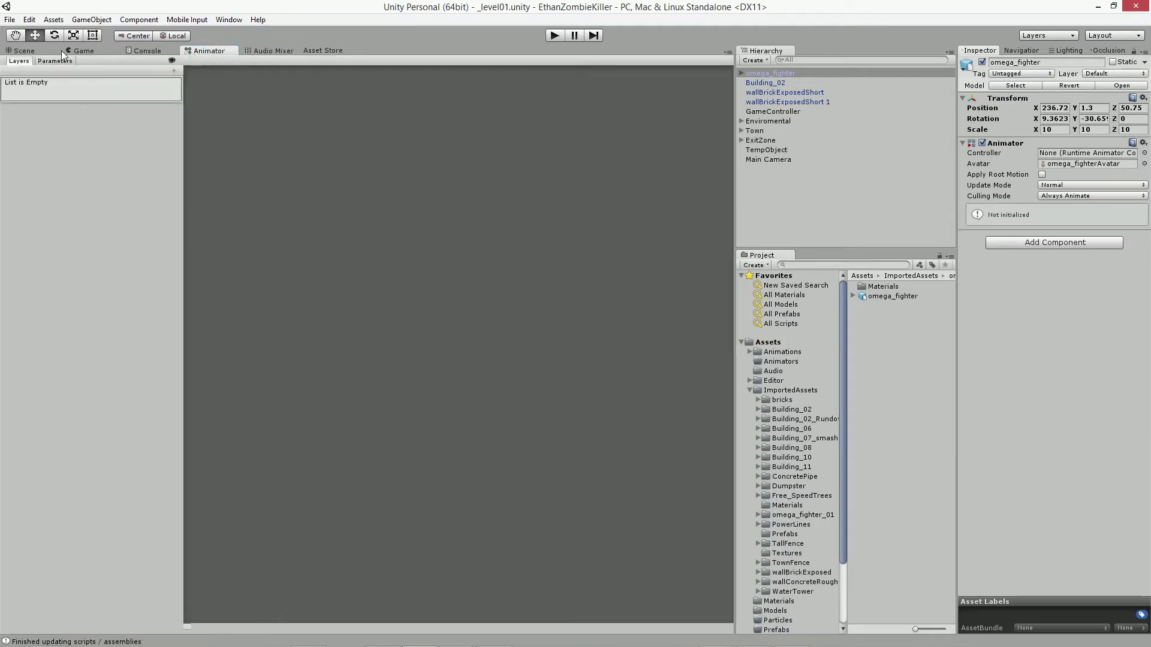
Create an empty GameObject at the hierarchy's top level and name it Desert.
{"action": "left_click", "coordinate": [24, 50]}
{"action": "mouse_move", "coordinate": [111, 186]}
{"action": "right_mouse_down"}
{"action": "mouse_move", "coordinate": [214, 413]}
{"action": "mouse_move", "coordinate": [232, 416]}
{"action": "right_mouse_up"}
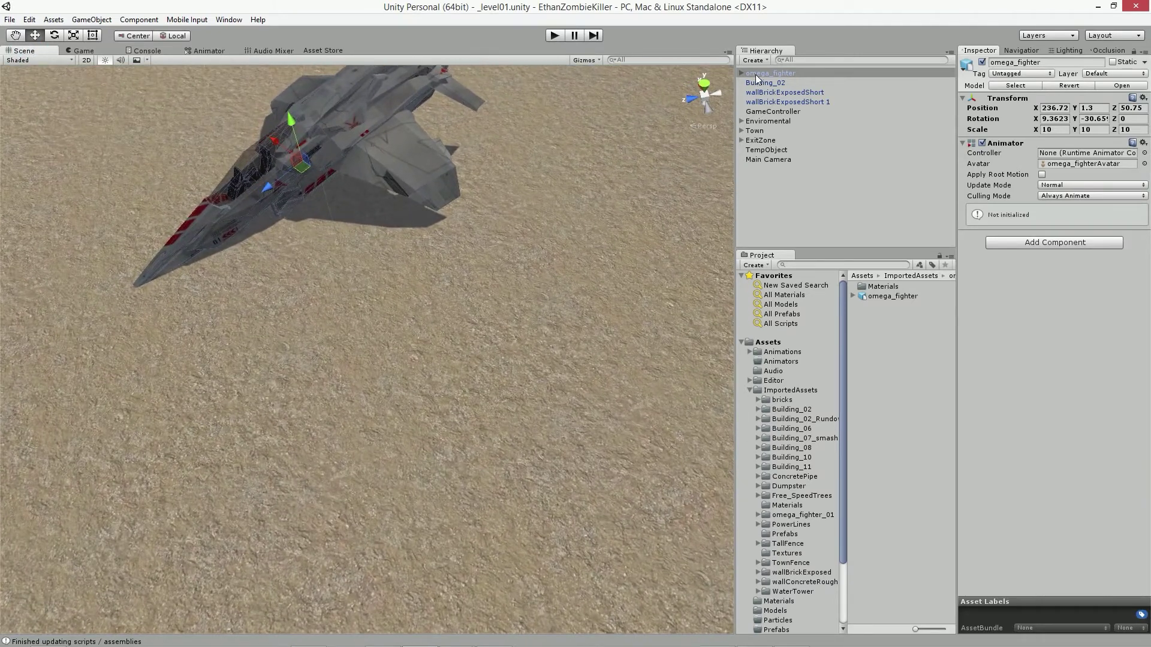
{"action": "left_click", "coordinate": [756, 74]}
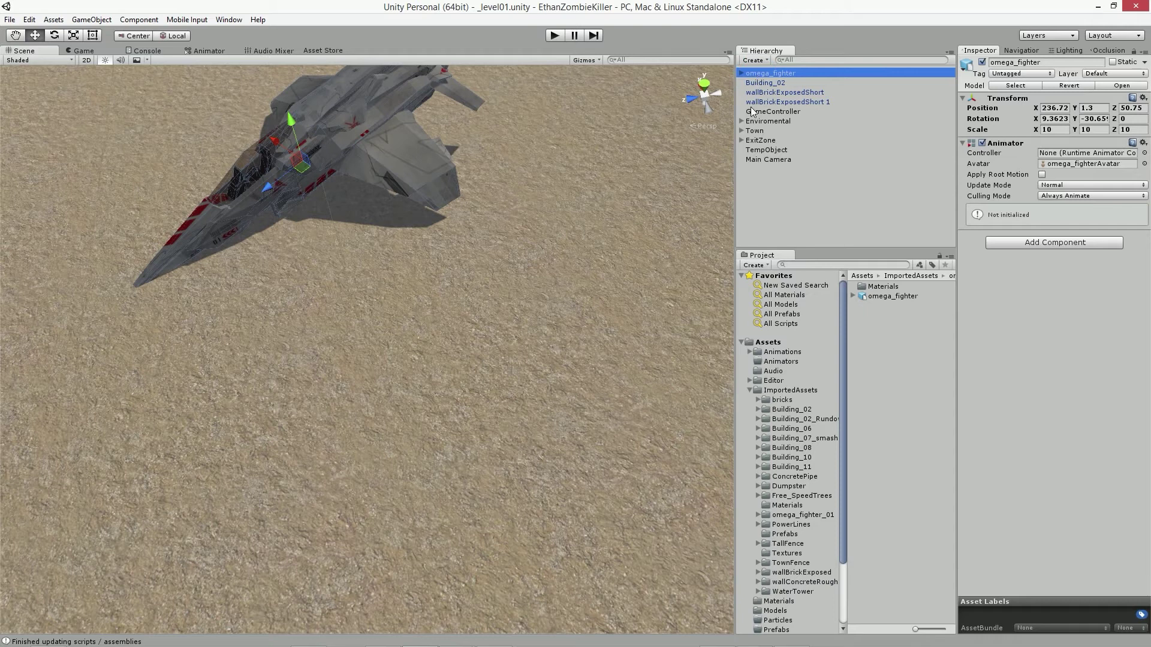
{"action": "right_click", "coordinate": [763, 199]}
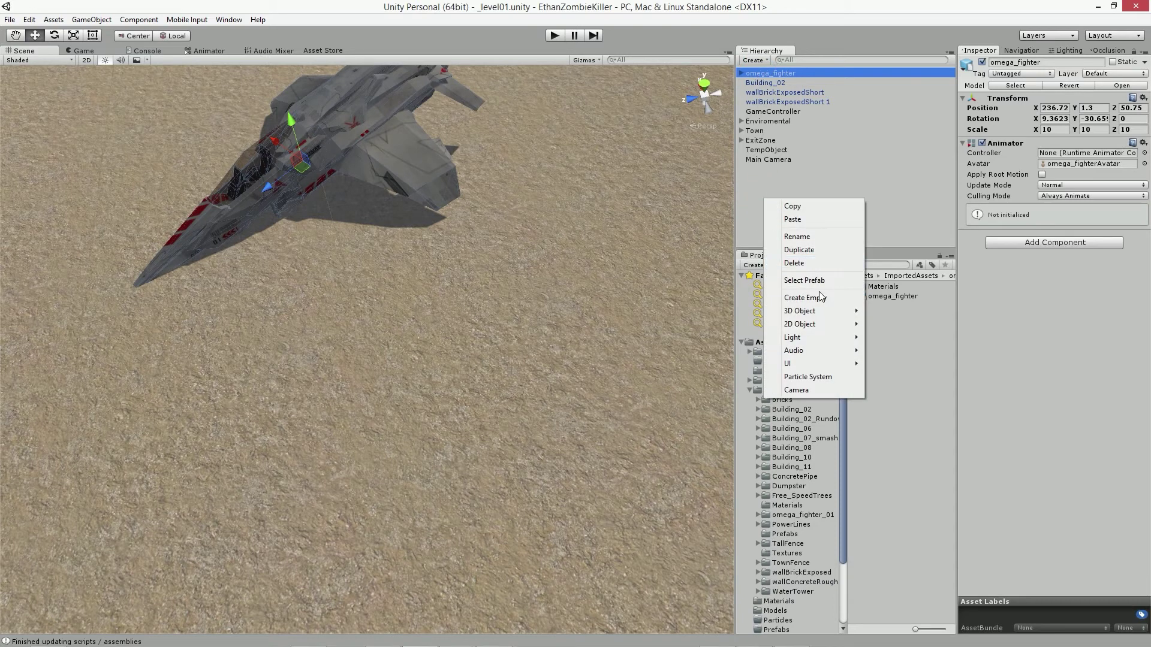
{"action": "mouse_move", "coordinate": [818, 311]}
{"action": "left_click", "coordinate": [805, 298]}
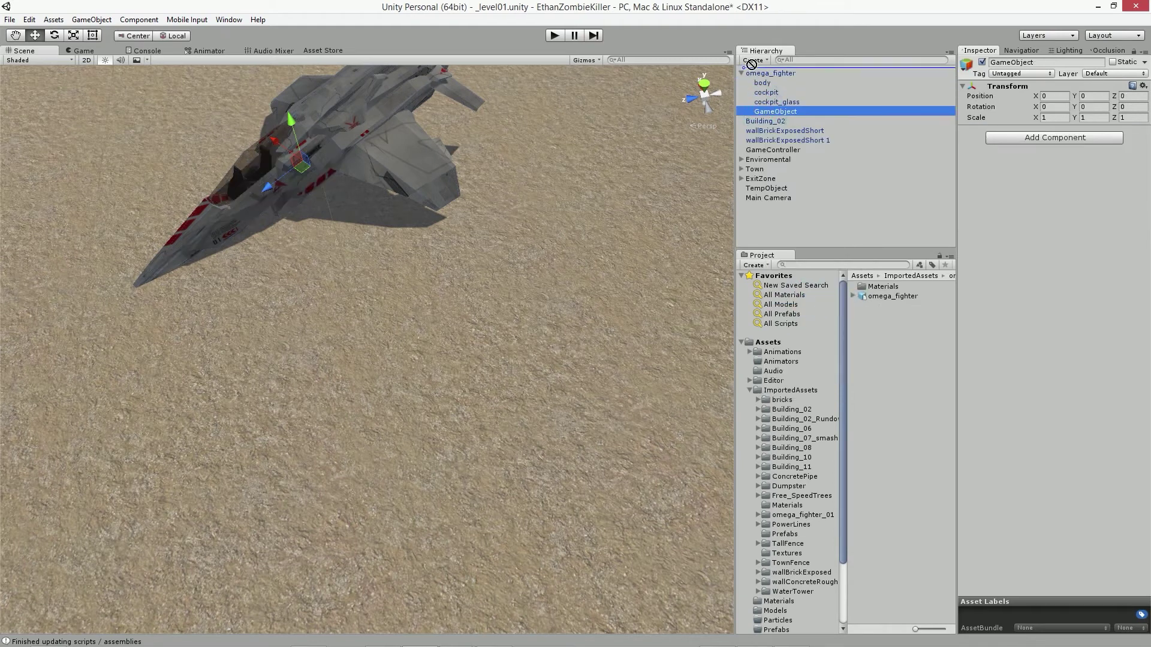
{"action": "left_click_drag", "start_coordinate": [763, 111], "coordinate": [768, 74]}
{"action": "left_click", "coordinate": [1058, 63]}
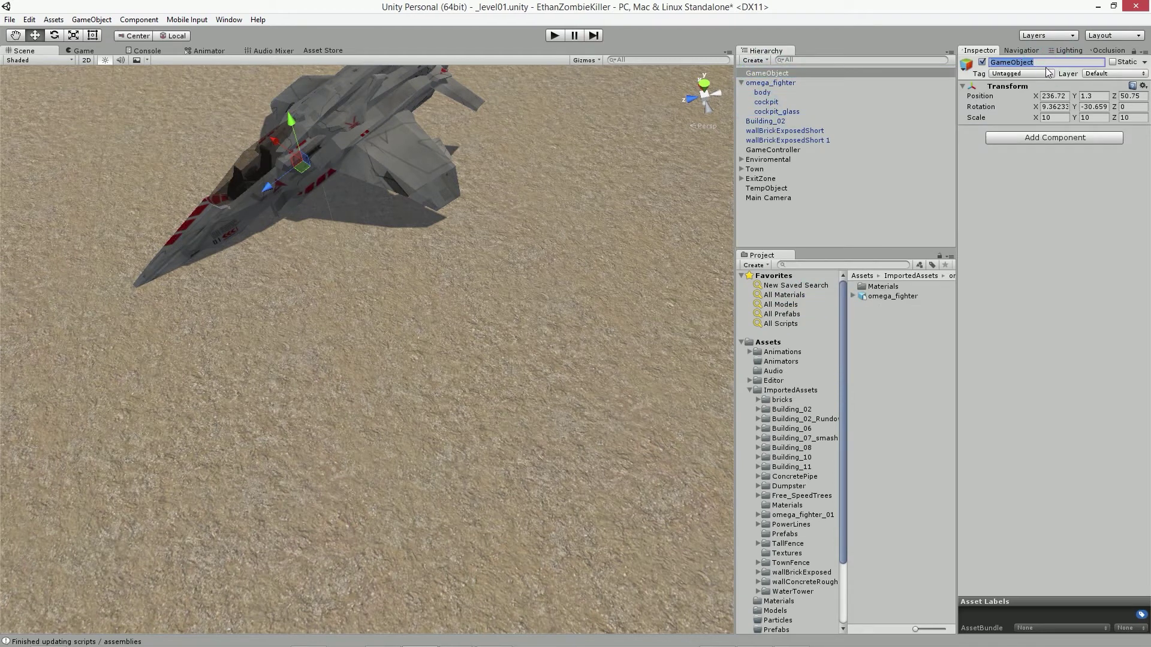
{"action": "type", "text": "Desert"}
Parent omega_fighter under Desert, then select Building_02 and both wallBrickExposedShort pieces.
{"action": "left_click_drag", "start_coordinate": [743, 86], "coordinate": [758, 74]}
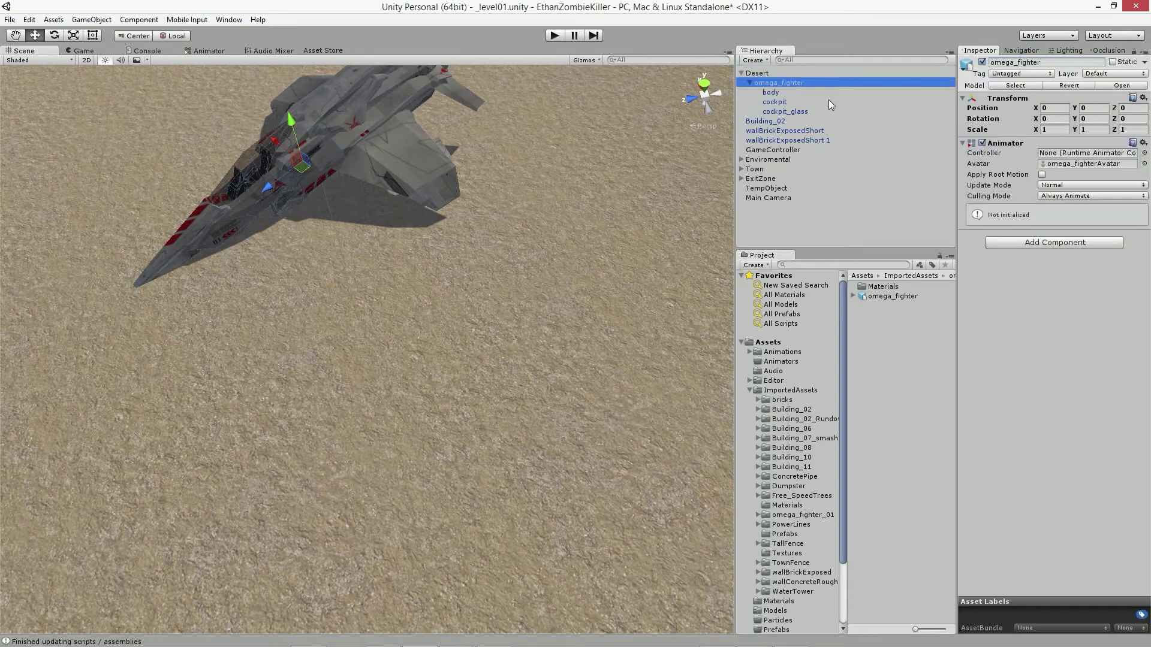
{"action": "left_click", "coordinate": [746, 73]}
{"action": "left_click", "coordinate": [740, 73]}
{"action": "left_click", "coordinate": [768, 84]}
{"action": "left_click", "coordinate": [769, 92], "text": "shift"}
{"action": "left_click", "coordinate": [766, 103], "text": "shift"}
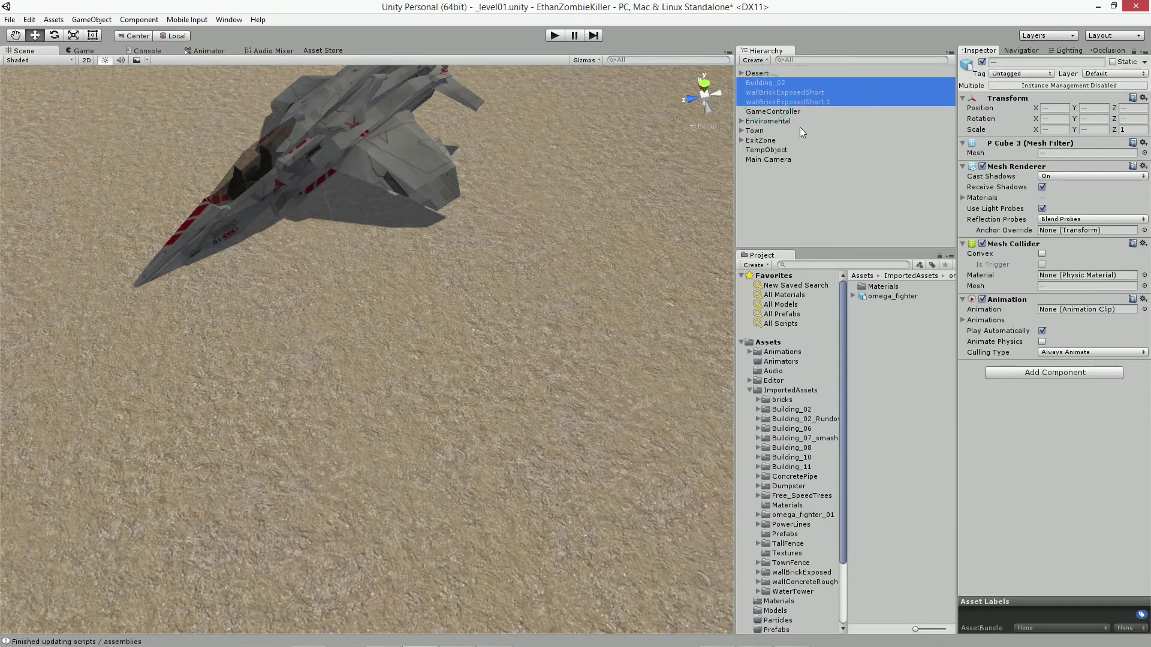
Move Building_02 and both wallBrickExposedShort pieces into ExitZone and save the scene.
{"action": "mouse_move", "coordinate": [599, 180]}
{"action": "left_mouse_down", "text": "alt"}
{"action": "mouse_move", "coordinate": [54, 39]}
{"action": "mouse_move", "coordinate": [60, 620]}
{"action": "left_mouse_up", "text": "alt"}
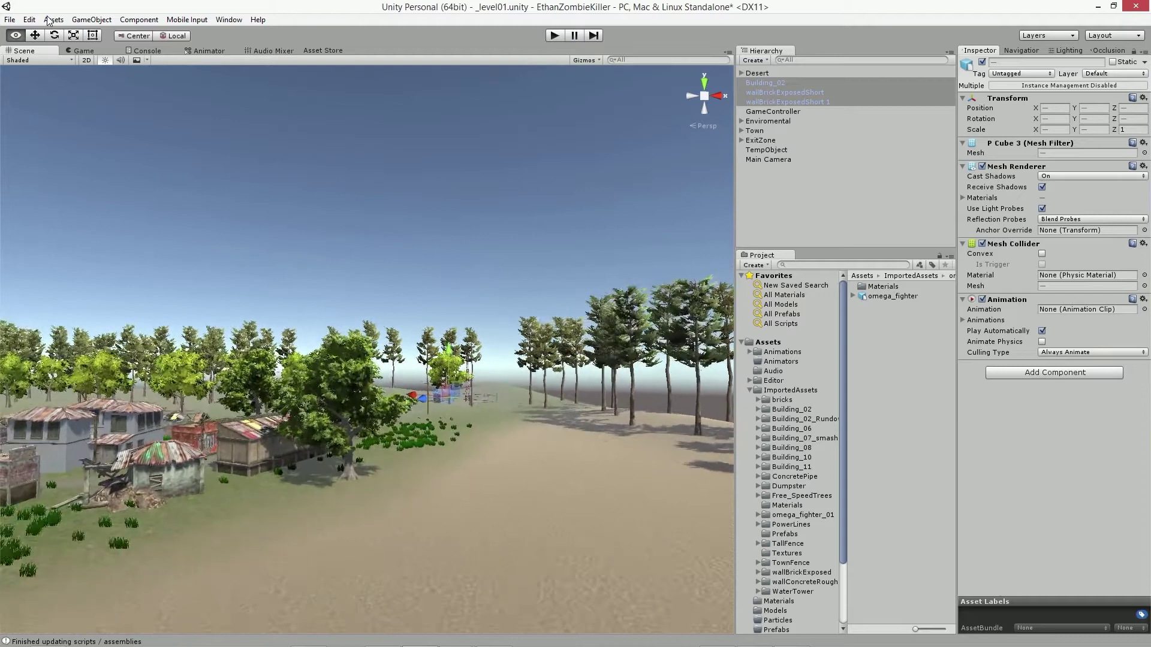
{"action": "key", "text": "f"}
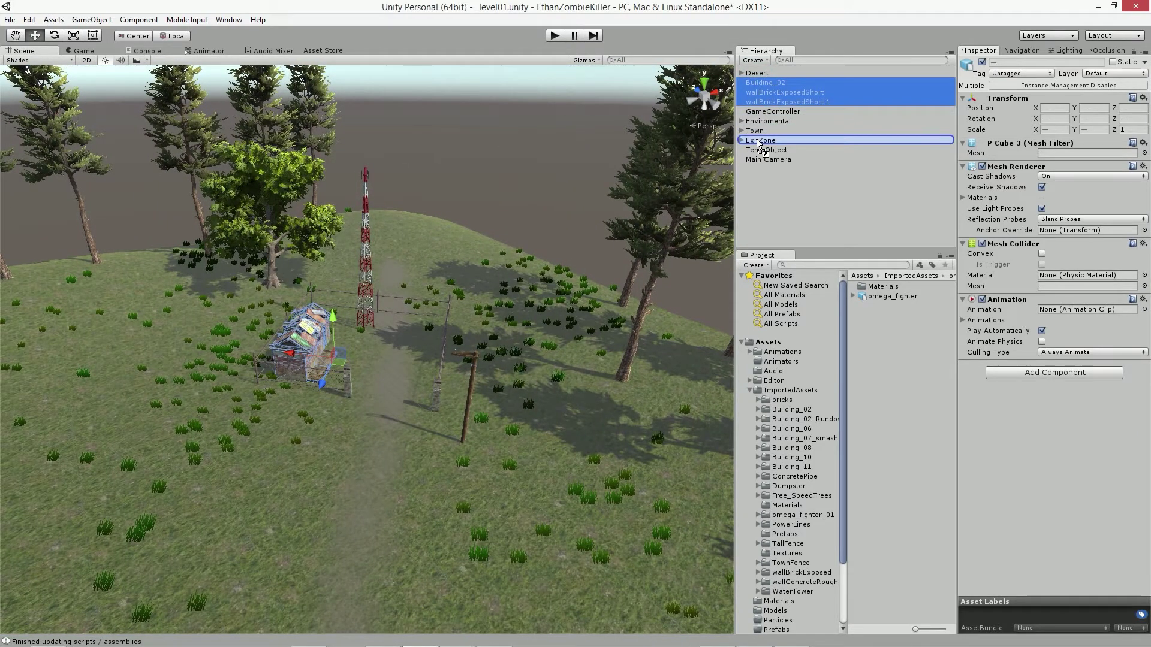
{"action": "left_click_drag", "start_coordinate": [759, 87], "coordinate": [760, 142]}
{"action": "left_click", "coordinate": [743, 111]}
{"action": "key", "text": "ctrl+s"}
Bank the omega_fighter to Z rotation 11.199 and save the scene.
{"action": "mouse_move", "coordinate": [337, 333]}
{"action": "right_mouse_down"}
{"action": "mouse_move", "coordinate": [813, 332]}
{"action": "mouse_move", "coordinate": [588, 401]}
{"action": "mouse_move", "coordinate": [457, 403]}
{"action": "right_mouse_up"}
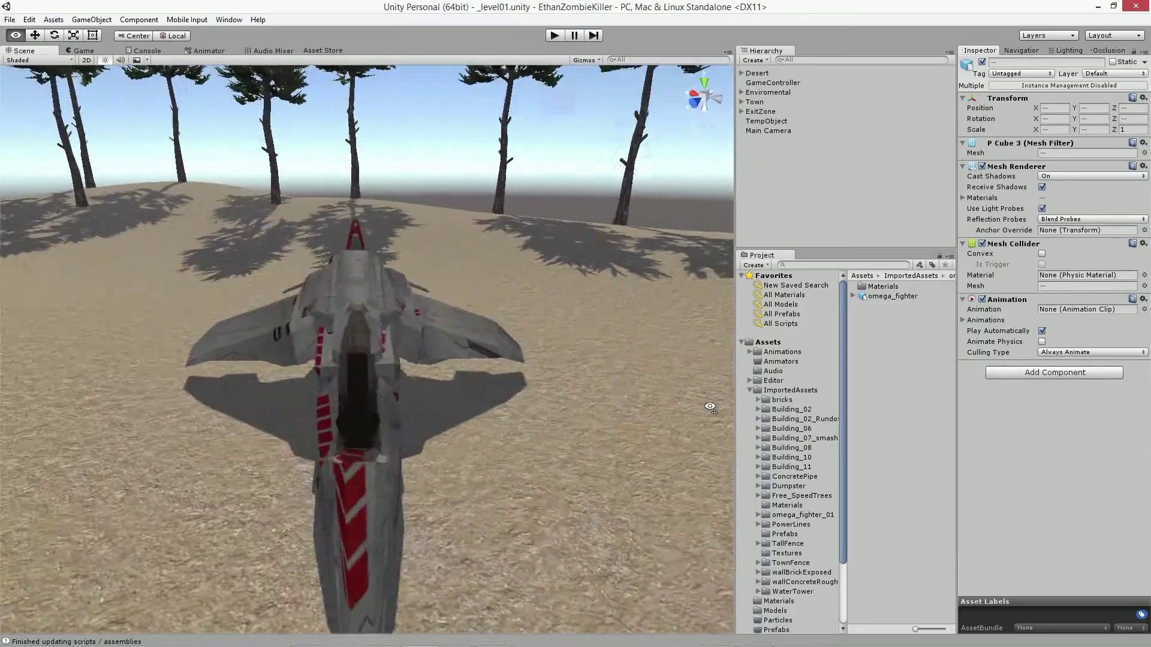
{"action": "right_click_drag", "start_coordinate": [457, 402], "coordinate": [443, 352]}
{"action": "left_click", "coordinate": [473, 349]}
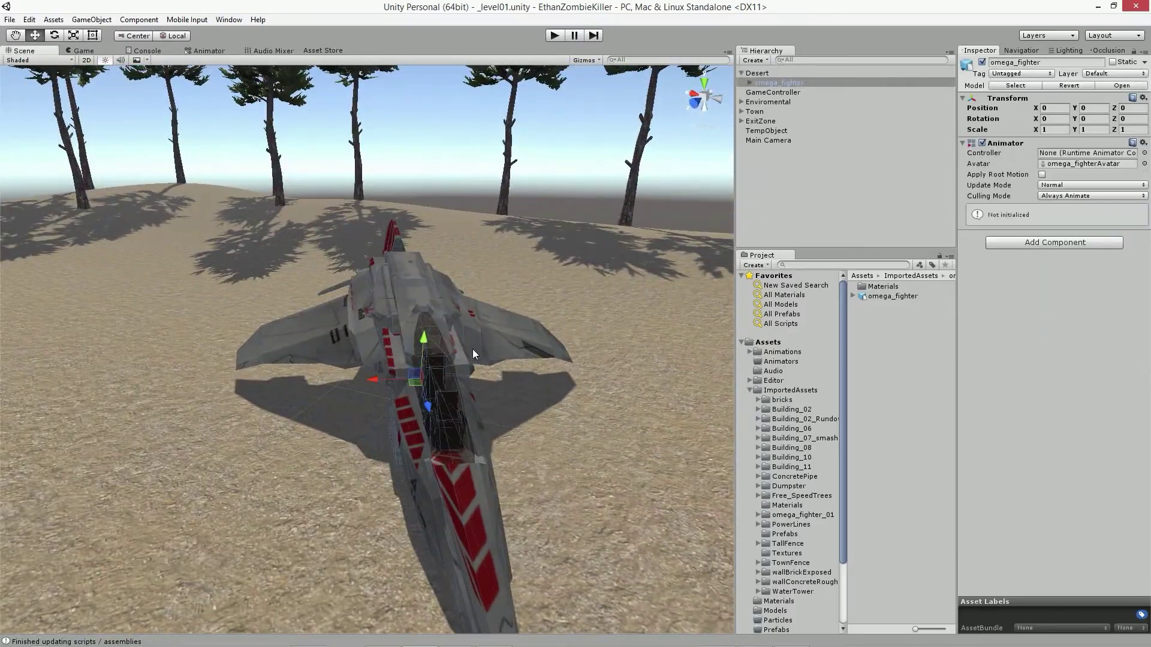
{"action": "key", "text": "e"}
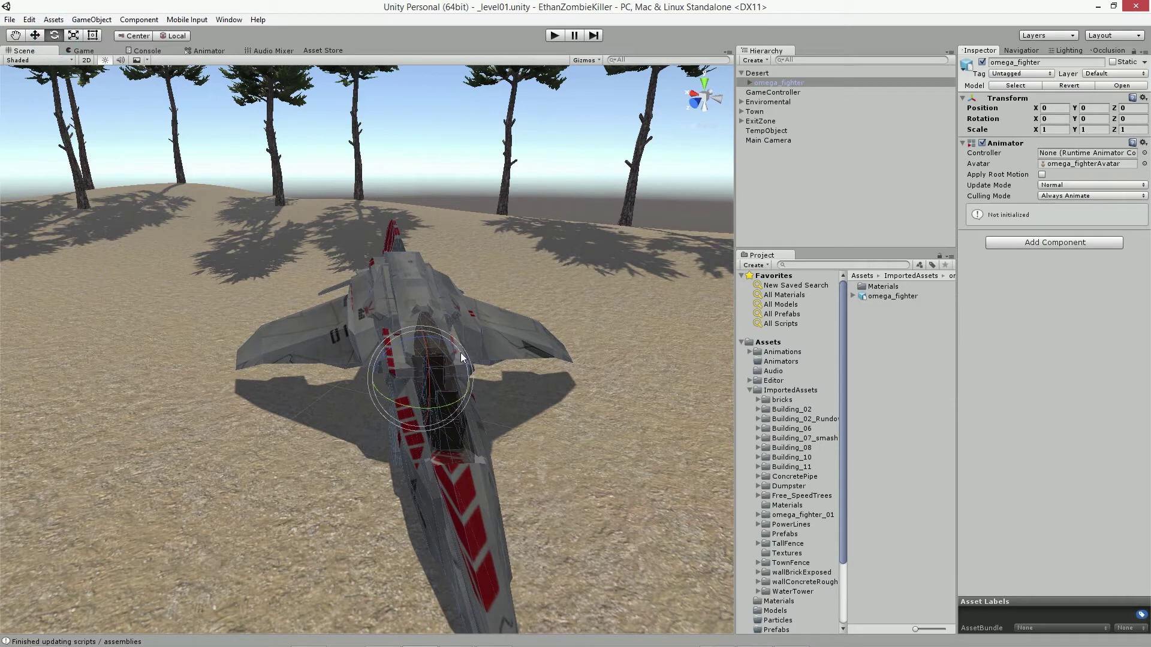
{"action": "left_click_drag", "start_coordinate": [462, 357], "coordinate": [464, 374]}
{"action": "right_click_drag", "start_coordinate": [463, 370], "coordinate": [401, 410]}
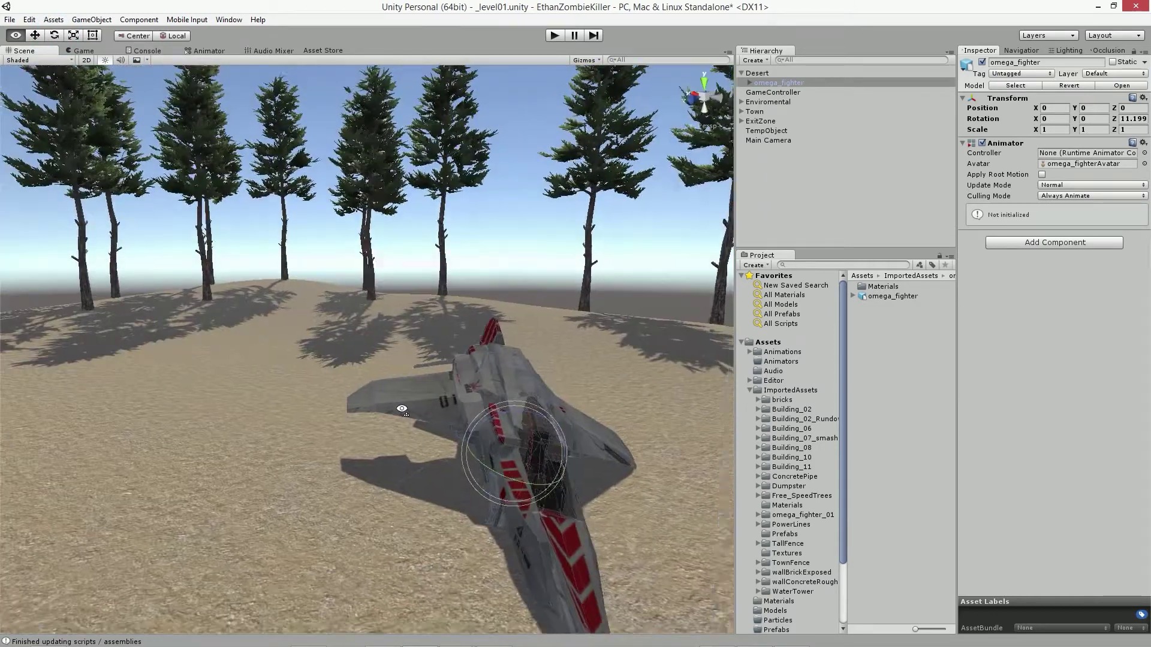
{"action": "mouse_move", "coordinate": [401, 410]}
{"action": "right_mouse_down"}
{"action": "mouse_move", "coordinate": [371, 408]}
{"action": "mouse_move", "coordinate": [791, 133]}
{"action": "right_mouse_up"}
{"action": "key", "text": "ctrl+s"}
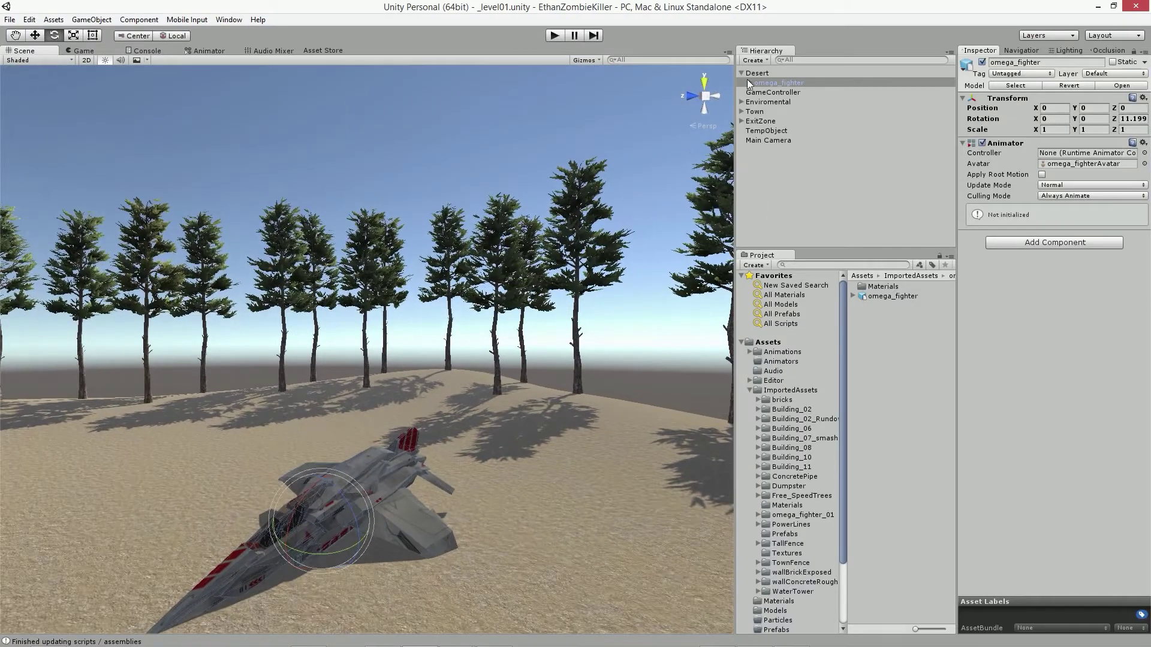
{"action": "left_click", "coordinate": [749, 390]}
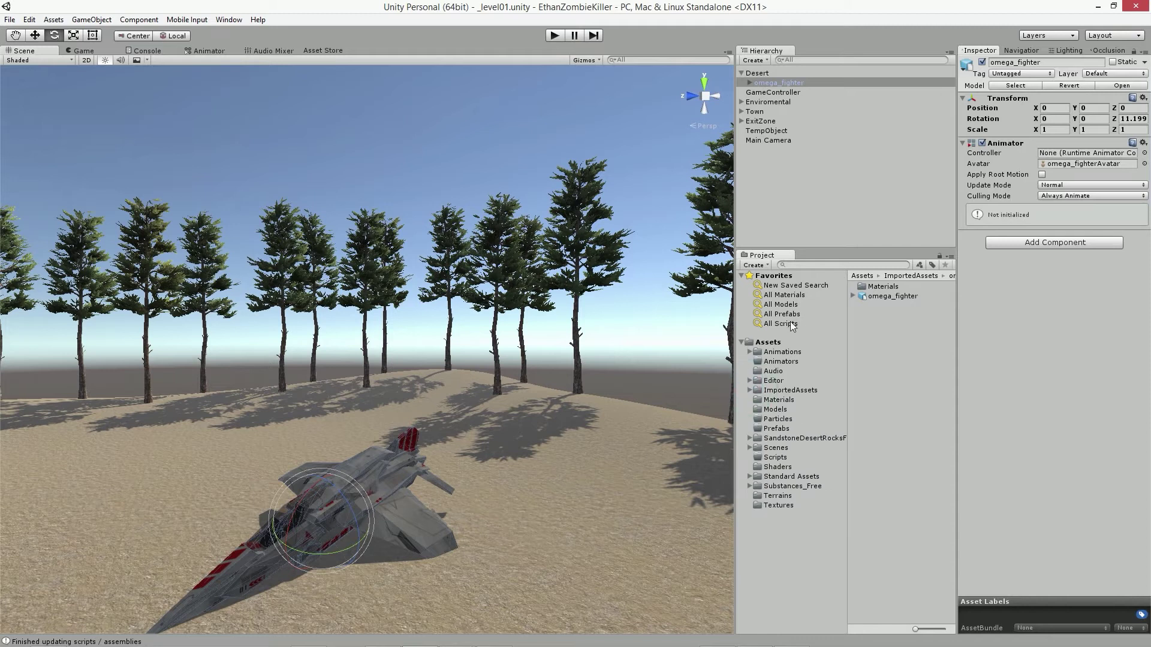
Move the SandstoneDesertRocks folder into ImportedAssets and open its rock Prefabs folder.
{"action": "mouse_move", "coordinate": [769, 439]}
{"action": "left_mouse_down"}
{"action": "mouse_move", "coordinate": [772, 390]}
{"action": "mouse_move", "coordinate": [783, 395]}
{"action": "left_mouse_up"}
{"action": "scroll", "coordinate": [770, 419], "scroll_direction": "down", "scroll_amount": 3}
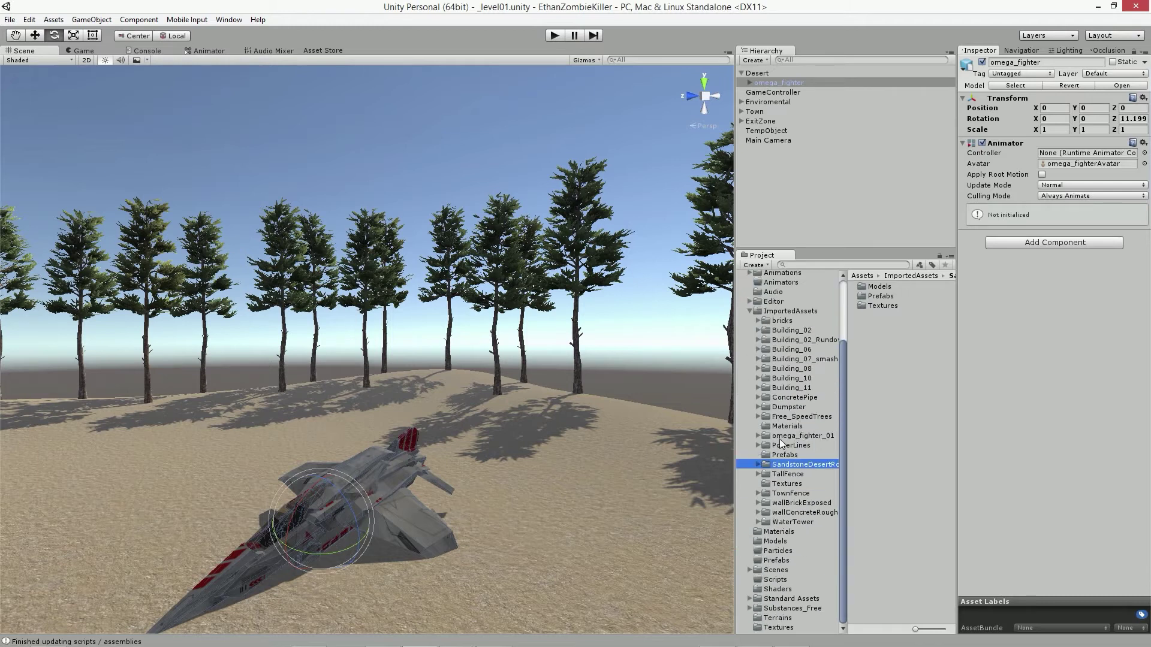
{"action": "double_click", "coordinate": [880, 296]}
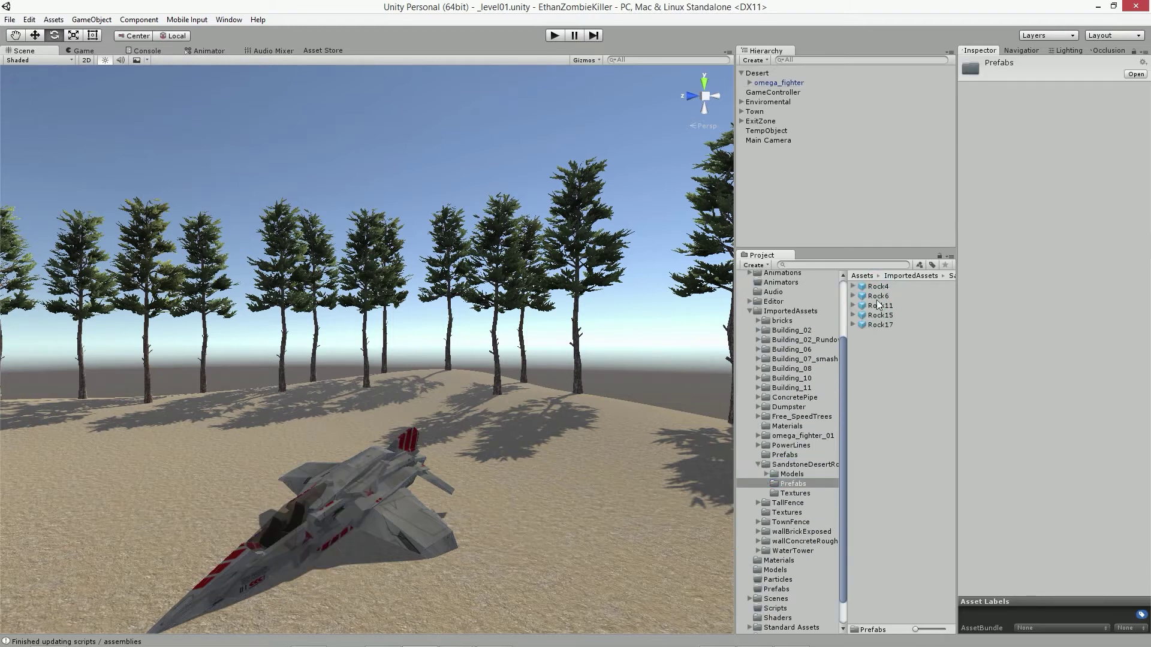
{"action": "left_click", "coordinate": [879, 296]}
{"action": "left_click", "coordinate": [879, 286], "text": "shift"}
{"action": "left_click", "coordinate": [881, 324], "text": "shift"}
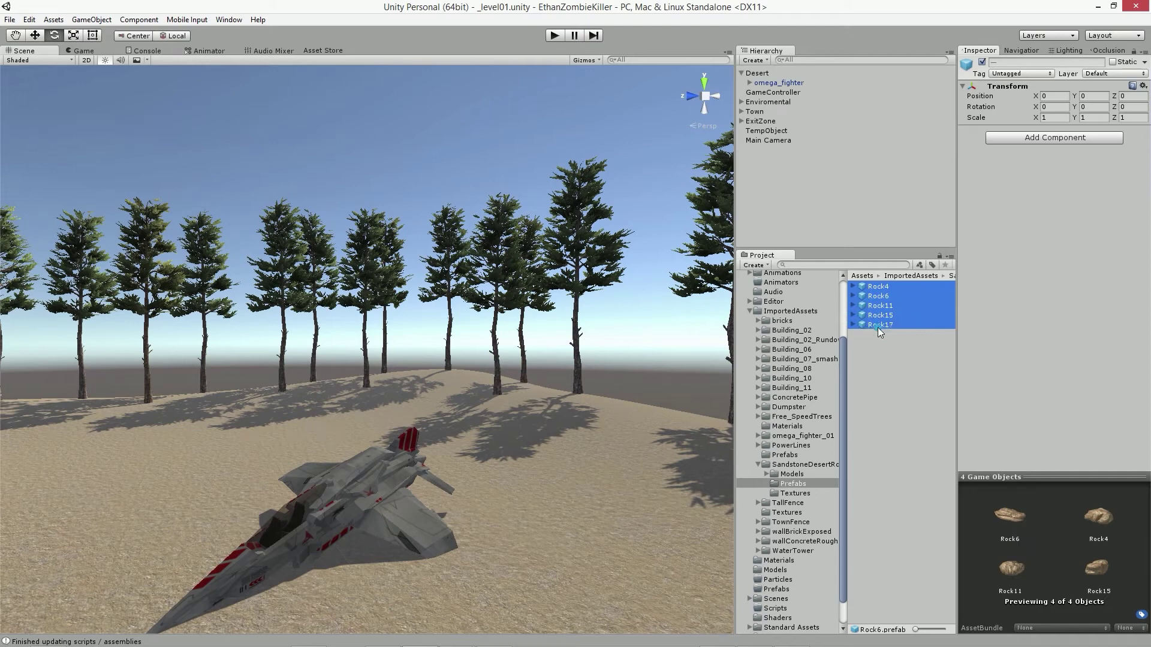
Place a Rock17 prefab in the scene and move it down-left near the fighter.
{"action": "mouse_move", "coordinate": [880, 325]}
{"action": "left_mouse_down"}
{"action": "mouse_move", "coordinate": [590, 536]}
{"action": "mouse_move", "coordinate": [104, 144]}
{"action": "left_mouse_up"}
{"action": "left_click", "coordinate": [35, 36]}
{"action": "left_click_drag", "start_coordinate": [475, 425], "coordinate": [253, 486]}
{"action": "left_click", "coordinate": [296, 480]}
{"action": "left_click", "coordinate": [266, 479]}
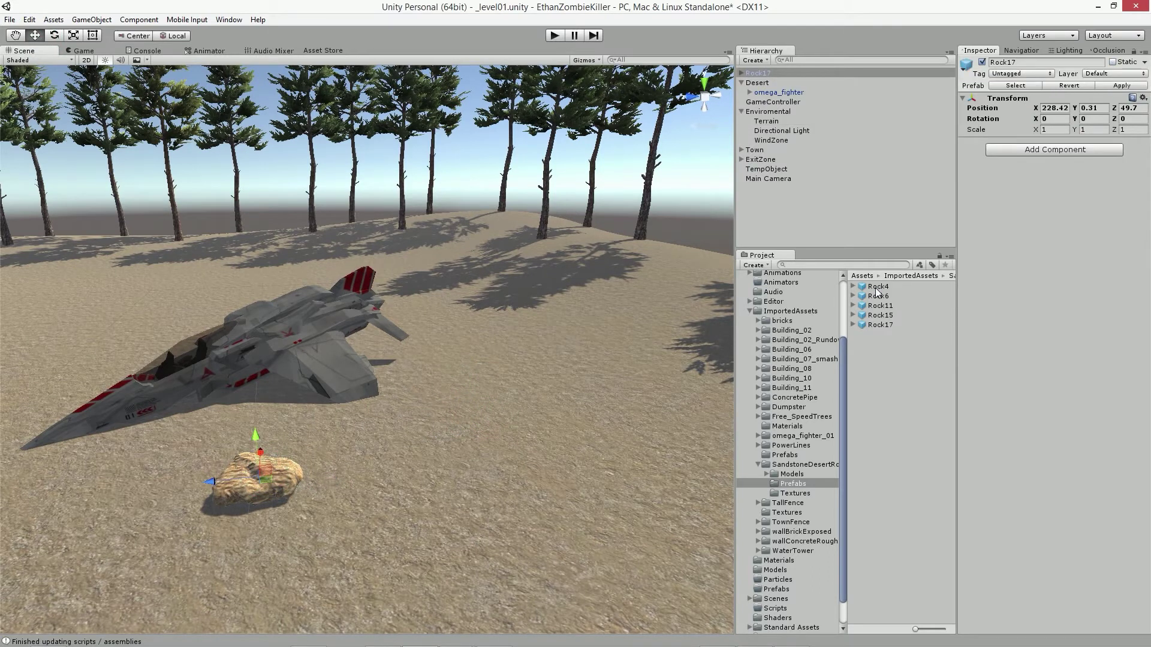
Place Rock4, the large Rock6 and Rock15 prefabs around the fighter.
{"action": "left_click_drag", "start_coordinate": [878, 287], "coordinate": [473, 456]}
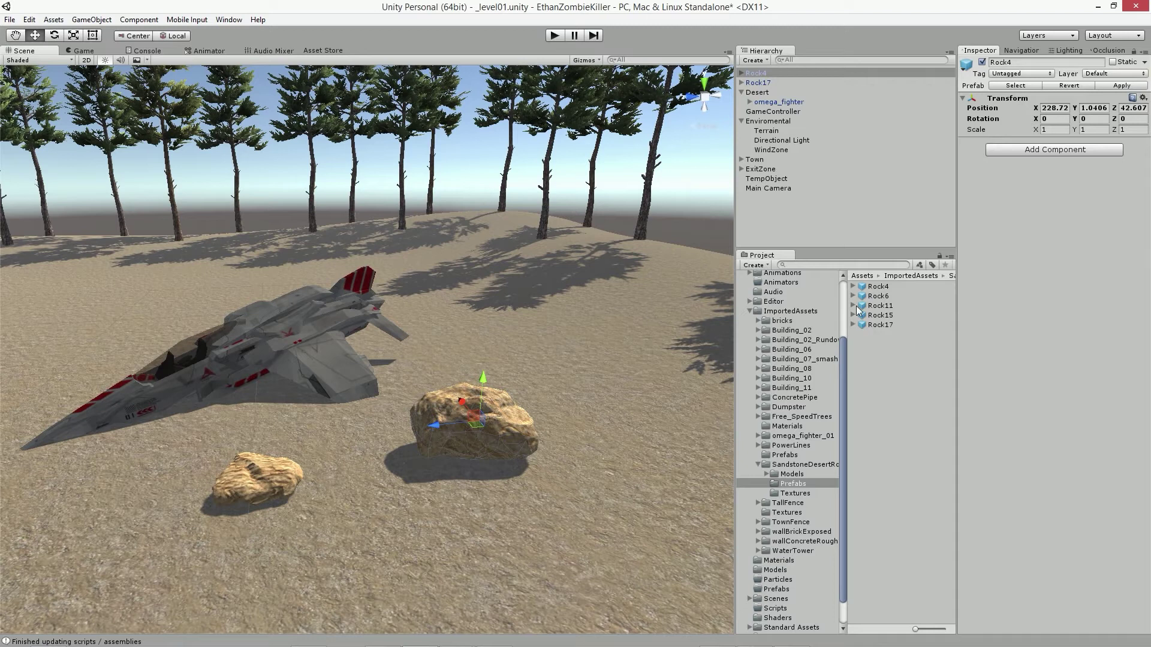
{"action": "left_click", "coordinate": [878, 296]}
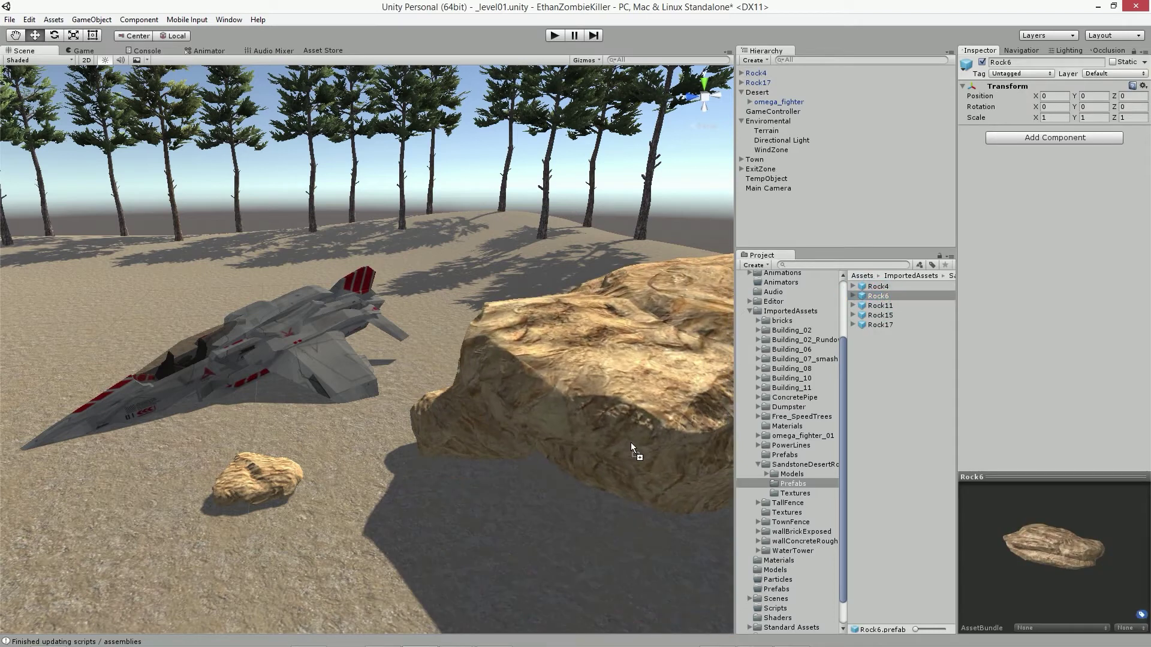
{"action": "left_click_drag", "start_coordinate": [879, 300], "coordinate": [537, 329]}
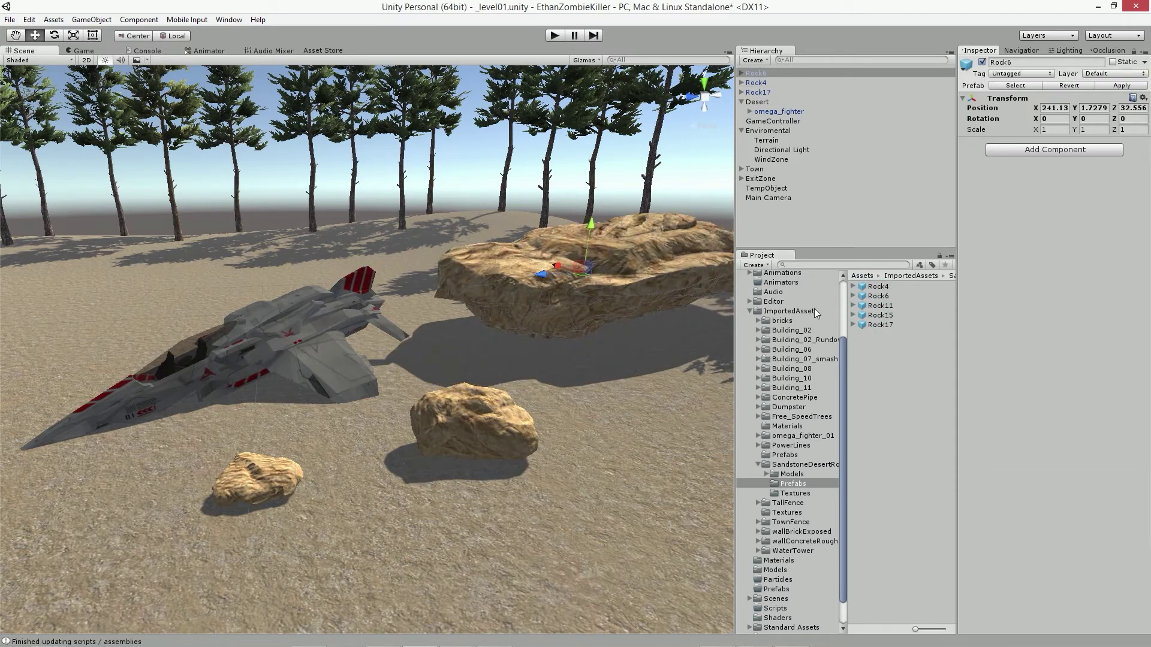
{"action": "left_click", "coordinate": [884, 317]}
{"action": "right_click_drag", "start_coordinate": [612, 272], "coordinate": [877, 304]}
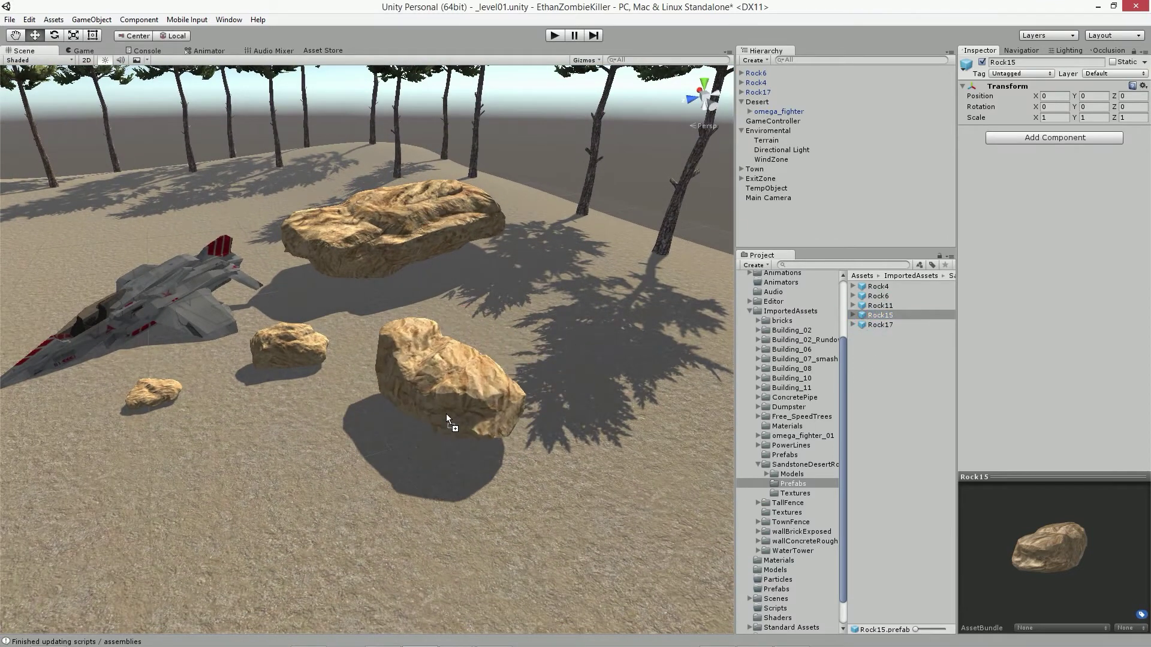
{"action": "left_click_drag", "start_coordinate": [864, 318], "coordinate": [446, 414]}
Add another Rock17, remove the extra rock copy, and select all the new rocks.
{"action": "left_click_drag", "start_coordinate": [881, 325], "coordinate": [258, 470]}
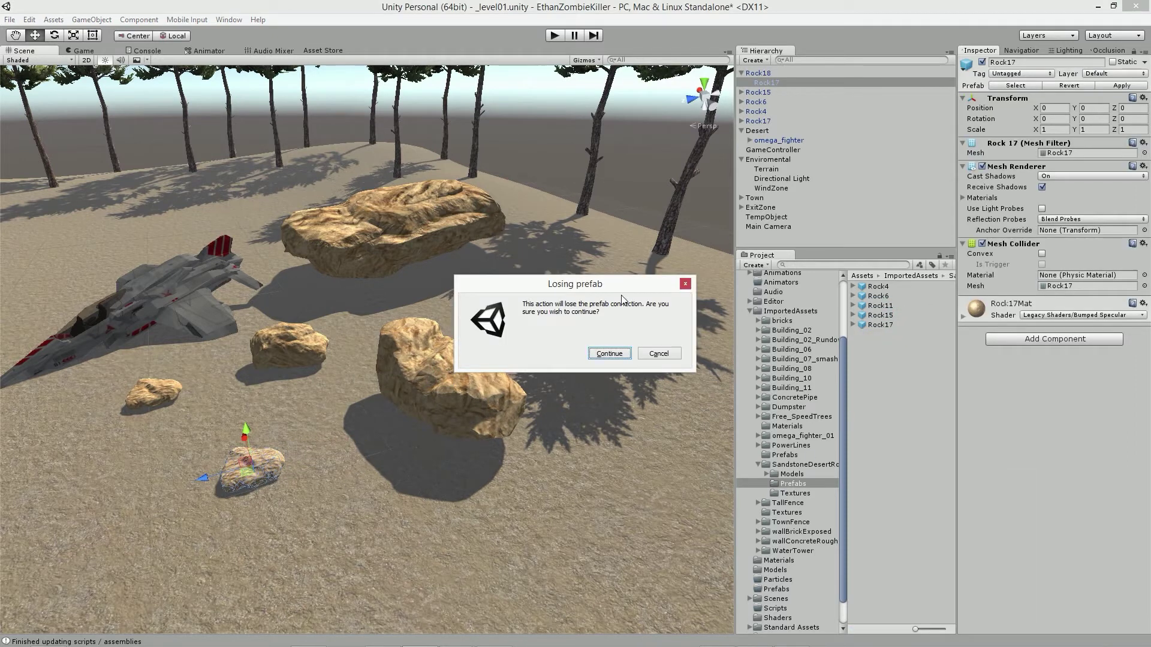
{"action": "left_click", "coordinate": [608, 354]}
{"action": "left_click", "coordinate": [754, 74]}
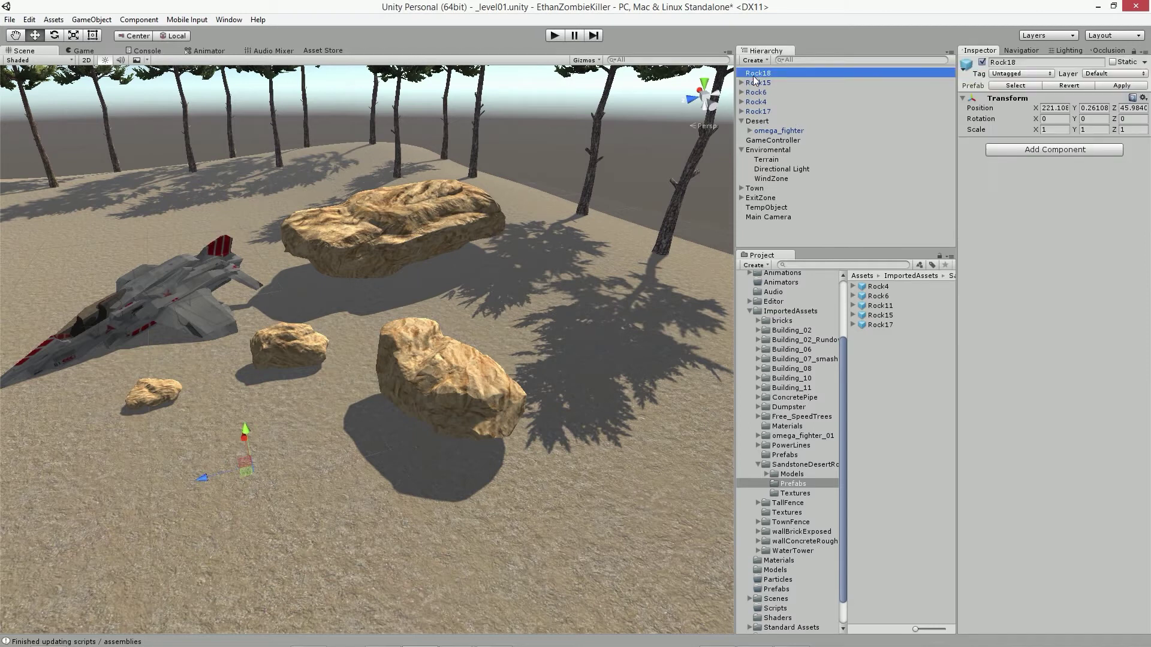
{"action": "left_click", "coordinate": [770, 112], "text": "shift"}
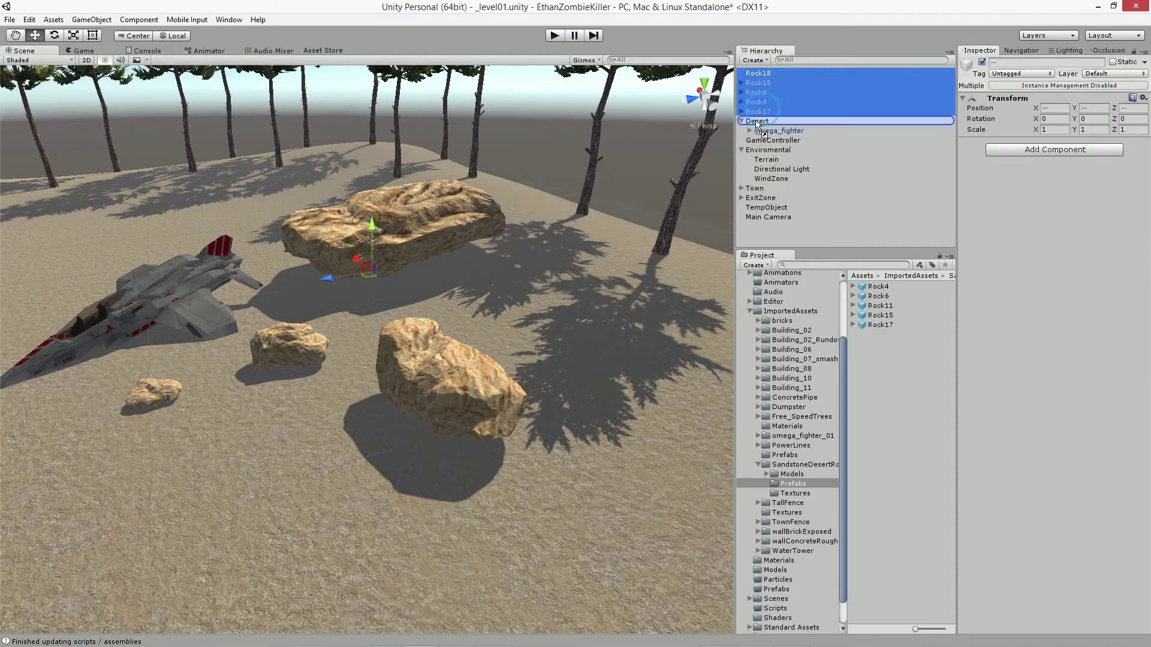
Parent the new rocks under Desert and move the large Rock6 to a new spot.
{"action": "left_click_drag", "start_coordinate": [775, 111], "coordinate": [800, 122]}
{"action": "left_click", "coordinate": [742, 150]}
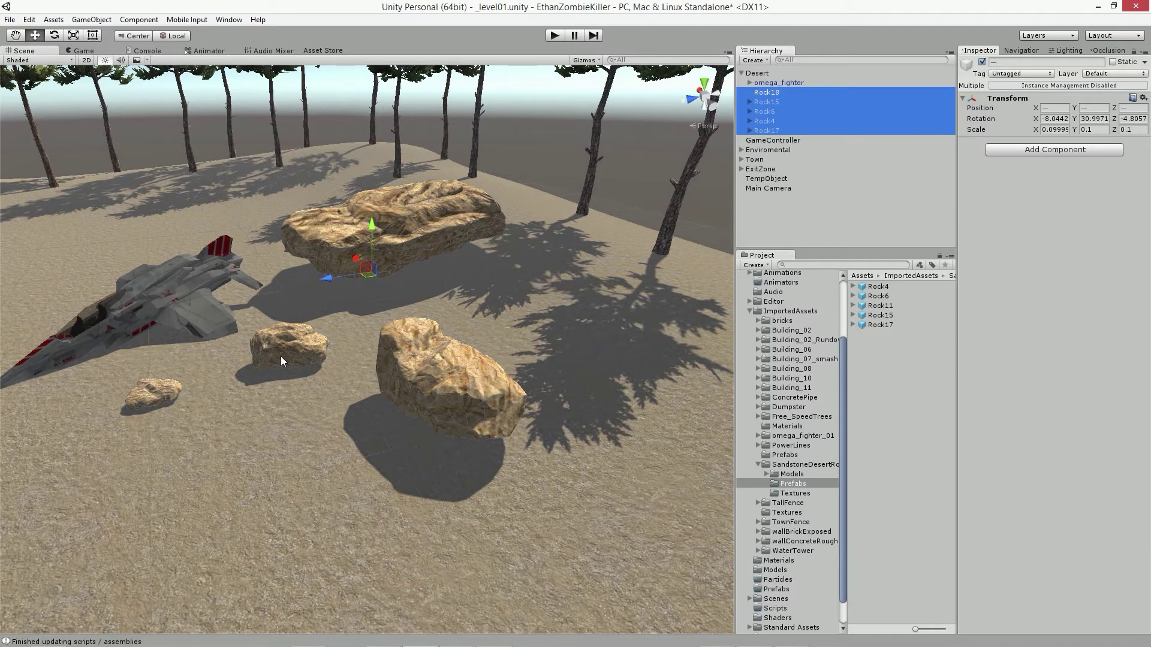
{"action": "mouse_move", "coordinate": [449, 333]}
{"action": "right_mouse_down"}
{"action": "mouse_move", "coordinate": [519, 297]}
{"action": "mouse_move", "coordinate": [464, 433]}
{"action": "mouse_move", "coordinate": [489, 349]}
{"action": "right_mouse_up"}
{"action": "left_click", "coordinate": [519, 297]}
{"action": "left_click_drag", "start_coordinate": [492, 343], "coordinate": [50, 373]}
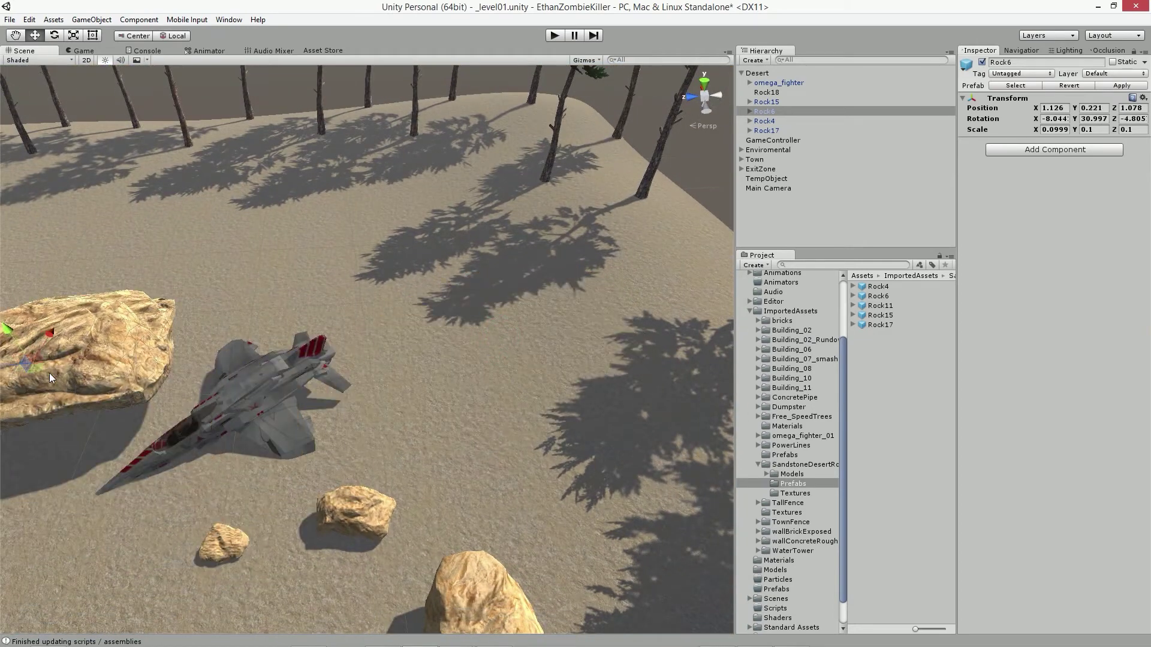
{"action": "right_click_drag", "start_coordinate": [49, 373], "coordinate": [148, 362]}
{"action": "left_click_drag", "start_coordinate": [262, 399], "coordinate": [257, 337], "text": "alt"}
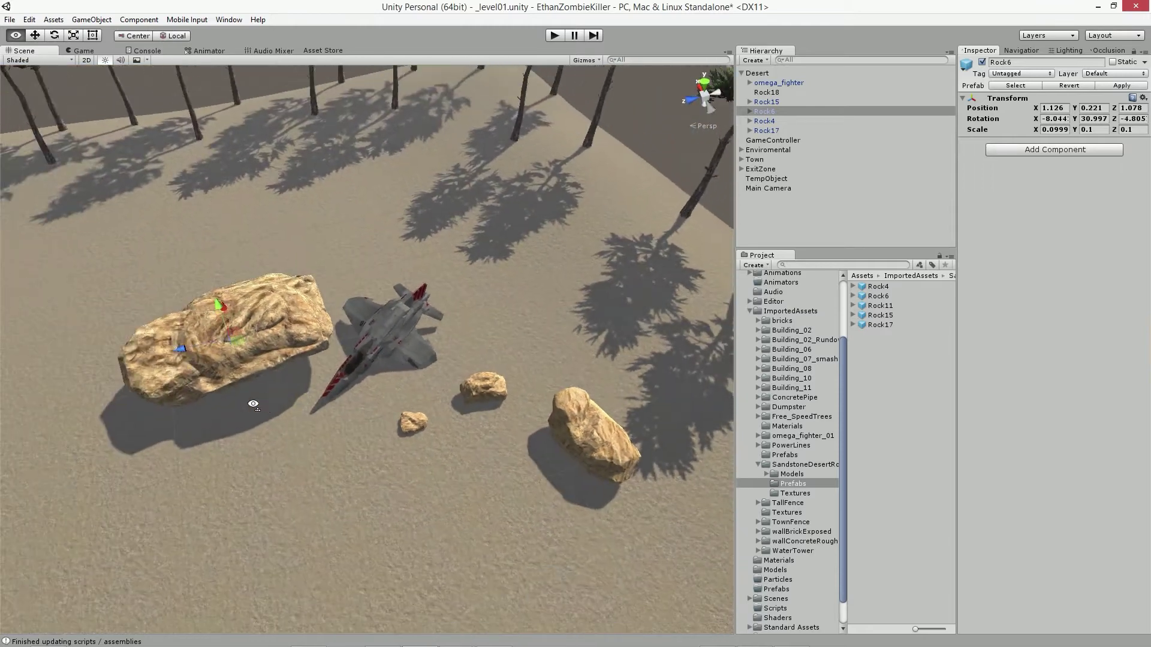
{"action": "mouse_move", "coordinate": [197, 357]}
{"action": "left_mouse_down"}
{"action": "mouse_move", "coordinate": [209, 397]}
{"action": "mouse_move", "coordinate": [205, 378]}
{"action": "mouse_move", "coordinate": [311, 476]}
{"action": "mouse_move", "coordinate": [219, 278]}
{"action": "left_mouse_up"}
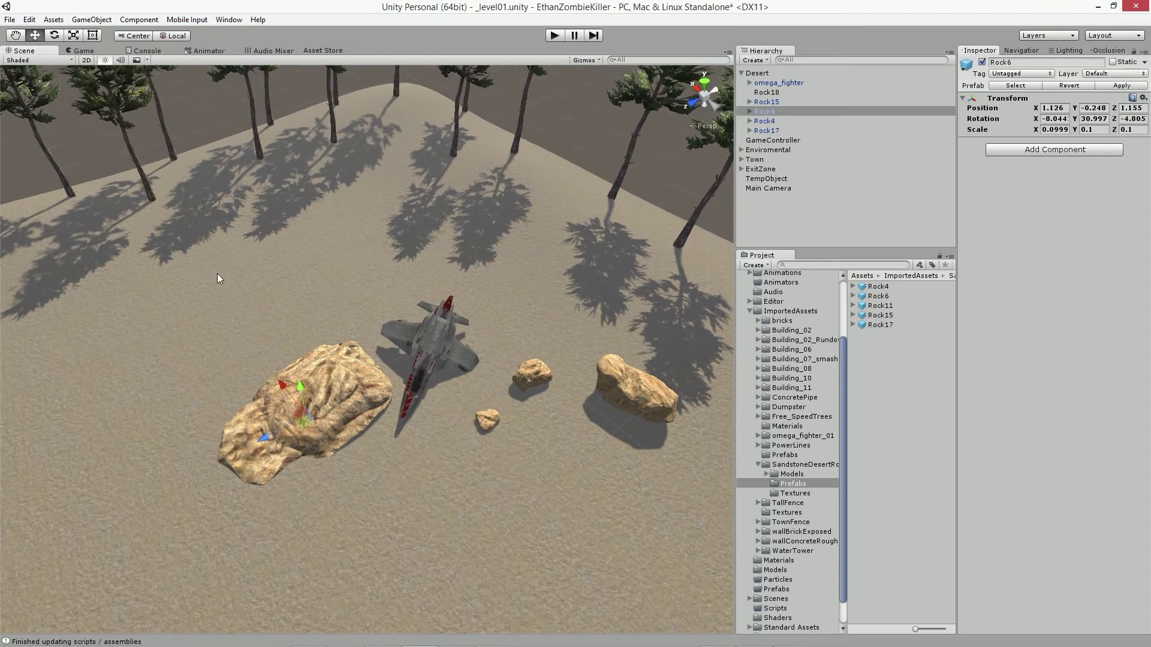
Rotate Rock6 slightly, nudge Rock4, and lower Rock15 into the sand.
{"action": "left_click", "coordinate": [54, 35]}
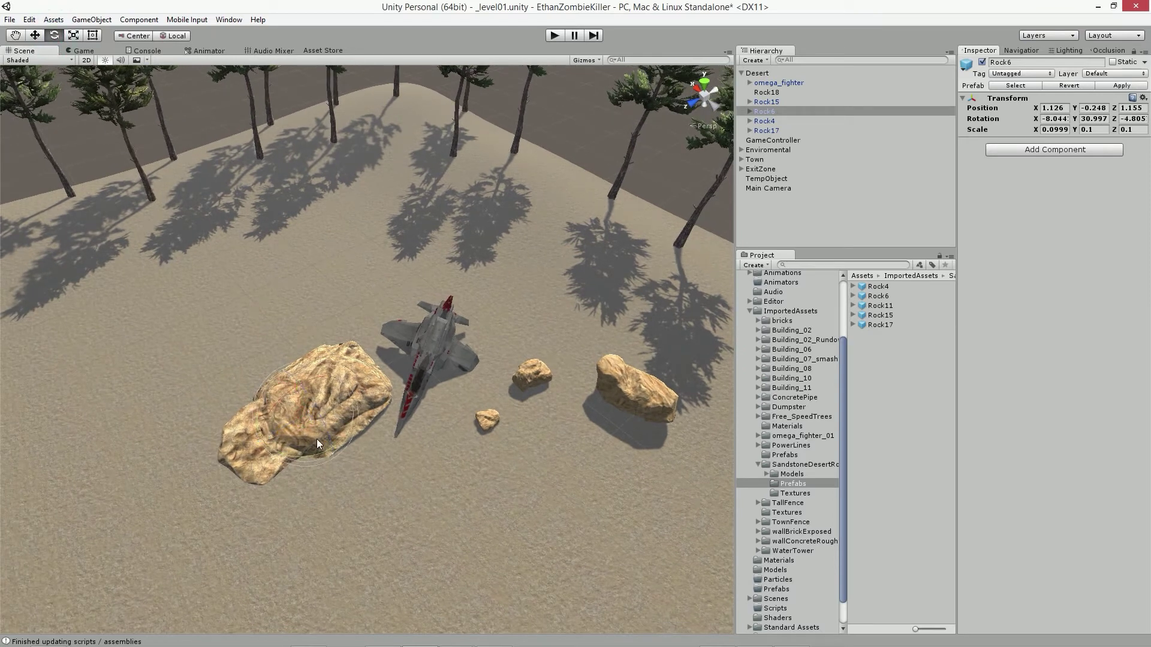
{"action": "mouse_move", "coordinate": [319, 412]}
{"action": "left_mouse_down"}
{"action": "mouse_move", "coordinate": [311, 475]}
{"action": "mouse_move", "coordinate": [617, 540]}
{"action": "left_mouse_up"}
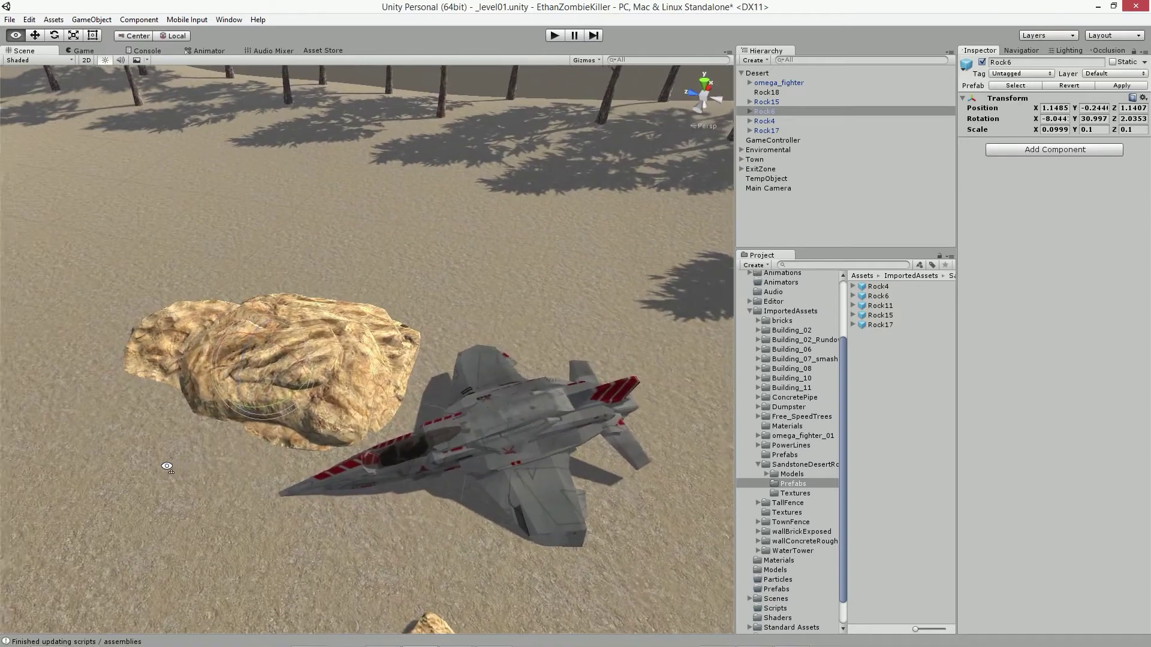
{"action": "left_click", "coordinate": [576, 484]}
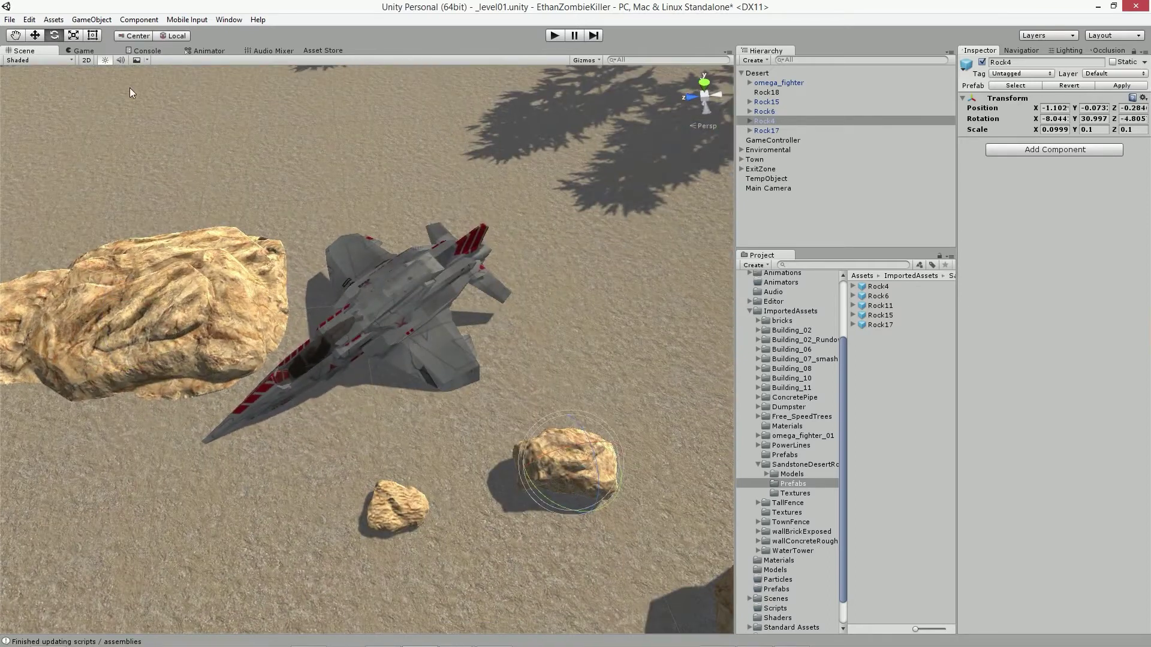
{"action": "left_click", "coordinate": [37, 35]}
{"action": "left_click_drag", "start_coordinate": [582, 454], "coordinate": [585, 488]}
{"action": "left_click", "coordinate": [490, 460]}
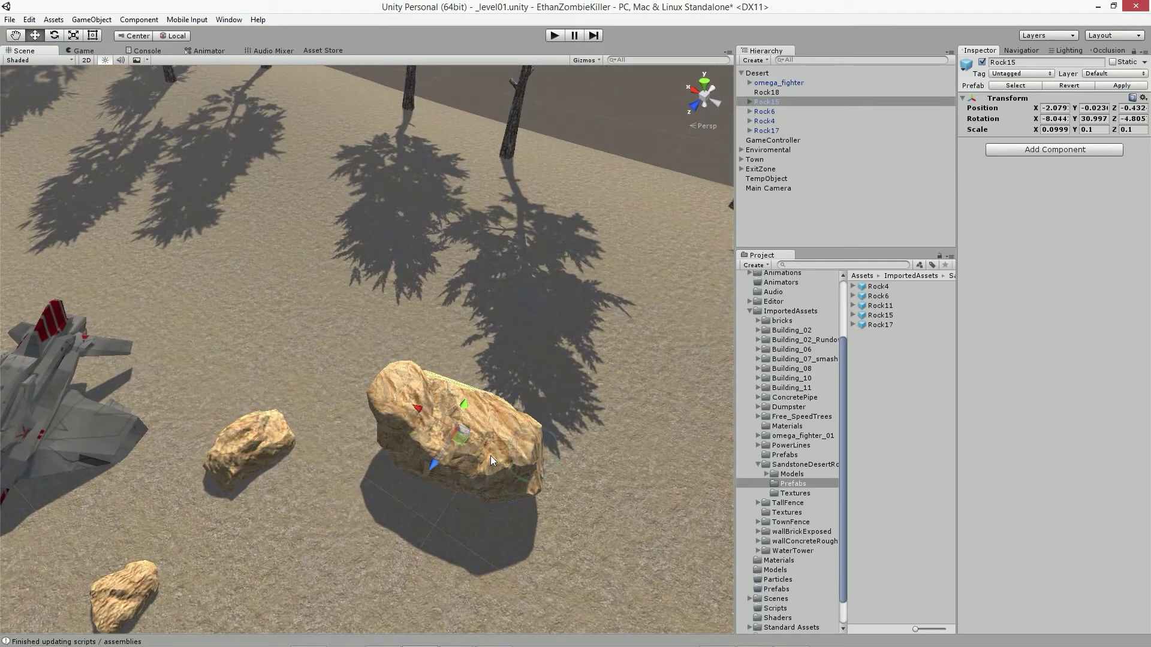
{"action": "mouse_move", "coordinate": [461, 406]}
{"action": "left_mouse_down"}
{"action": "mouse_move", "coordinate": [449, 453]}
{"action": "mouse_move", "coordinate": [534, 469]}
{"action": "left_mouse_up"}
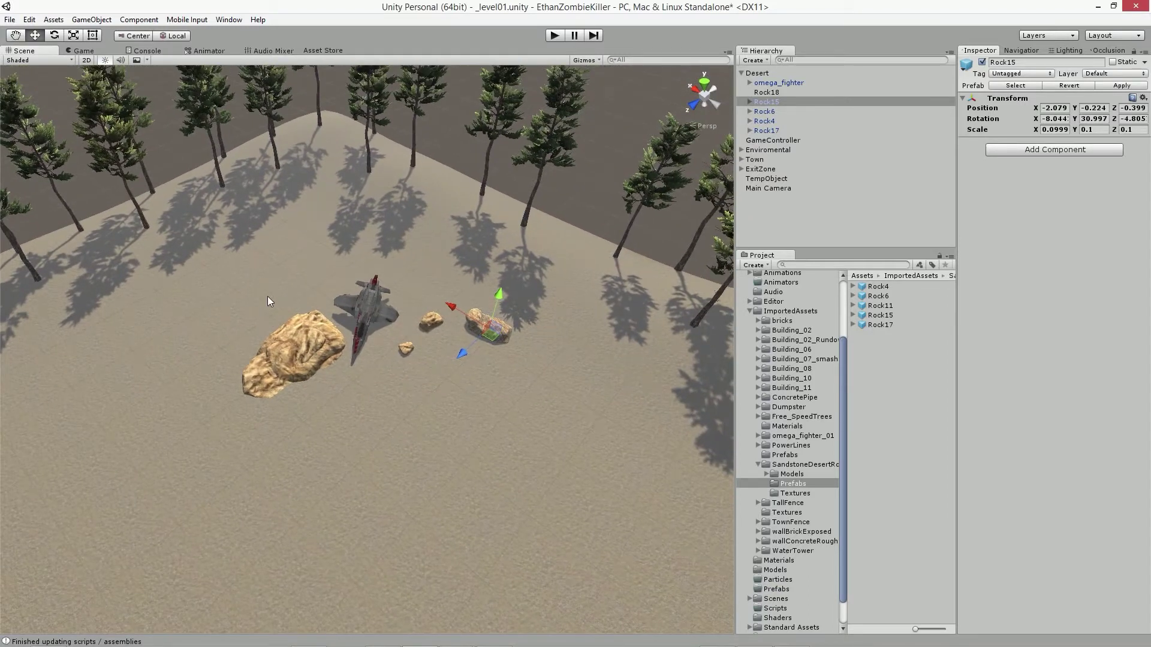
Duplicate the large rock as Rock7, rotate it, and place it beside the original.
{"action": "left_click", "coordinate": [300, 357]}
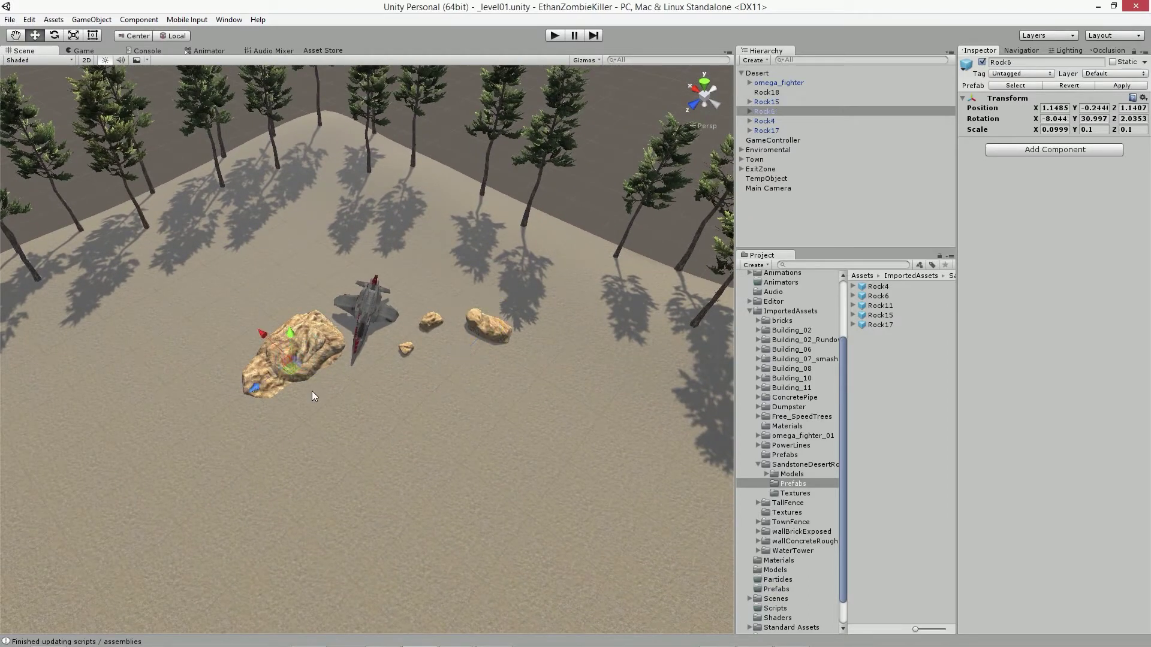
{"action": "key", "text": "ctrl+d"}
{"action": "mouse_move", "coordinate": [303, 364]}
{"action": "left_mouse_down"}
{"action": "mouse_move", "coordinate": [225, 360]}
{"action": "mouse_move", "coordinate": [361, 362]}
{"action": "left_mouse_up"}
{"action": "left_click", "coordinate": [54, 35]}
{"action": "left_click_drag", "start_coordinate": [248, 391], "coordinate": [308, 371]}
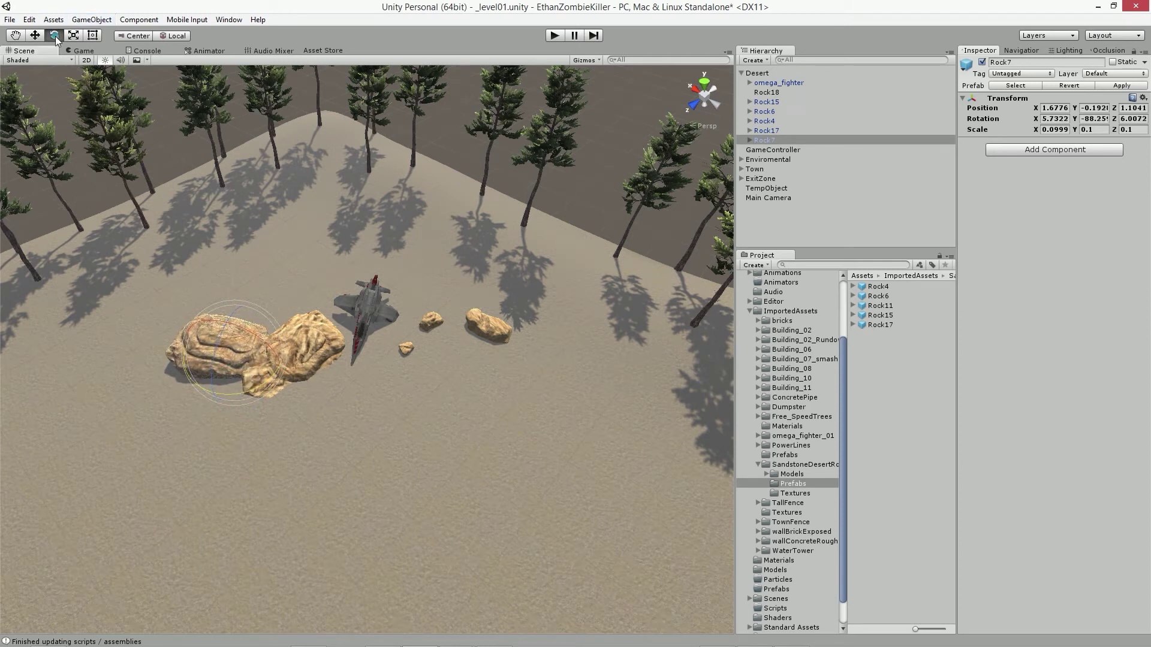
{"action": "left_click_drag", "start_coordinate": [217, 392], "coordinate": [279, 173]}
{"action": "left_click", "coordinate": [35, 35]}
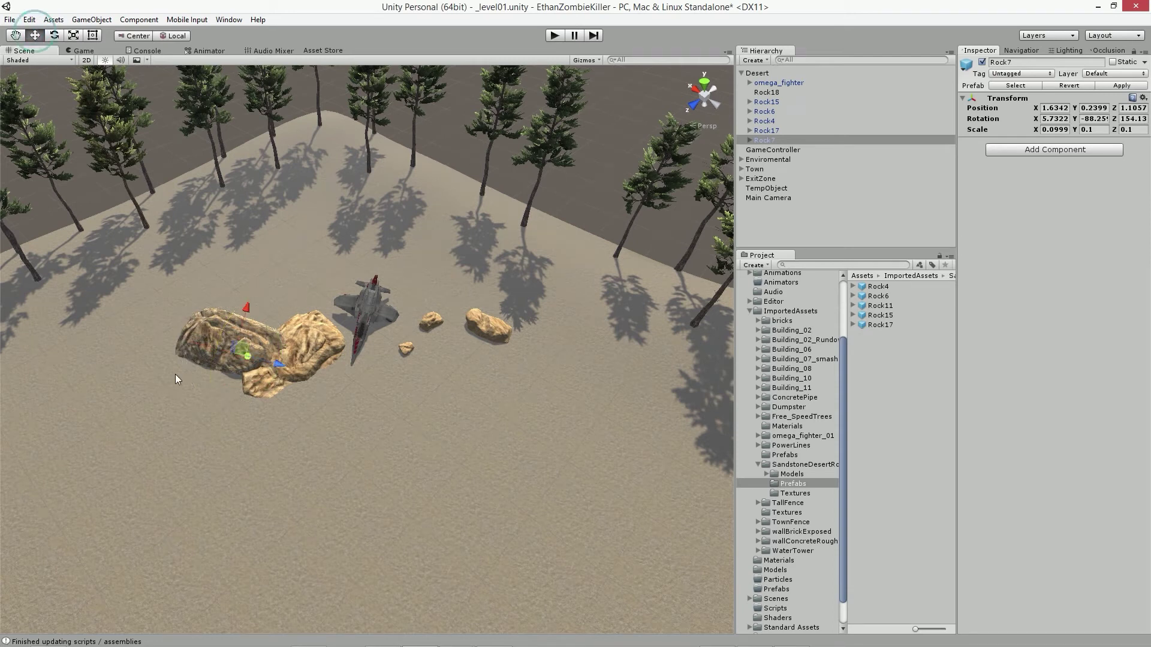
{"action": "mouse_move", "coordinate": [245, 347]}
{"action": "left_mouse_down"}
{"action": "mouse_move", "coordinate": [277, 353]}
{"action": "mouse_move", "coordinate": [250, 383]}
{"action": "mouse_move", "coordinate": [520, 487]}
{"action": "mouse_move", "coordinate": [443, 432]}
{"action": "mouse_move", "coordinate": [471, 228]}
{"action": "mouse_move", "coordinate": [511, 347]}
{"action": "mouse_move", "coordinate": [557, 252]}
{"action": "mouse_move", "coordinate": [503, 366]}
{"action": "left_mouse_up"}
Move Rock15 right beside the fighter, then select the small Rock17.
{"action": "left_click", "coordinate": [475, 260]}
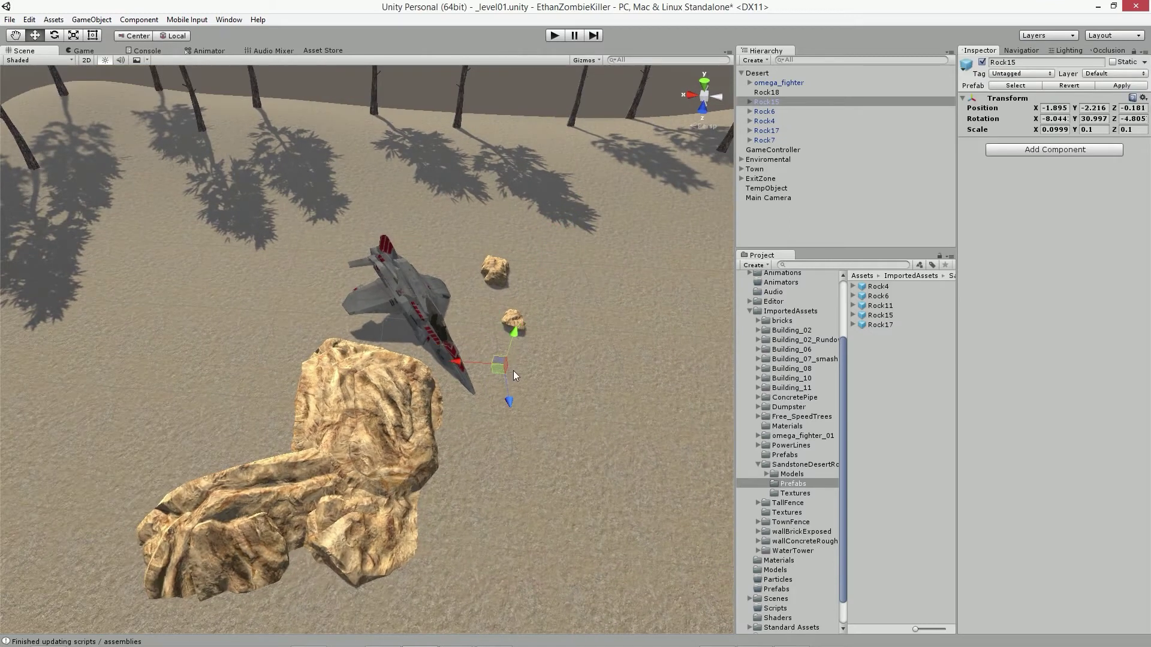
{"action": "key", "text": "ctrl+z"}
{"action": "mouse_move", "coordinate": [558, 251]}
{"action": "left_mouse_down"}
{"action": "mouse_move", "coordinate": [464, 390]}
{"action": "mouse_move", "coordinate": [482, 363]}
{"action": "mouse_move", "coordinate": [149, 424]}
{"action": "mouse_move", "coordinate": [255, 488]}
{"action": "mouse_move", "coordinate": [279, 384]}
{"action": "mouse_move", "coordinate": [147, 356]}
{"action": "mouse_move", "coordinate": [556, 429]}
{"action": "mouse_move", "coordinate": [503, 432]}
{"action": "left_mouse_up"}
{"action": "left_click", "coordinate": [313, 474]}
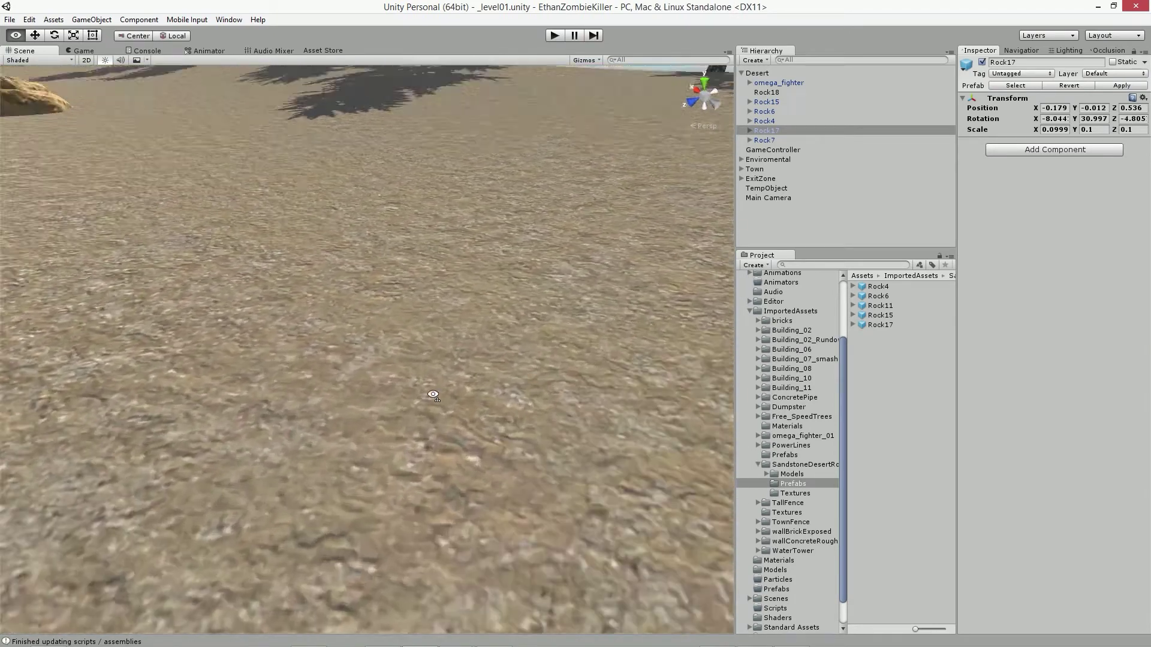
Collapse the Desert group and select the Terrain under Enviromental.
{"action": "left_click_drag", "start_coordinate": [502, 431], "coordinate": [758, 133], "text": "alt"}
{"action": "left_click", "coordinate": [741, 73]}
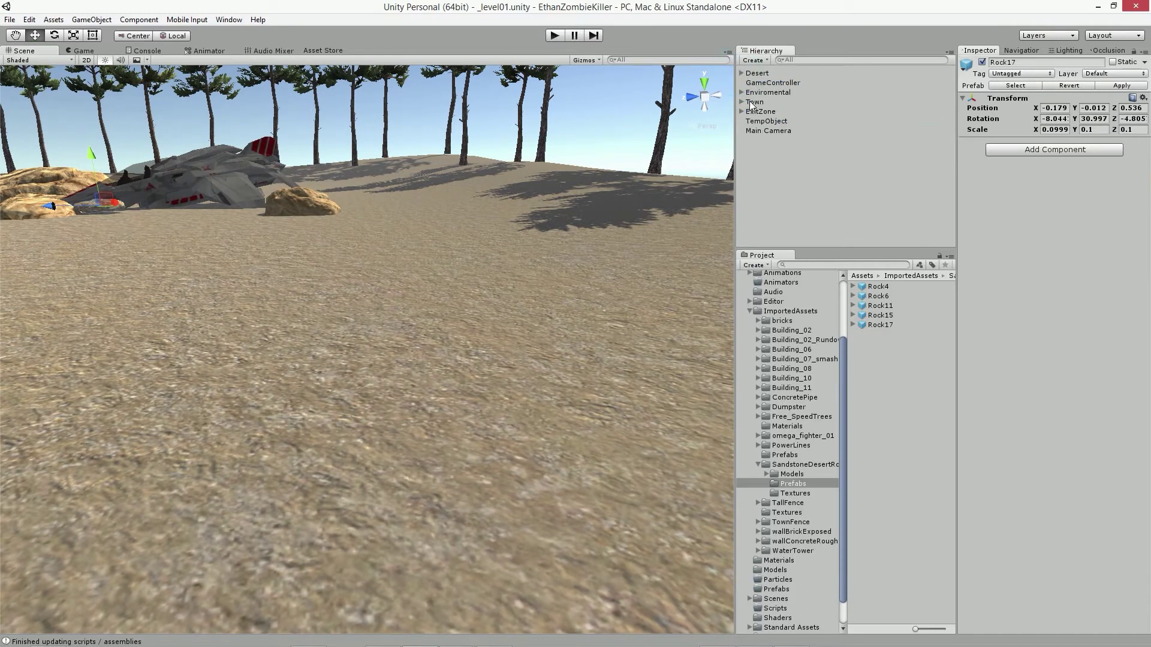
{"action": "left_click", "coordinate": [742, 92]}
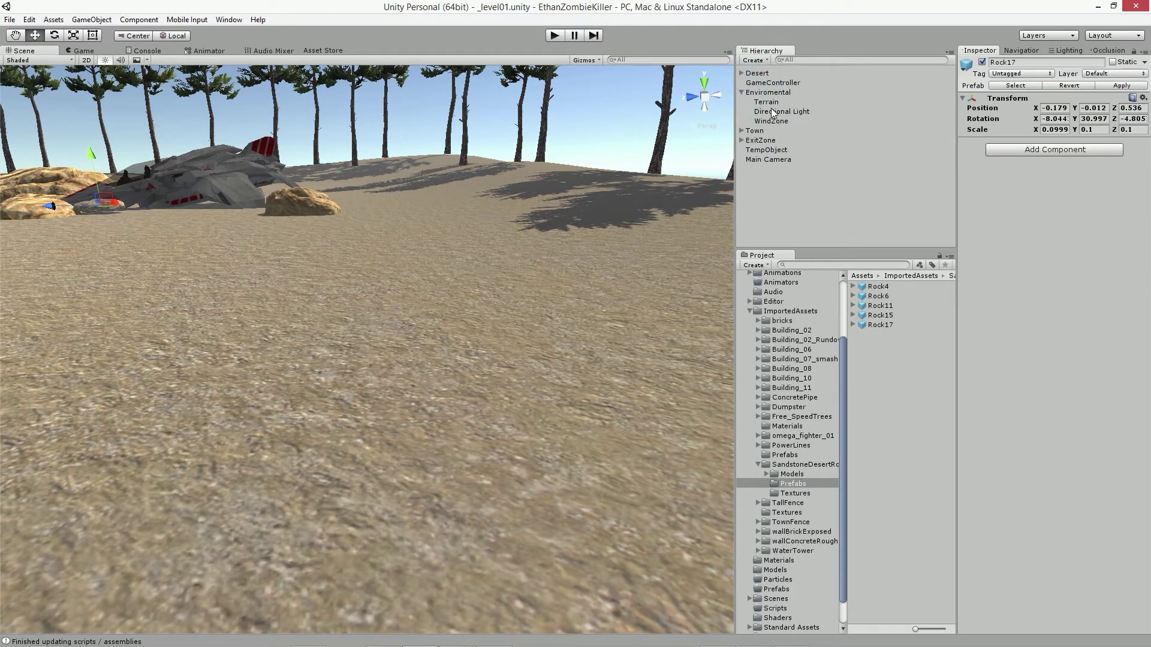
{"action": "left_click", "coordinate": [766, 101]}
Check the sand texture's normal map in Edit Terrain Texture, then switch to Paint Height.
{"action": "left_click", "coordinate": [1055, 144]}
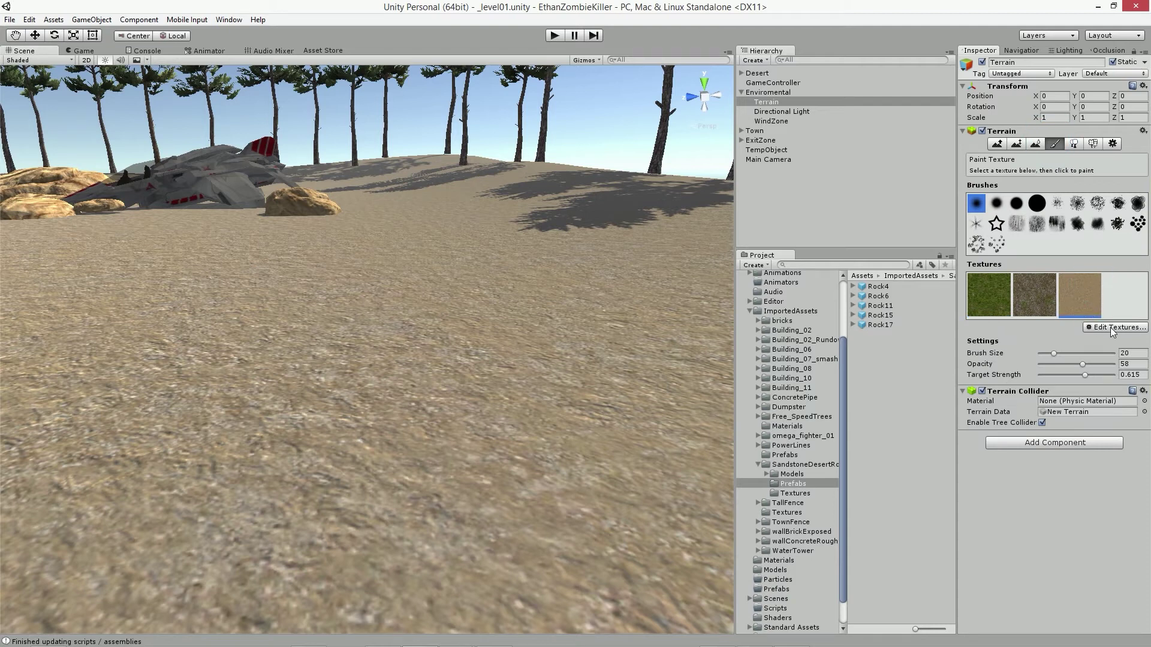
{"action": "left_click", "coordinate": [1110, 328]}
{"action": "left_click", "coordinate": [1091, 344]}
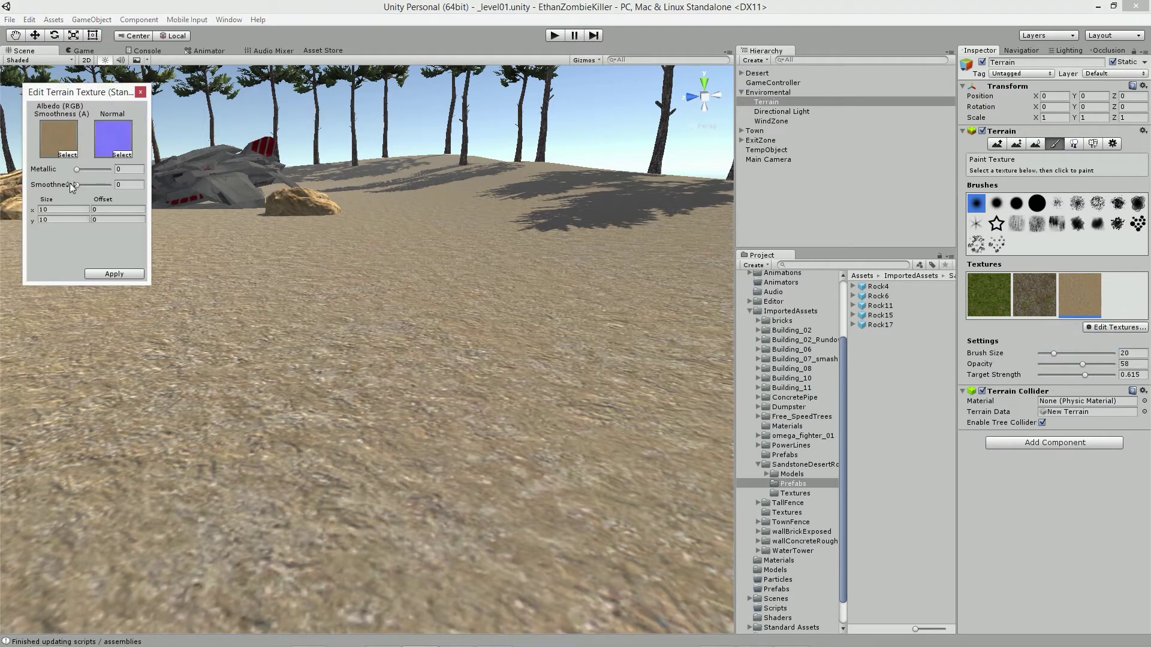
{"action": "left_click", "coordinate": [119, 139]}
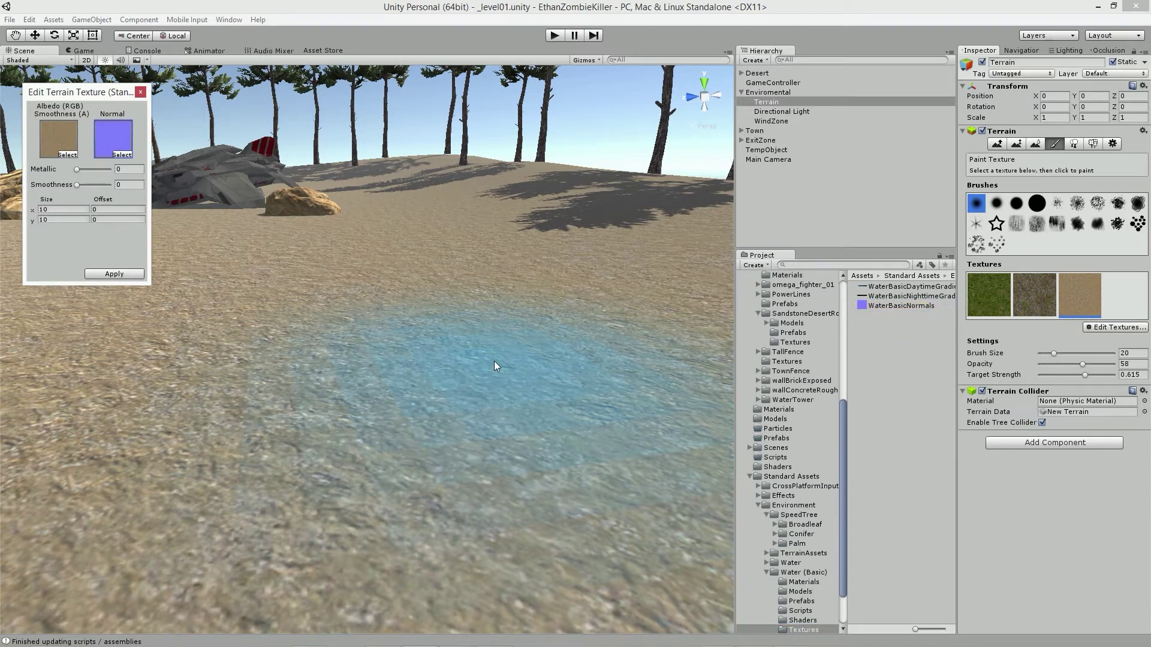
{"action": "left_click", "coordinate": [140, 91]}
{"action": "mouse_move", "coordinate": [336, 420]}
{"action": "left_mouse_down", "text": "alt"}
{"action": "mouse_move", "coordinate": [237, 427]}
{"action": "mouse_move", "coordinate": [386, 484]}
{"action": "mouse_move", "coordinate": [511, 355]}
{"action": "left_mouse_up", "text": "alt"}
{"action": "key", "text": "F2"}
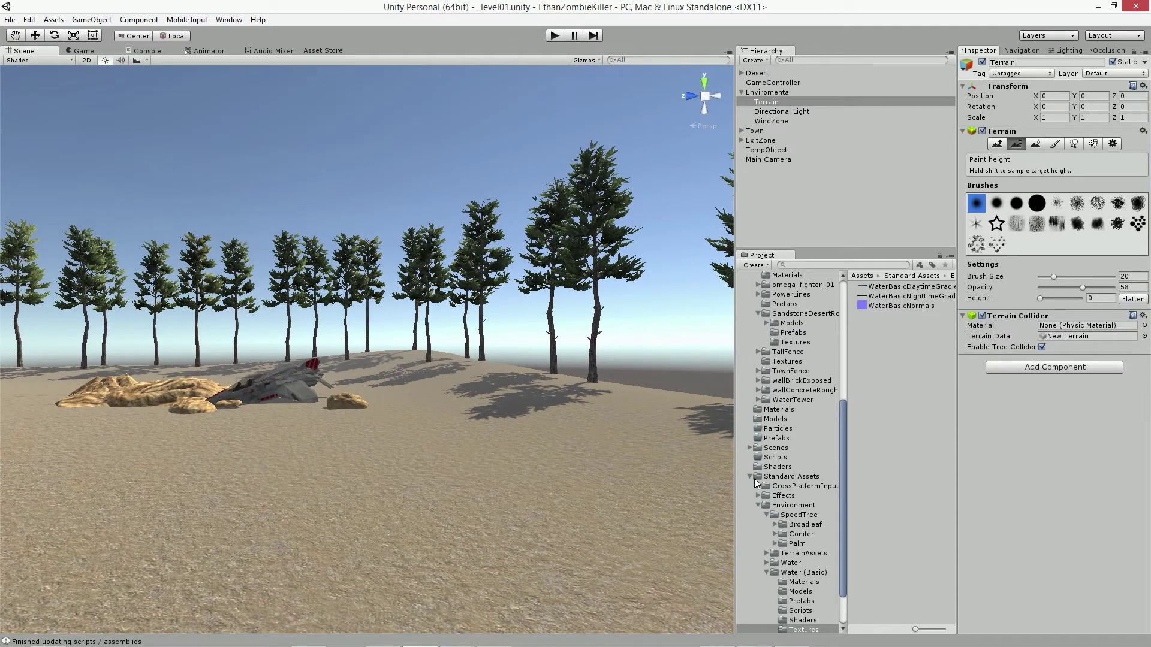
Move the Substances_Free folder into ImportedAssets.
{"action": "left_click", "coordinate": [749, 477]}
{"action": "left_click", "coordinate": [749, 283]}
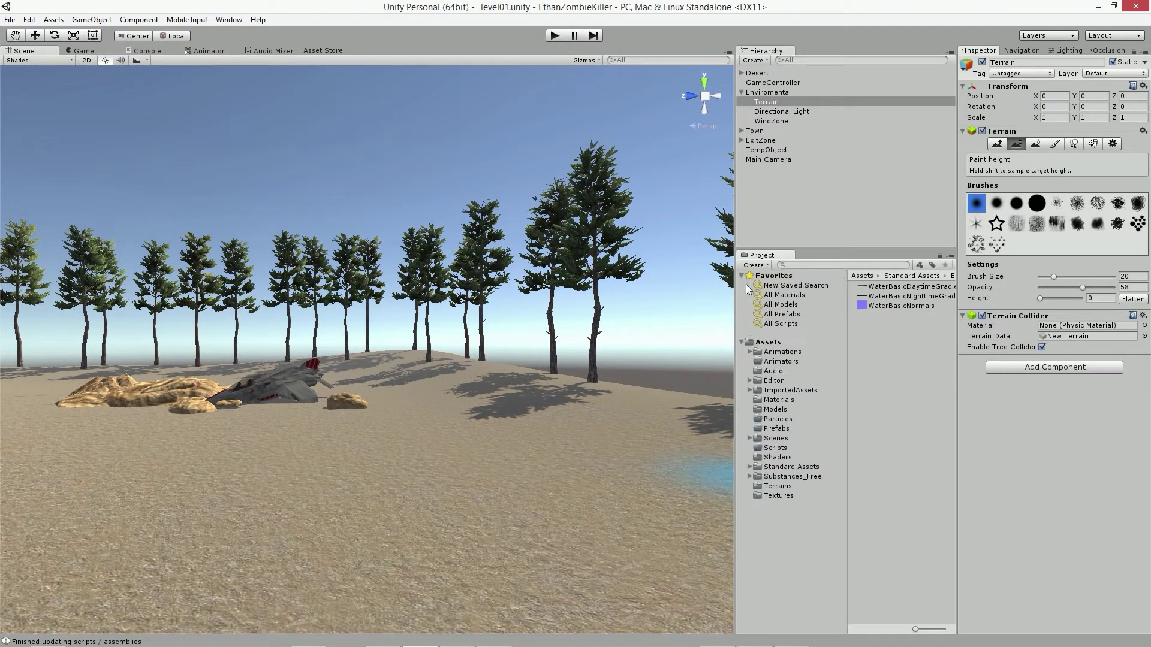
{"action": "left_click", "coordinate": [794, 478]}
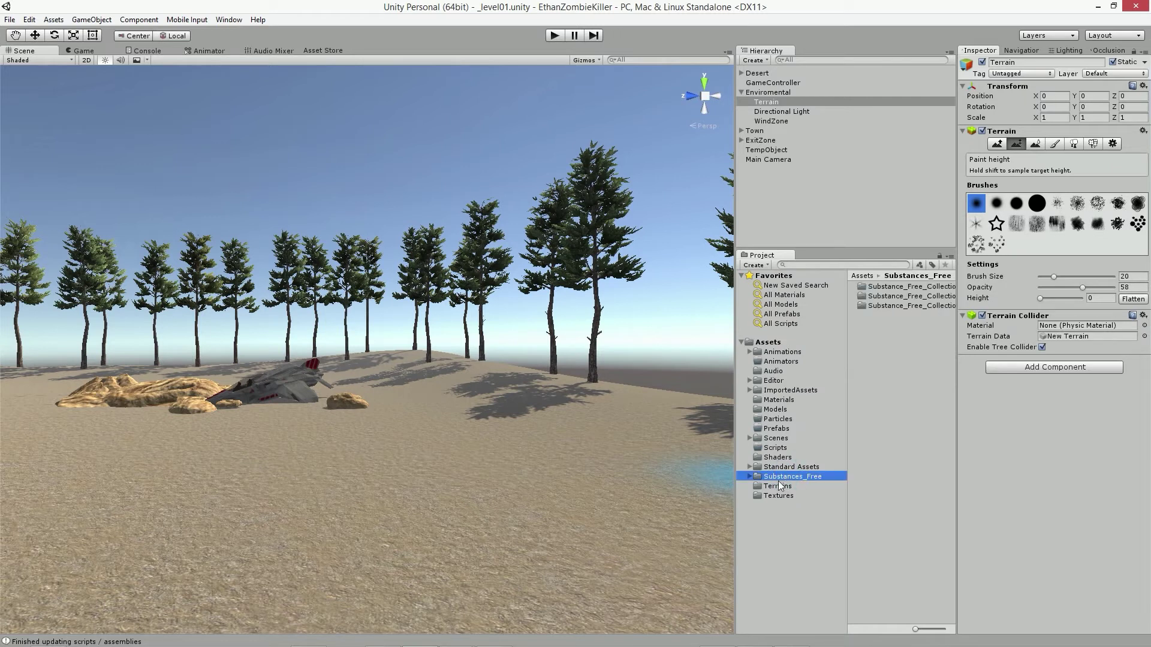
{"action": "left_click_drag", "start_coordinate": [760, 478], "coordinate": [773, 391]}
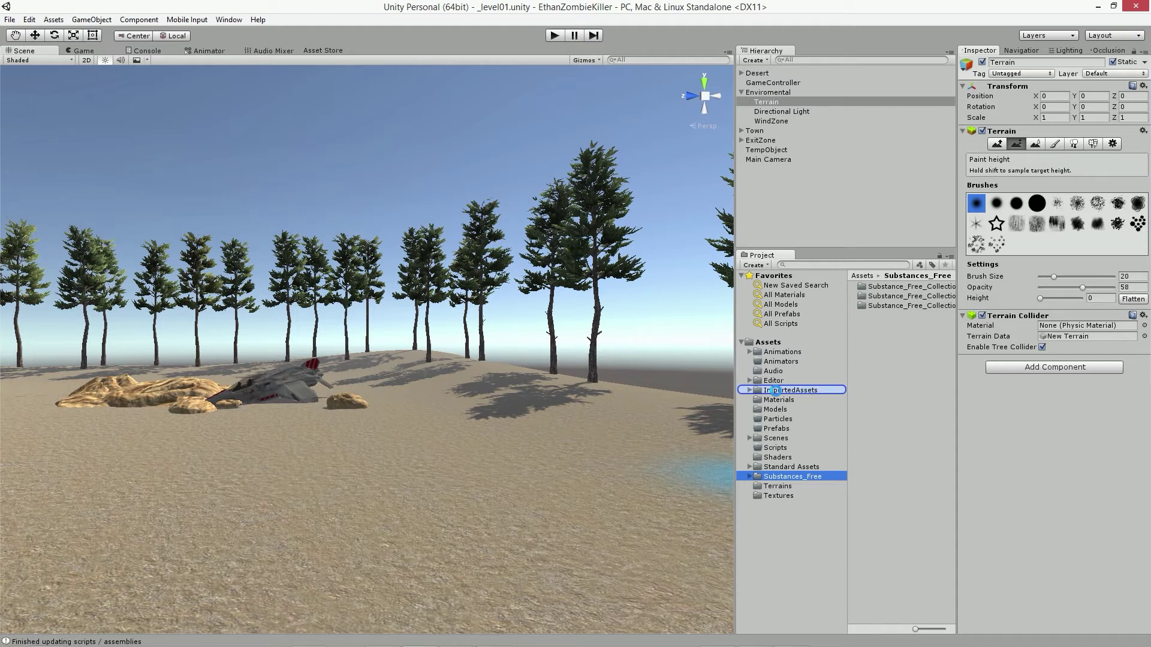
{"action": "left_click_drag", "start_coordinate": [773, 390], "coordinate": [774, 391]}
Open the third Substance_Free_Collection and preview bricks_032 through metal_floor_003 and Electric_Liquid.
{"action": "scroll", "coordinate": [845, 385], "scroll_direction": "down", "scroll_amount": 5}
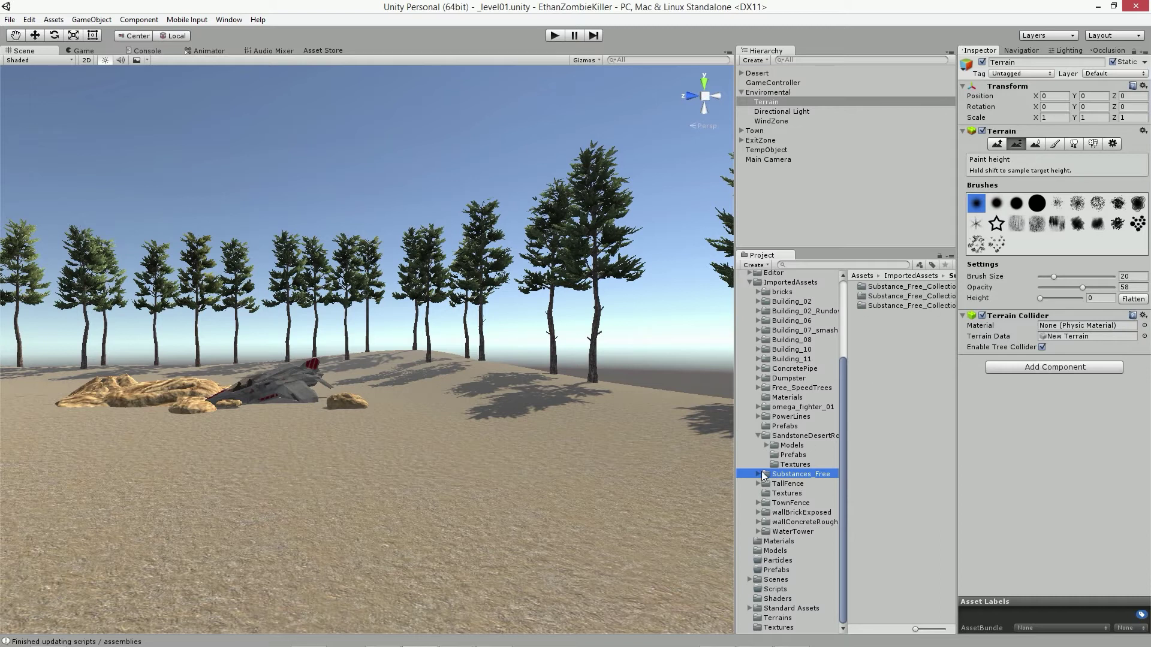
{"action": "left_click", "coordinate": [871, 305]}
{"action": "double_click", "coordinate": [870, 305]}
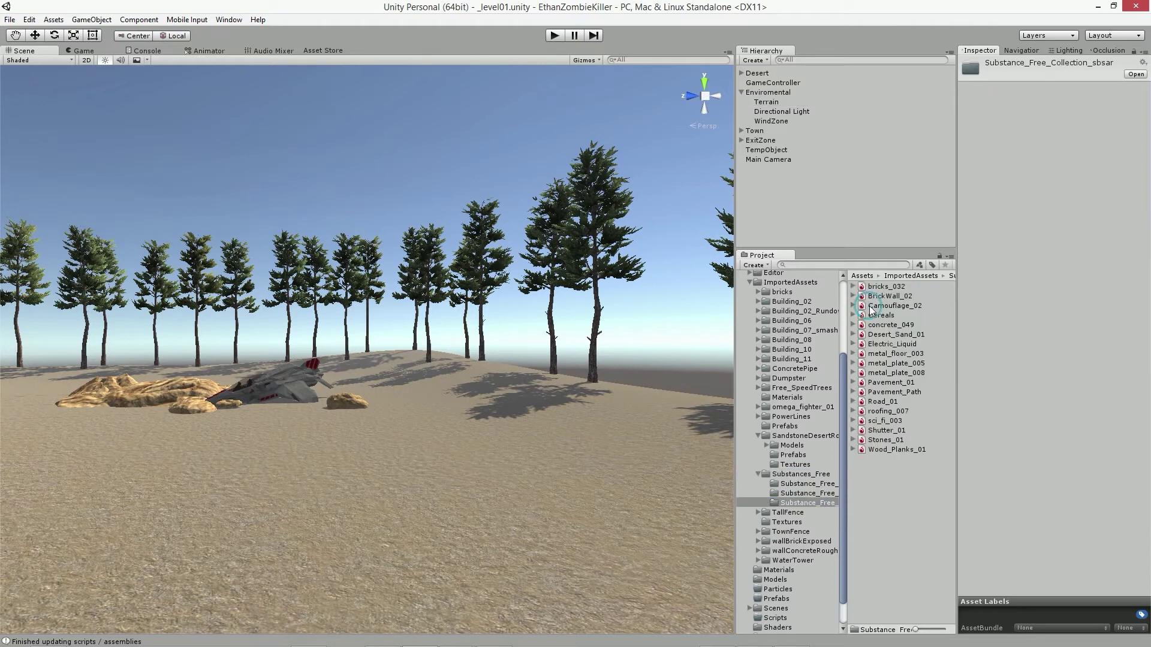
{"action": "left_click", "coordinate": [877, 288]}
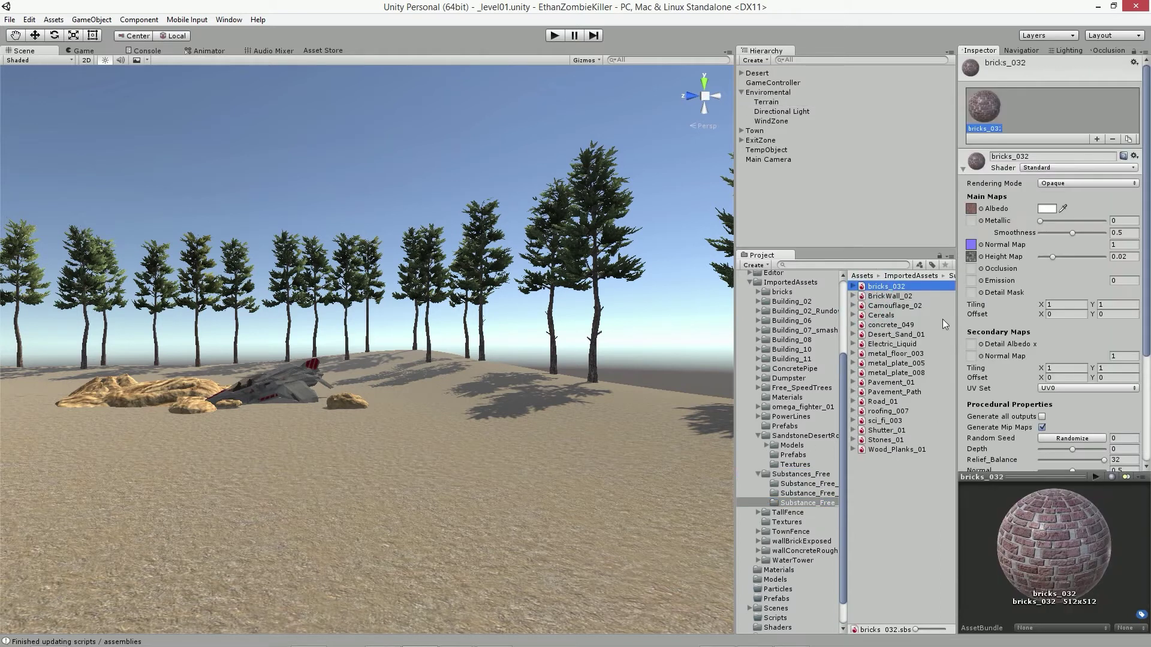
{"action": "left_click", "coordinate": [889, 296]}
{"action": "left_click", "coordinate": [882, 315]}
{"action": "left_click", "coordinate": [890, 325]}
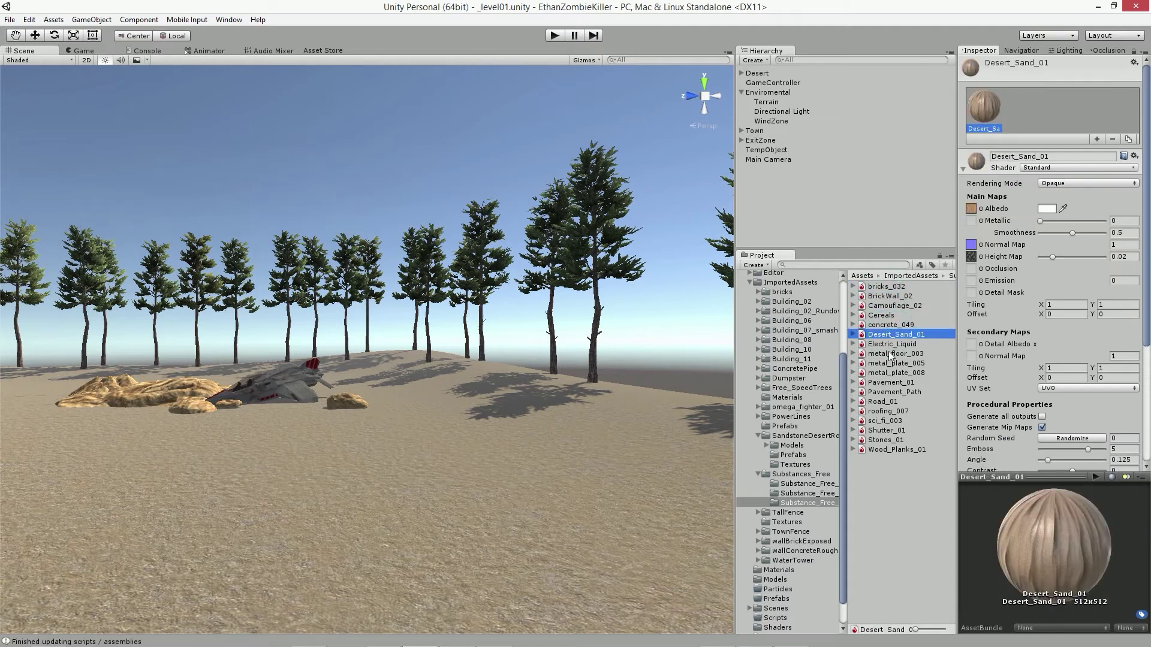
{"action": "left_click", "coordinate": [893, 353]}
{"action": "left_click", "coordinate": [894, 343]}
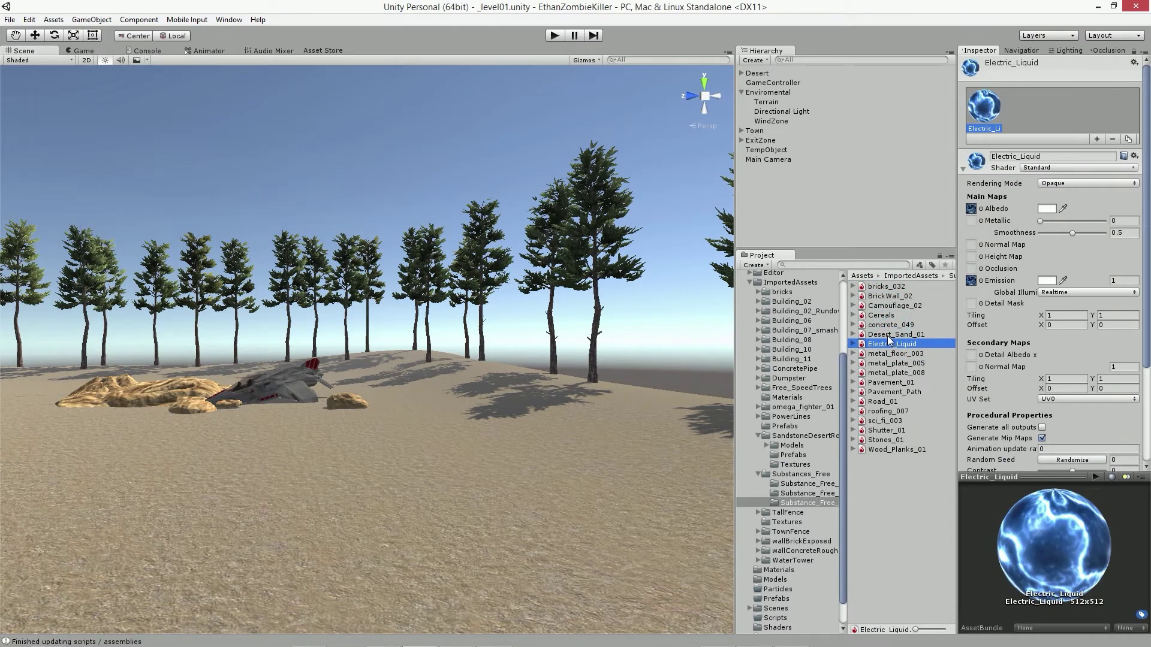
{"action": "left_click", "coordinate": [890, 353]}
{"action": "left_click", "coordinate": [890, 362]}
Preview Pavement_01, Road_01, roofing_007, Shutter_01, Stones_01, Wood_Planks_01, Camouflage_02, concrete_049 and Desert_Sand_01.
{"action": "left_click", "coordinate": [892, 383]}
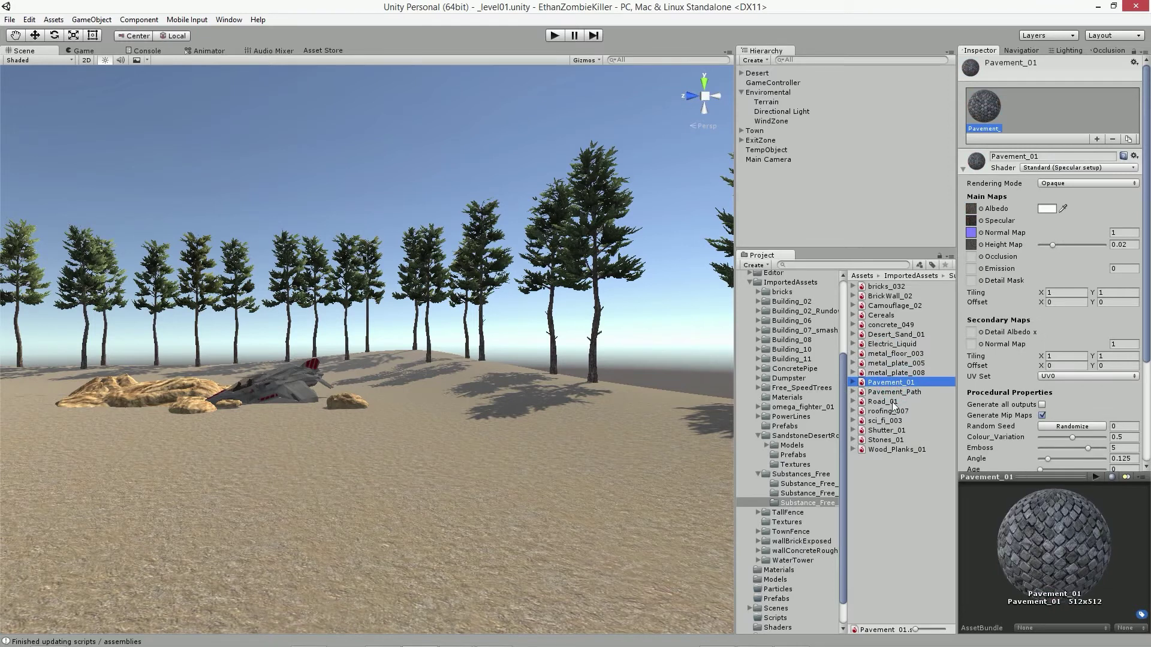
{"action": "left_click", "coordinate": [893, 392]}
{"action": "left_click", "coordinate": [884, 401]}
{"action": "left_click", "coordinate": [883, 411]}
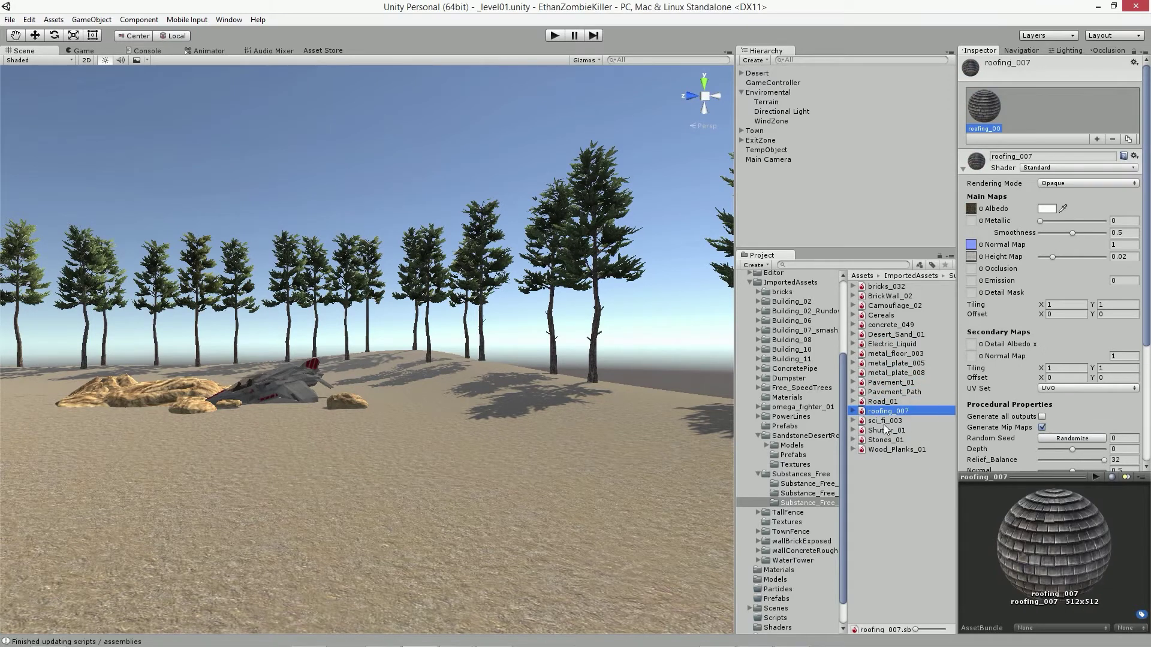
{"action": "left_click", "coordinate": [887, 430]}
{"action": "left_click", "coordinate": [885, 440]}
{"action": "left_click", "coordinate": [882, 449]}
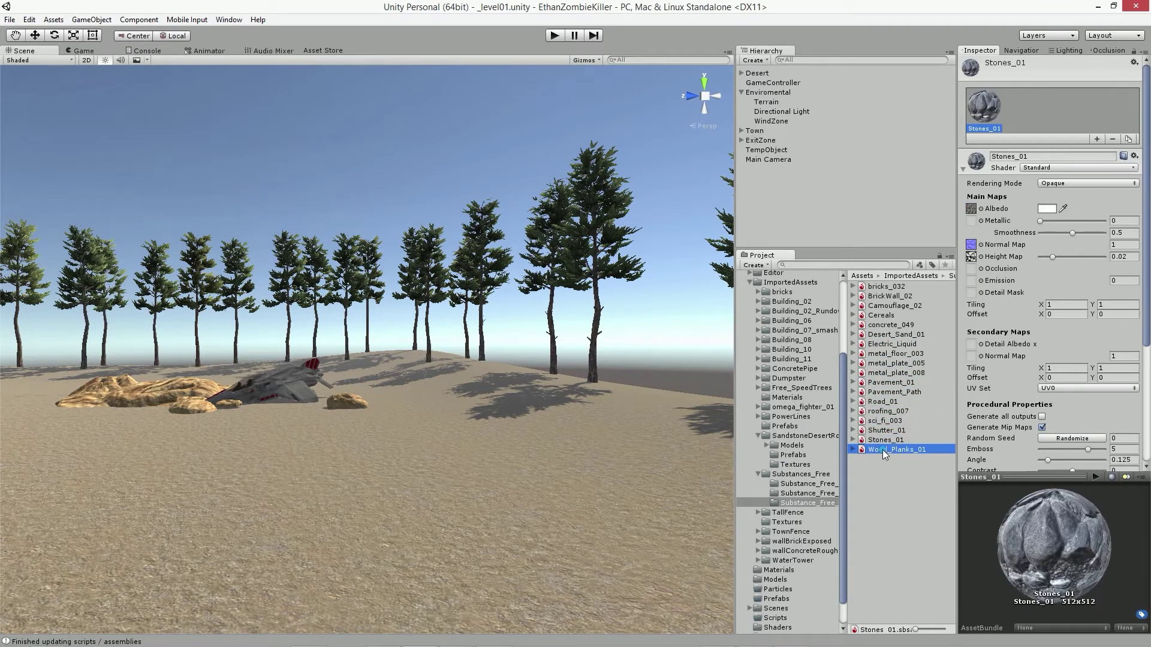
{"action": "left_click", "coordinate": [881, 441]}
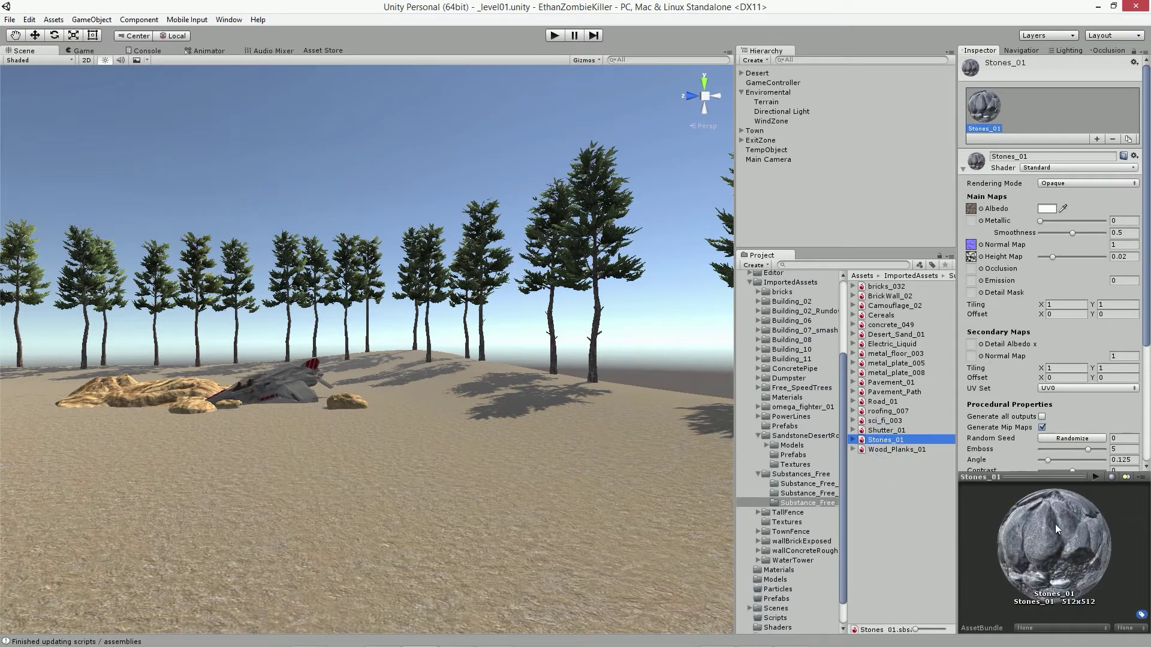
{"action": "left_click", "coordinate": [887, 306]}
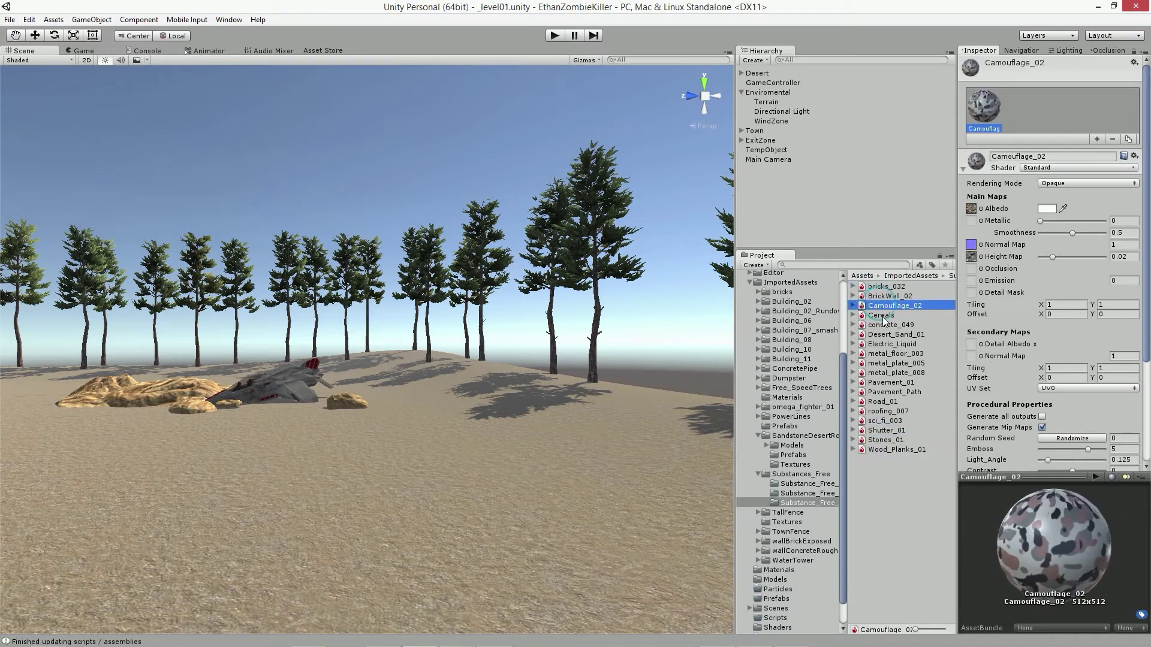
{"action": "left_click", "coordinate": [882, 296]}
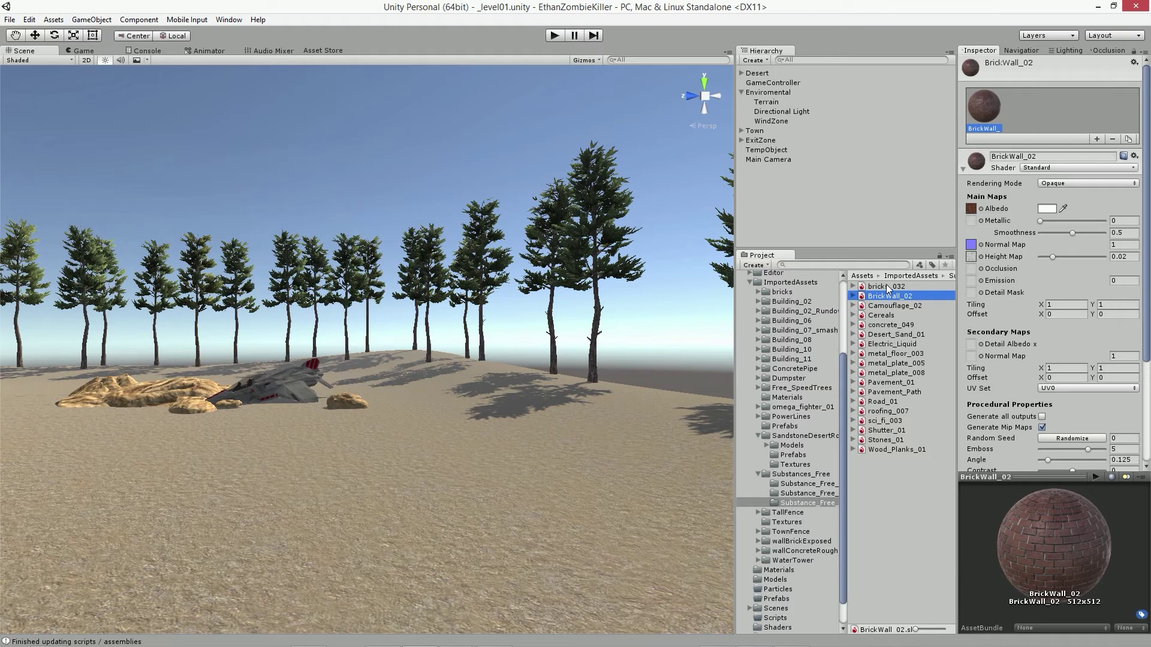
{"action": "left_click", "coordinate": [887, 286]}
{"action": "left_click", "coordinate": [887, 306]}
{"action": "left_click", "coordinate": [886, 325]}
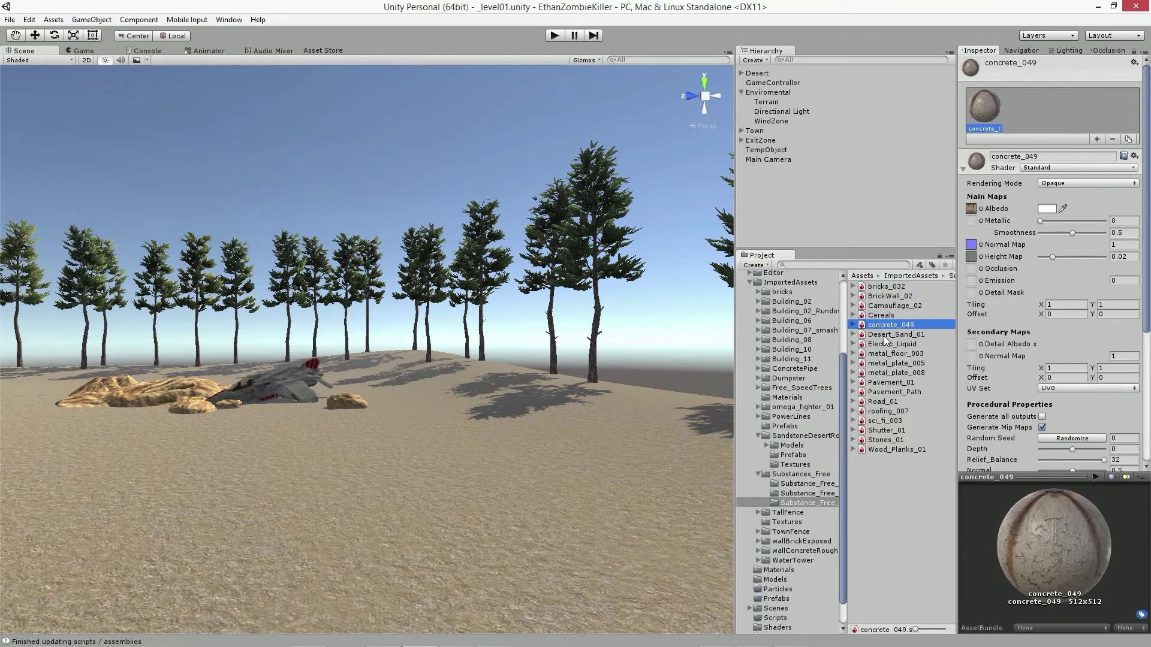
{"action": "left_click", "coordinate": [885, 336]}
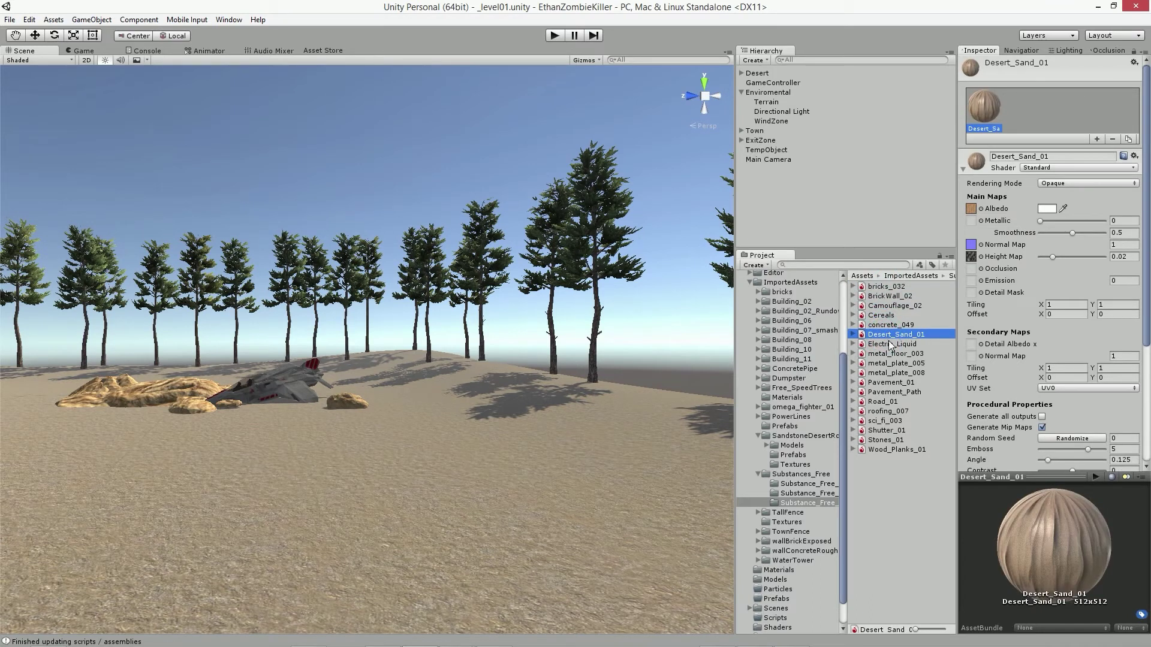
Fly the view to the large rock, try concrete_049 on it, then undo.
{"action": "right_click_drag", "start_coordinate": [596, 376], "coordinate": [584, 360]}
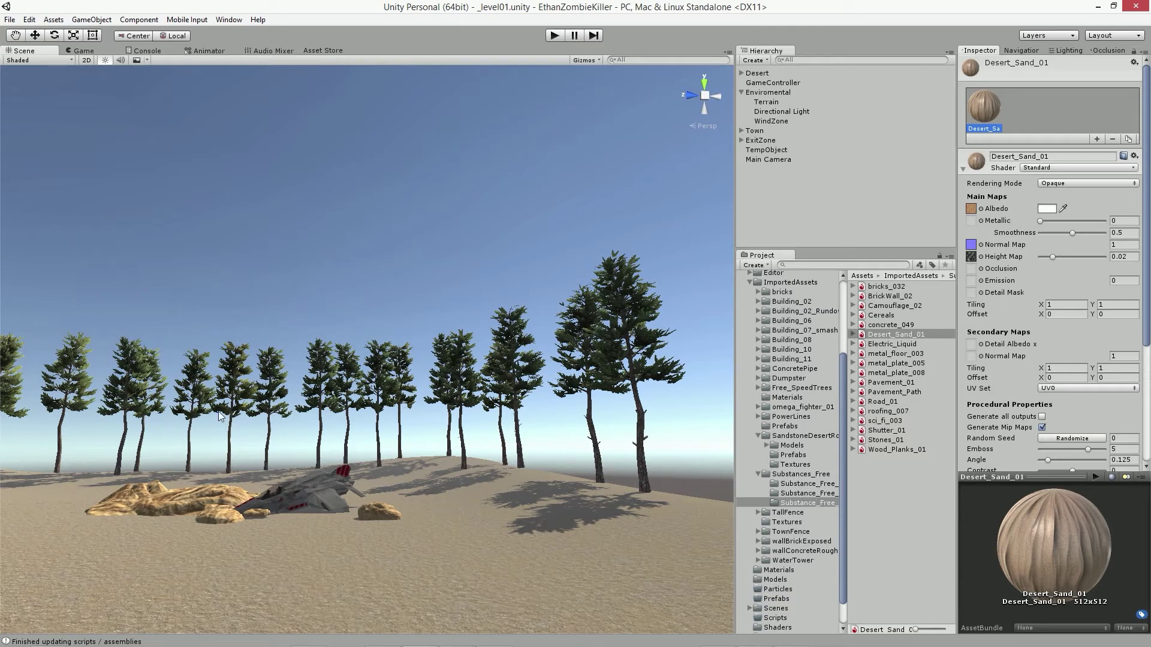
{"action": "right_click_drag", "start_coordinate": [549, 433], "coordinate": [416, 544]}
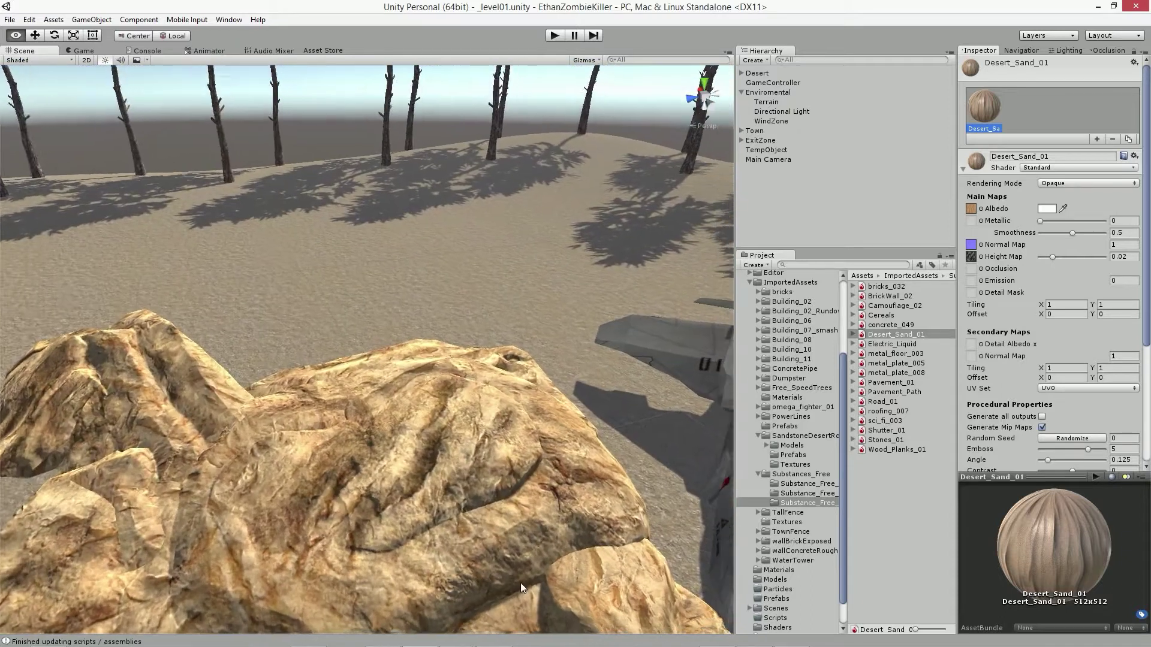
{"action": "right_click_drag", "start_coordinate": [416, 544], "coordinate": [419, 593]}
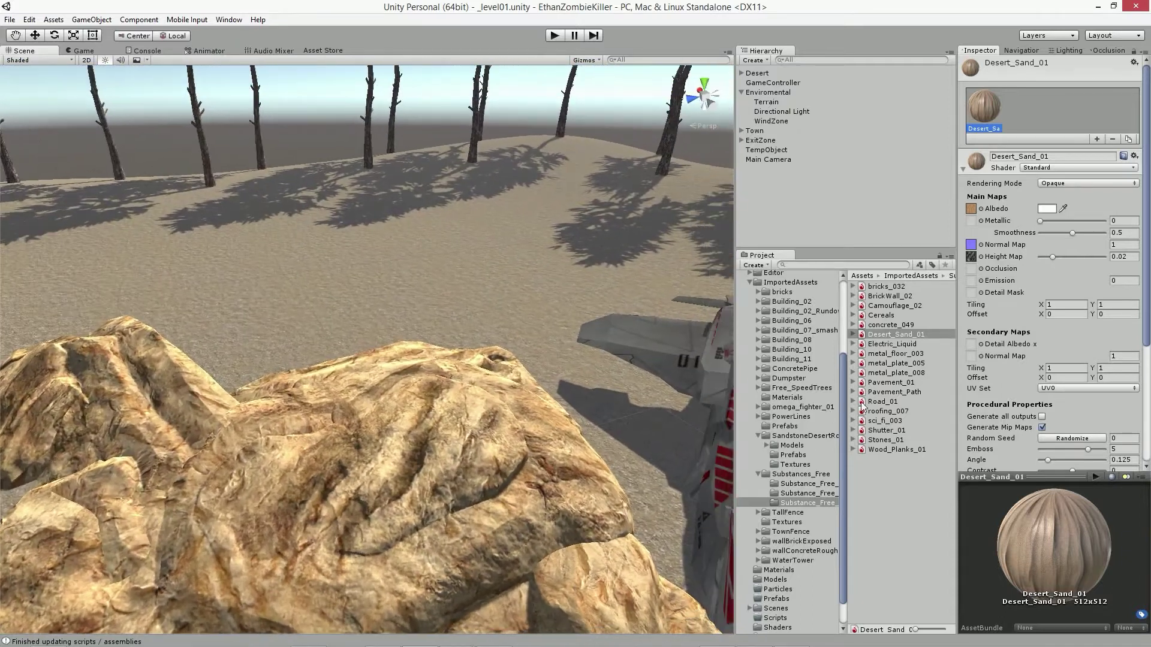
{"action": "left_click", "coordinate": [853, 326]}
{"action": "left_click_drag", "start_coordinate": [875, 334], "coordinate": [475, 459]}
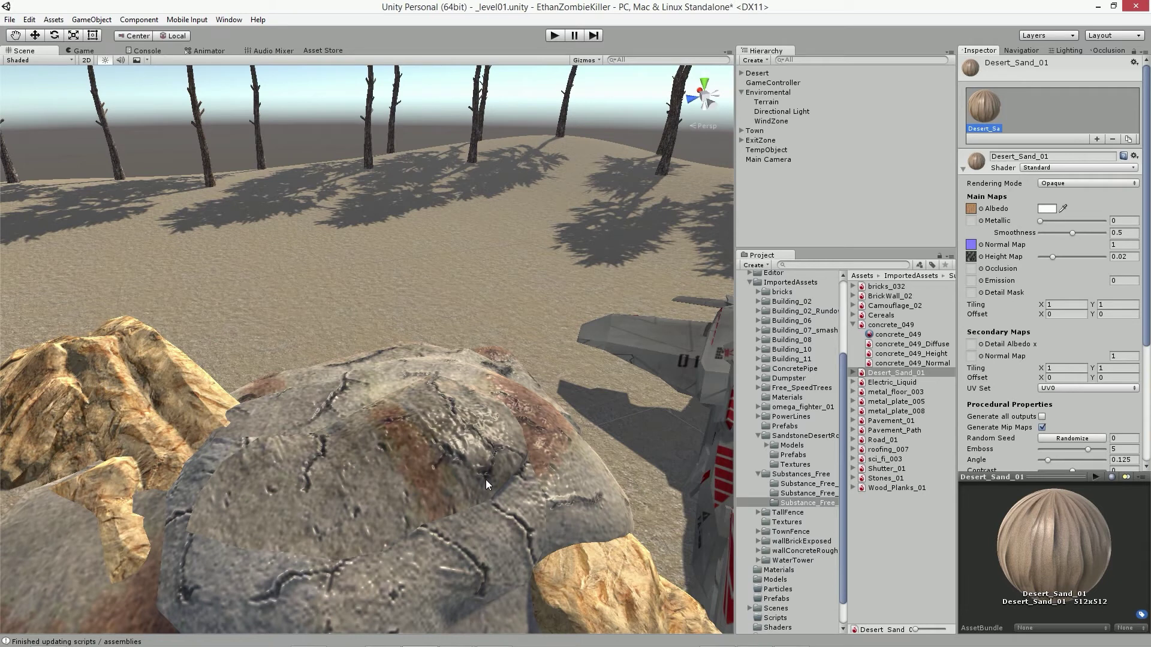
{"action": "key", "text": "ctrl+z"}
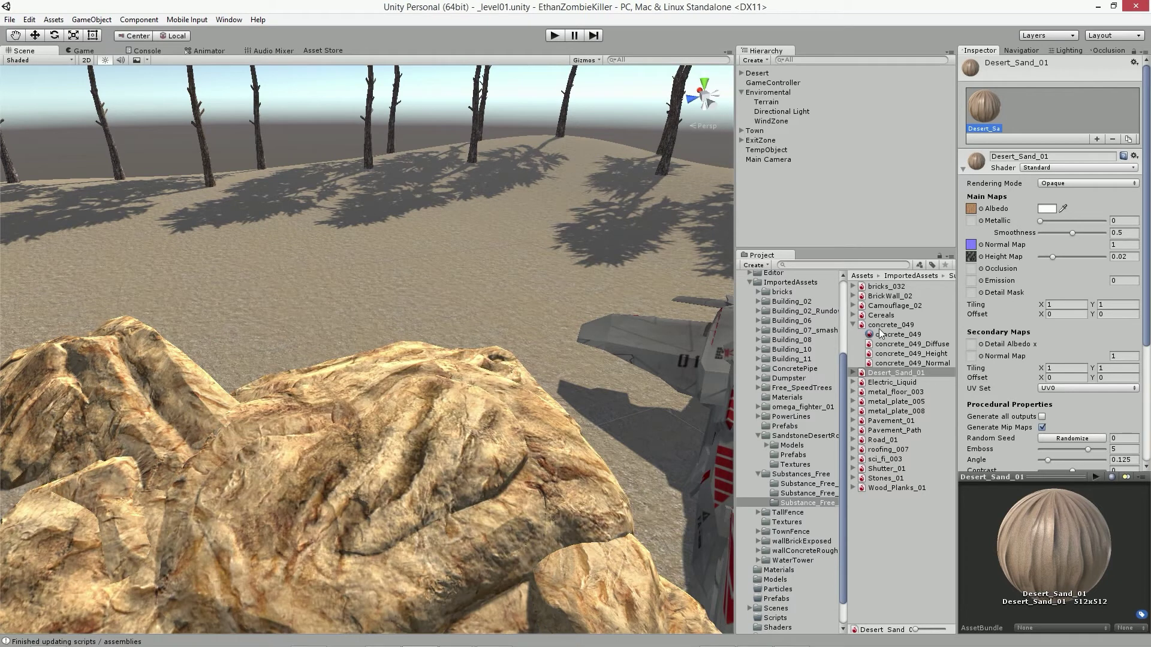
Apply the Desert_Sand_01 material to the large rock.
{"action": "left_click", "coordinate": [854, 325]}
{"action": "left_click", "coordinate": [854, 334]}
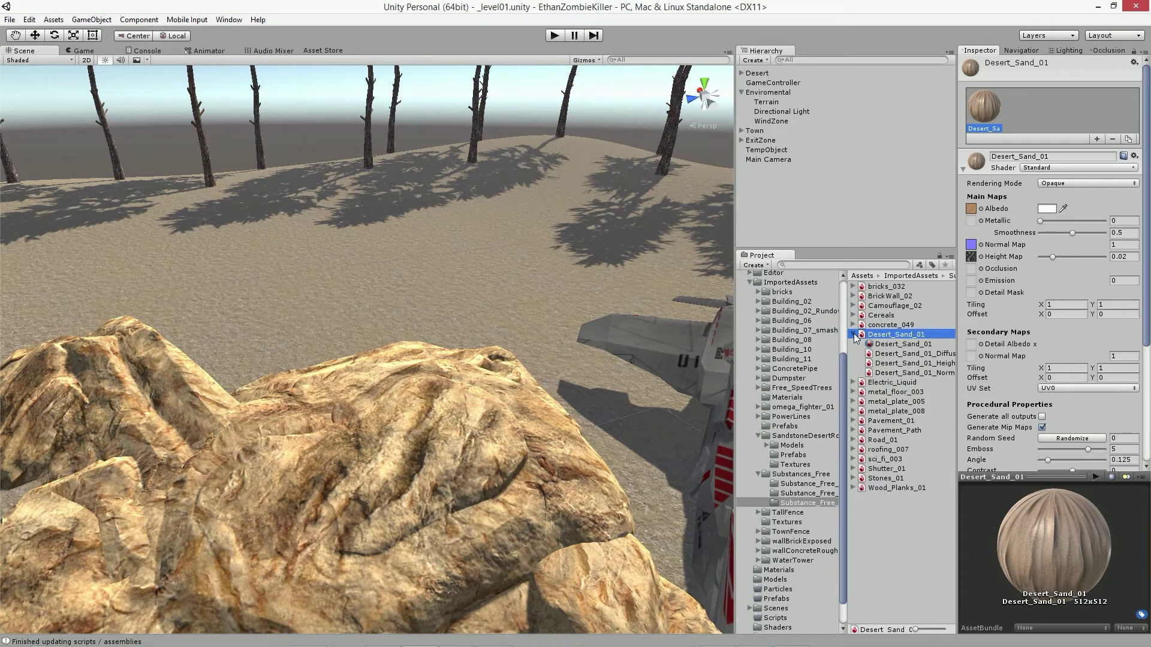
{"action": "left_click_drag", "start_coordinate": [902, 345], "coordinate": [397, 472]}
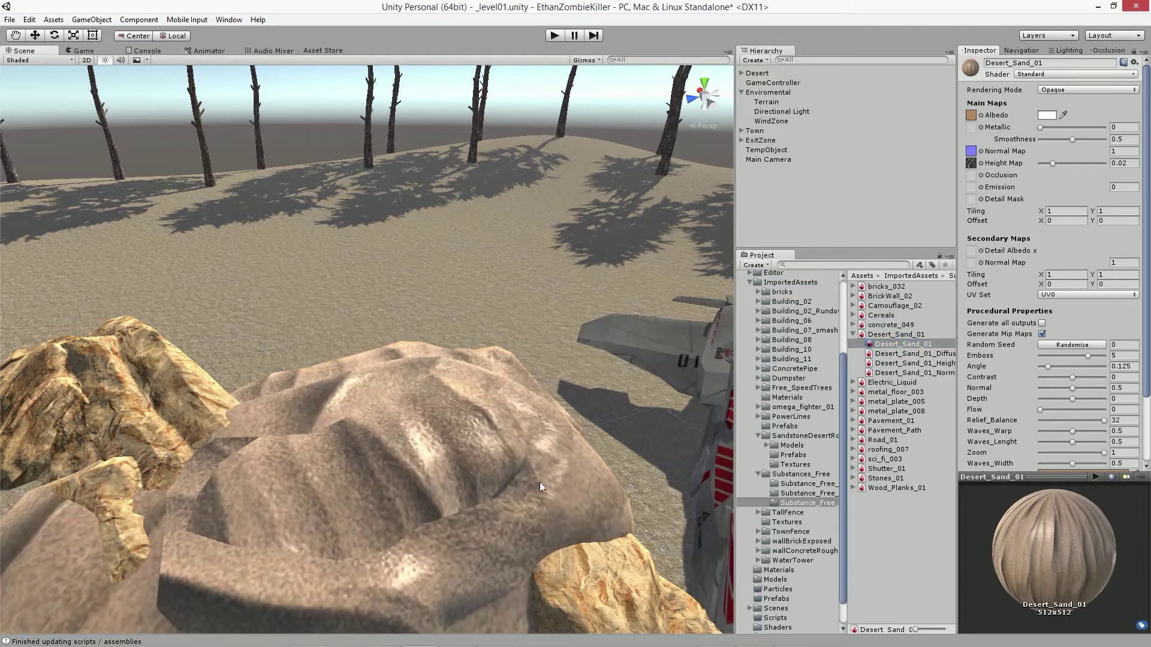
Tweak Desert_Sand_01: Emboss, Relief_Balance 12.3, Waves_Warp 0.234, Waves_Lenght 0.285, Zoom 0.234, Waves_Width 0.196.
{"action": "left_click_drag", "start_coordinate": [540, 488], "coordinate": [537, 511], "text": "alt"}
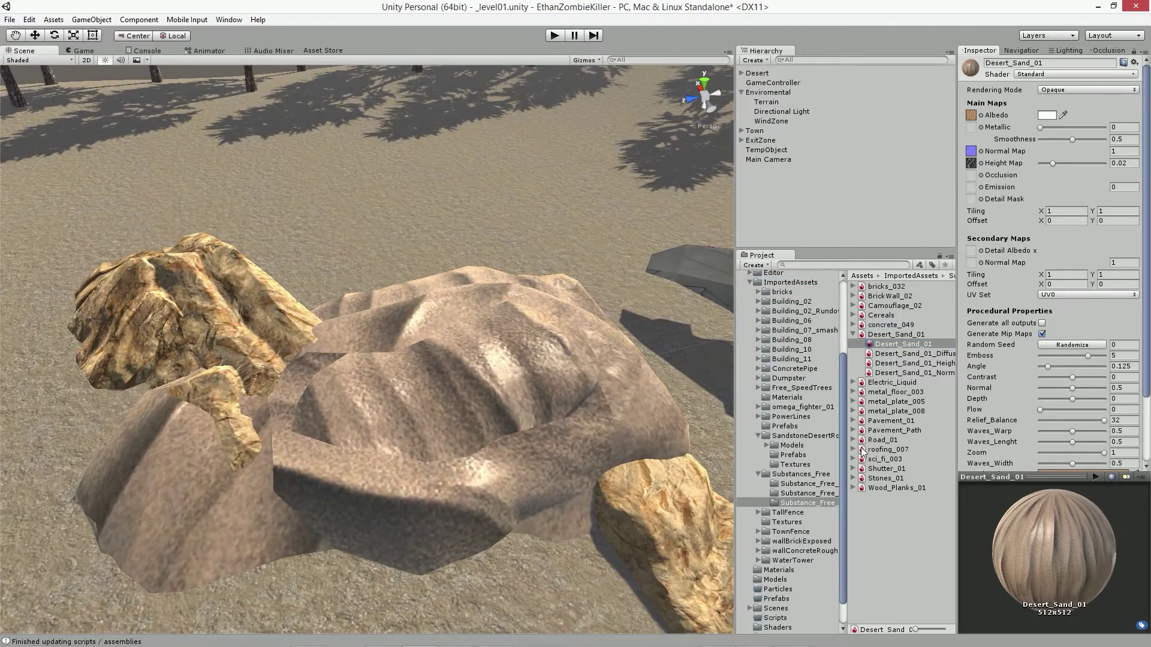
{"action": "scroll", "coordinate": [1064, 306], "scroll_direction": "down", "scroll_amount": 3}
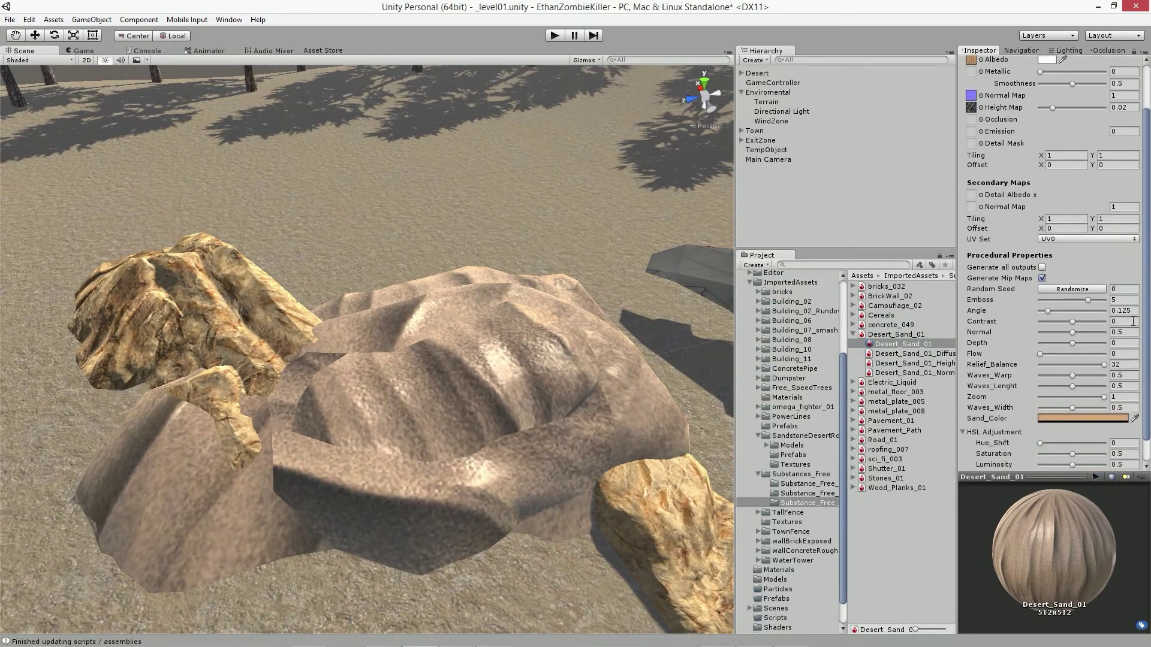
{"action": "scroll", "coordinate": [1103, 258], "scroll_direction": "down", "scroll_amount": 2}
{"action": "mouse_move", "coordinate": [1089, 274]}
{"action": "left_mouse_down"}
{"action": "mouse_move", "coordinate": [1036, 275]}
{"action": "mouse_move", "coordinate": [1088, 274]}
{"action": "mouse_move", "coordinate": [1054, 285]}
{"action": "mouse_move", "coordinate": [1091, 305]}
{"action": "mouse_move", "coordinate": [1043, 317]}
{"action": "mouse_move", "coordinate": [1081, 326]}
{"action": "left_mouse_up"}
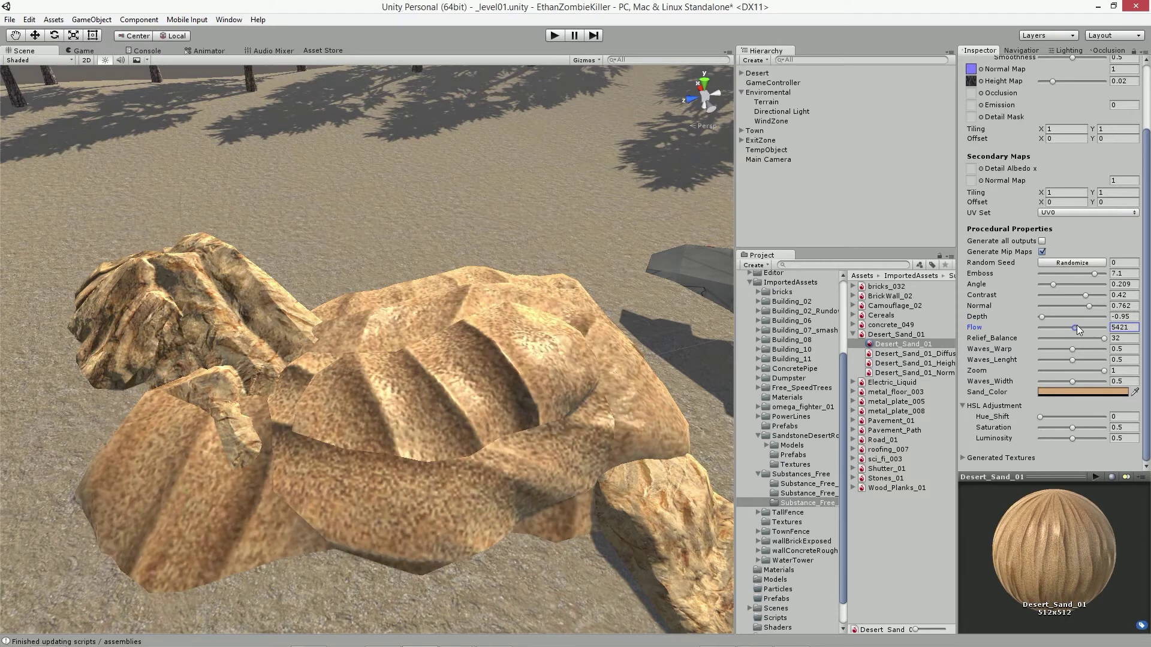
{"action": "left_click_drag", "start_coordinate": [1103, 338], "coordinate": [1064, 337]}
{"action": "left_click", "coordinate": [1055, 349]}
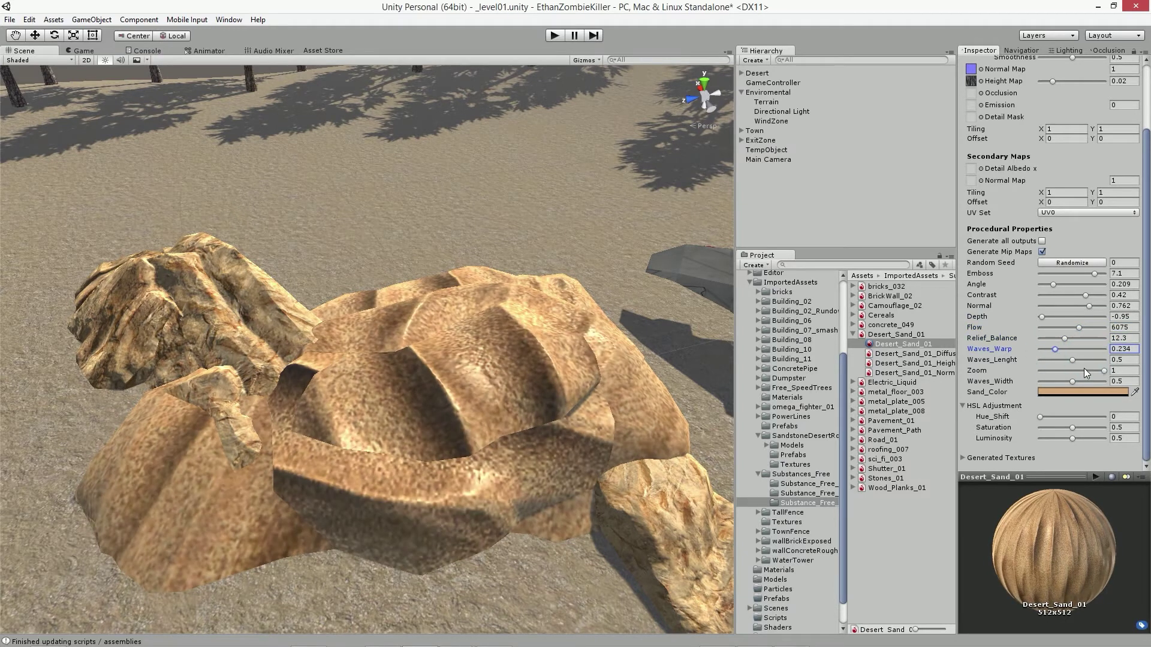
{"action": "left_click", "coordinate": [1058, 361]}
{"action": "left_click", "coordinate": [1055, 371]}
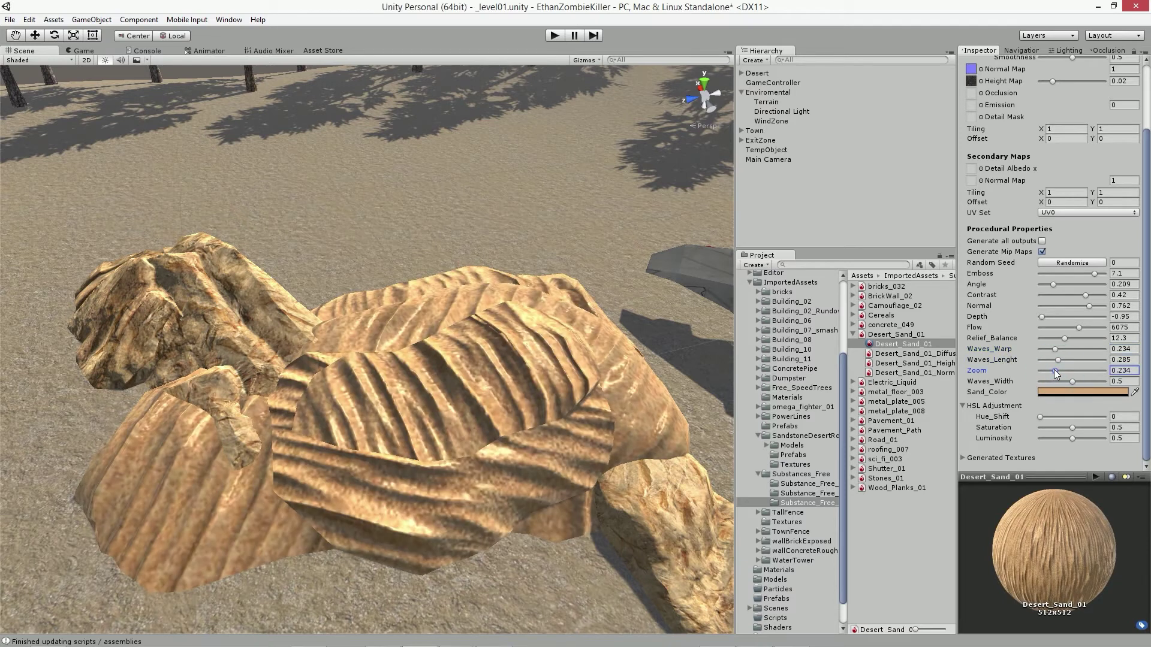
{"action": "left_click", "coordinate": [1052, 382]}
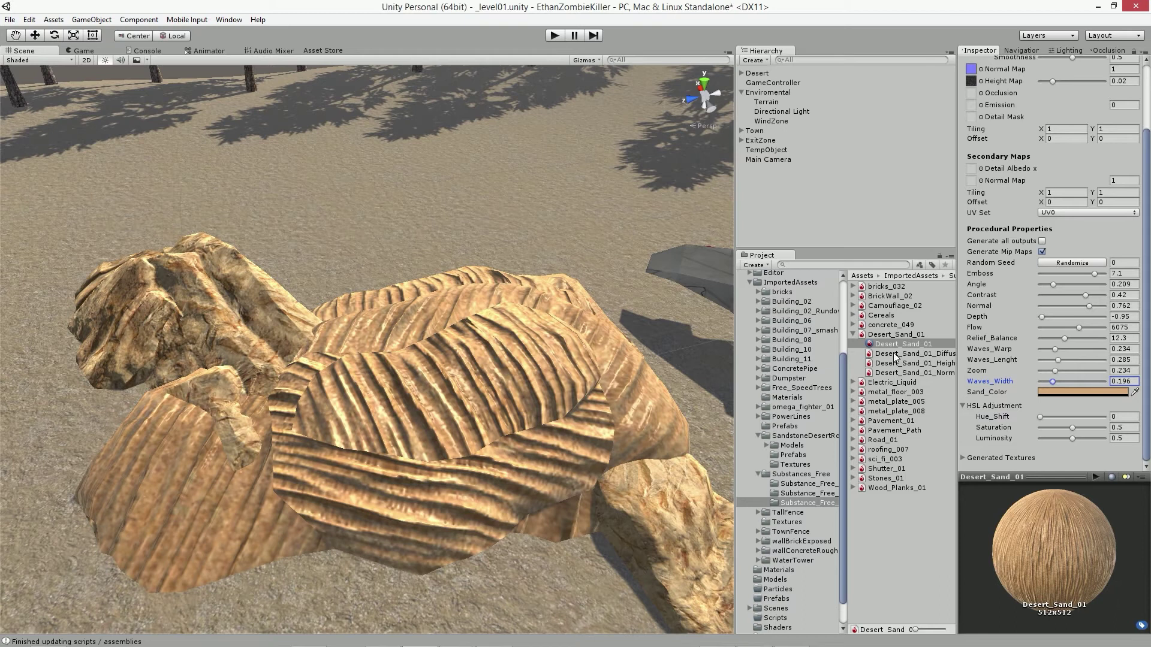
Undo all the procedural sand tweaks to restore the default settings.
{"action": "key", "text": "ctrl+z"}
{"action": "key", "text": "ctrl+z"}
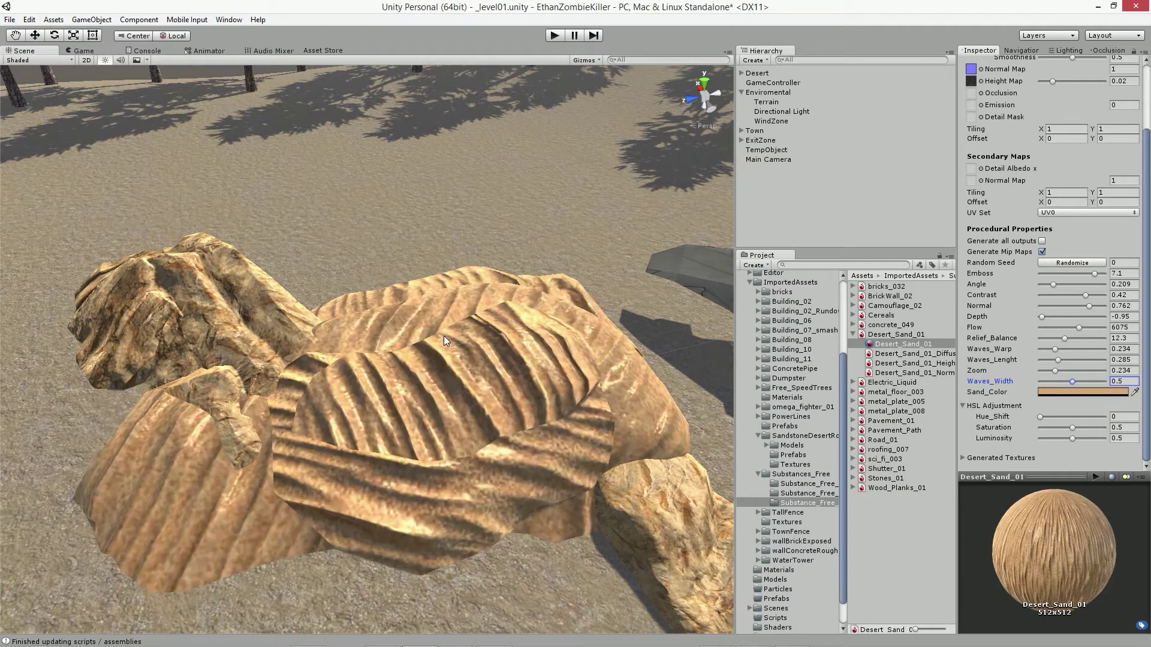
{"action": "key", "text": "ctrl+z"}
{"action": "key", "text": "ctrl+z"}
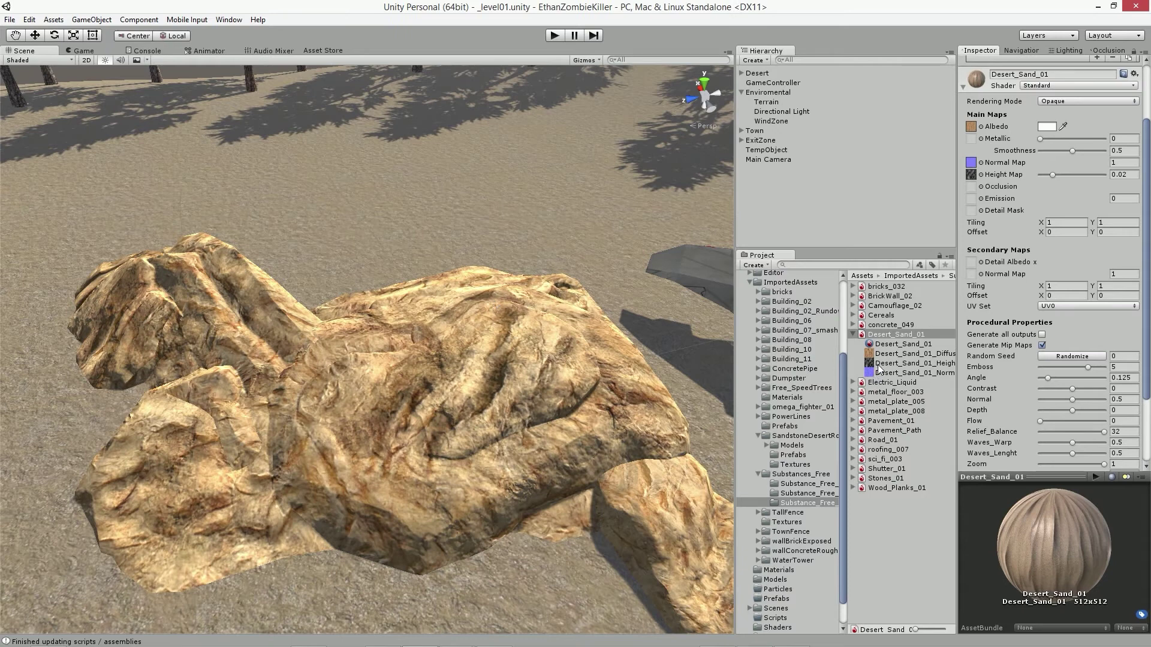
{"action": "scroll", "coordinate": [523, 345], "scroll_direction": "down", "scroll_amount": 10}
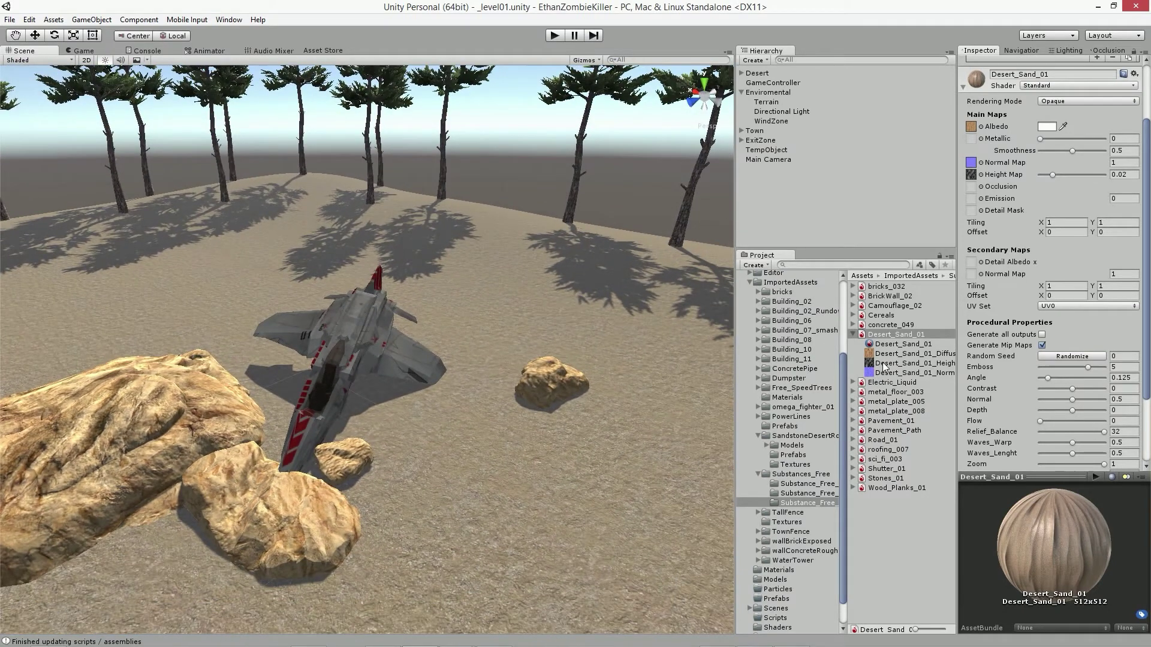
Inspect Desert_Sand_01's diffuse texture and normal map, then fly back to a level desert view.
{"action": "left_click", "coordinate": [885, 353]}
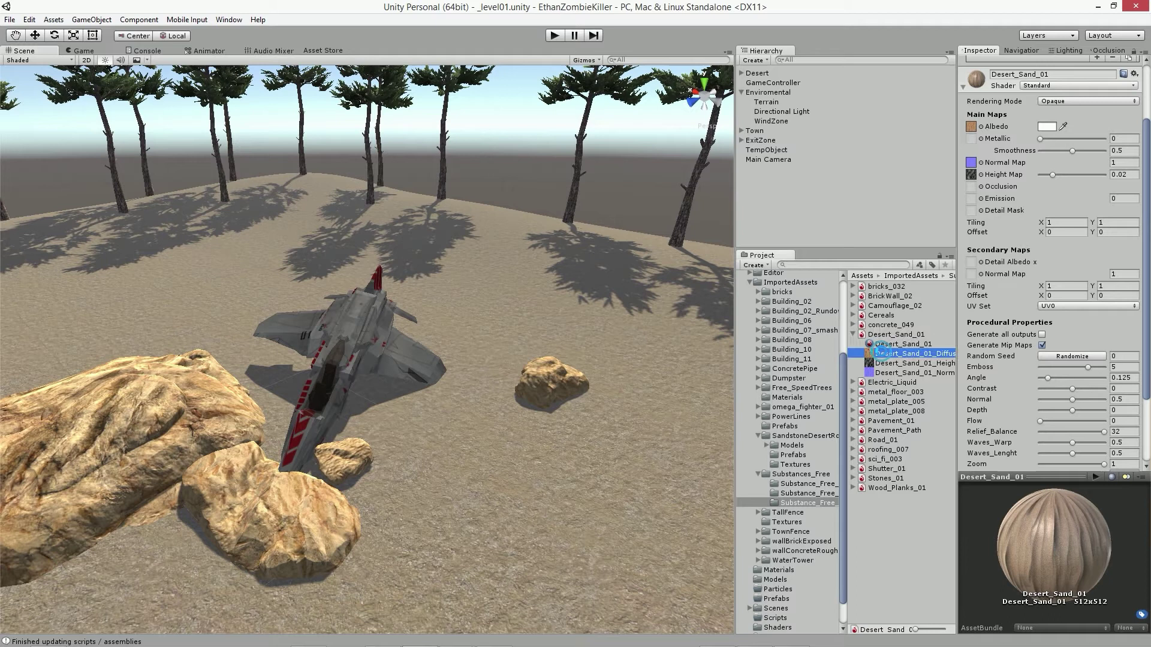
{"action": "left_click", "coordinate": [880, 372]}
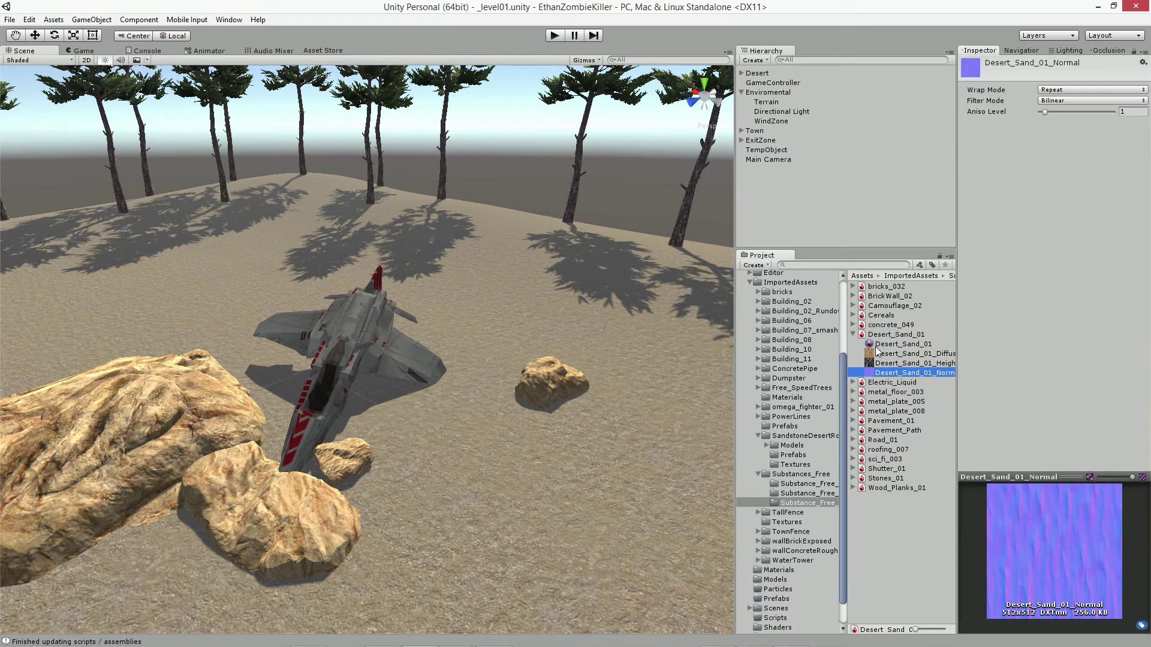
{"action": "left_click", "coordinate": [874, 347]}
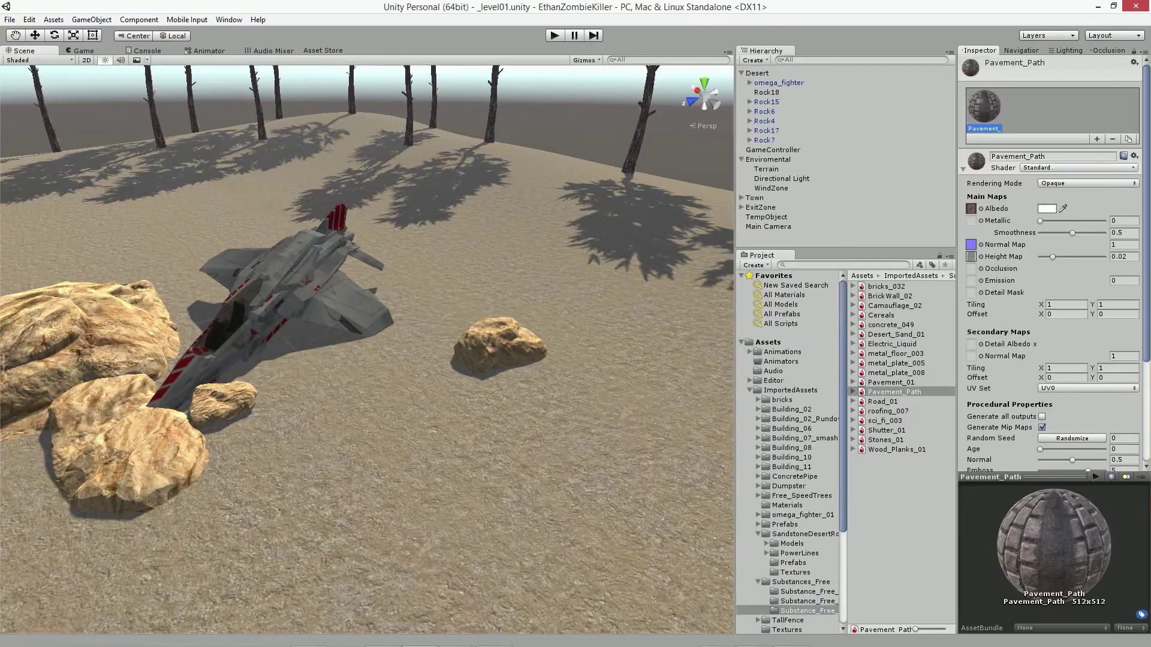
{"action": "mouse_move", "coordinate": [451, 385]}
{"action": "right_mouse_down"}
{"action": "mouse_move", "coordinate": [1015, 230]}
{"action": "mouse_move", "coordinate": [395, 353]}
{"action": "right_mouse_up"}
{"action": "key", "text": "w"}
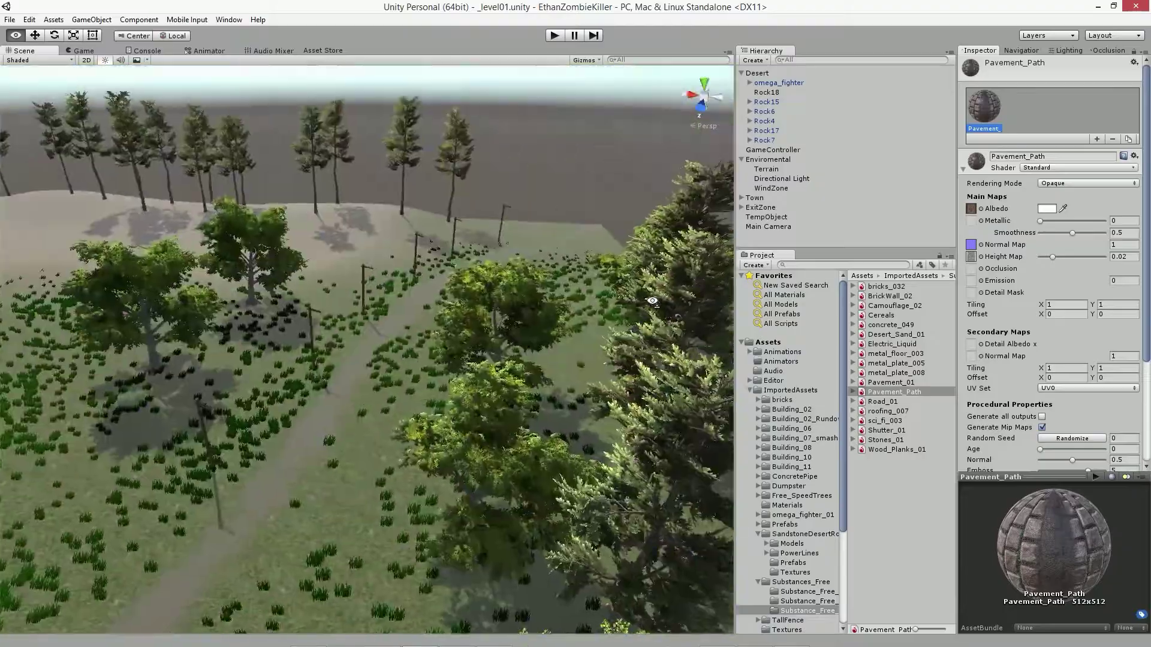
{"action": "mouse_move", "coordinate": [652, 300]}
{"action": "right_mouse_down"}
{"action": "mouse_move", "coordinate": [451, 249]}
{"action": "mouse_move", "coordinate": [414, 269]}
{"action": "right_mouse_up"}
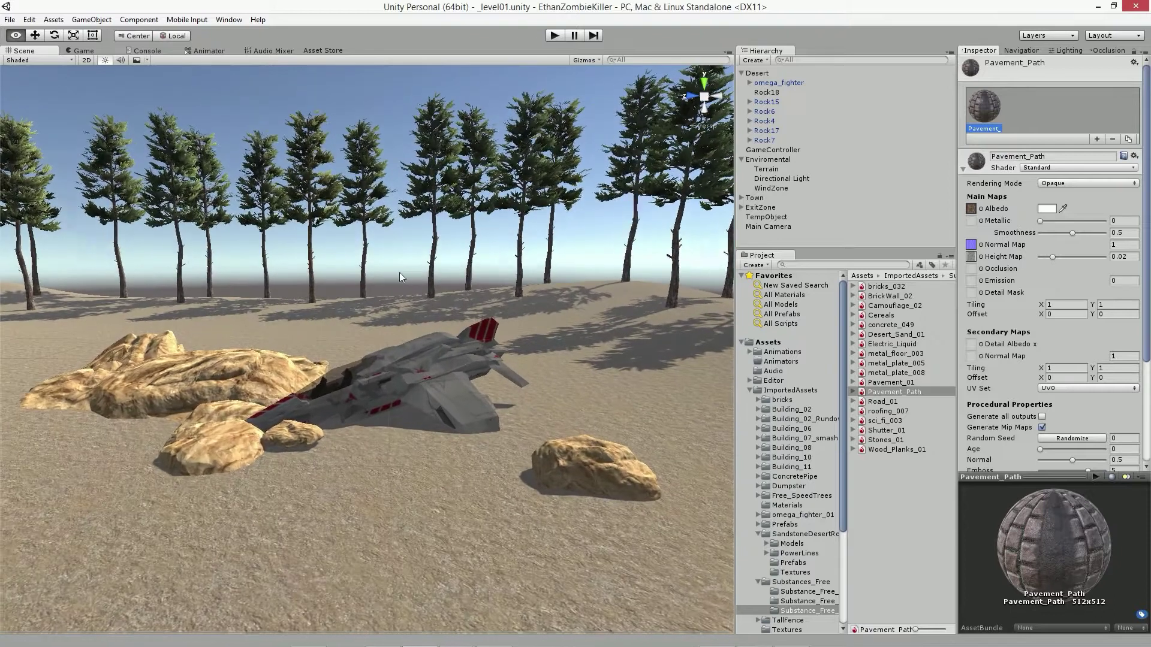
Collapse the Desert and Enviromental groups in the Hierarchy and open the Create menu.
{"action": "left_click", "coordinate": [749, 198]}
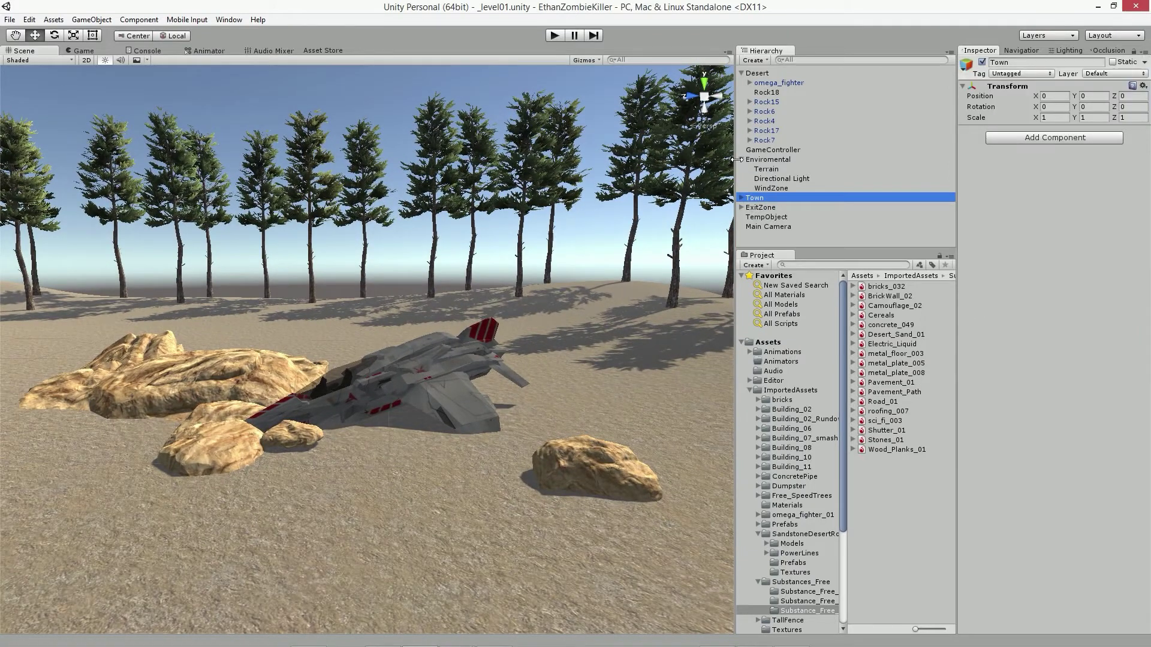
{"action": "left_click", "coordinate": [741, 151]}
{"action": "left_click", "coordinate": [742, 73]}
{"action": "left_click", "coordinate": [741, 92]}
{"action": "left_click", "coordinate": [761, 121]}
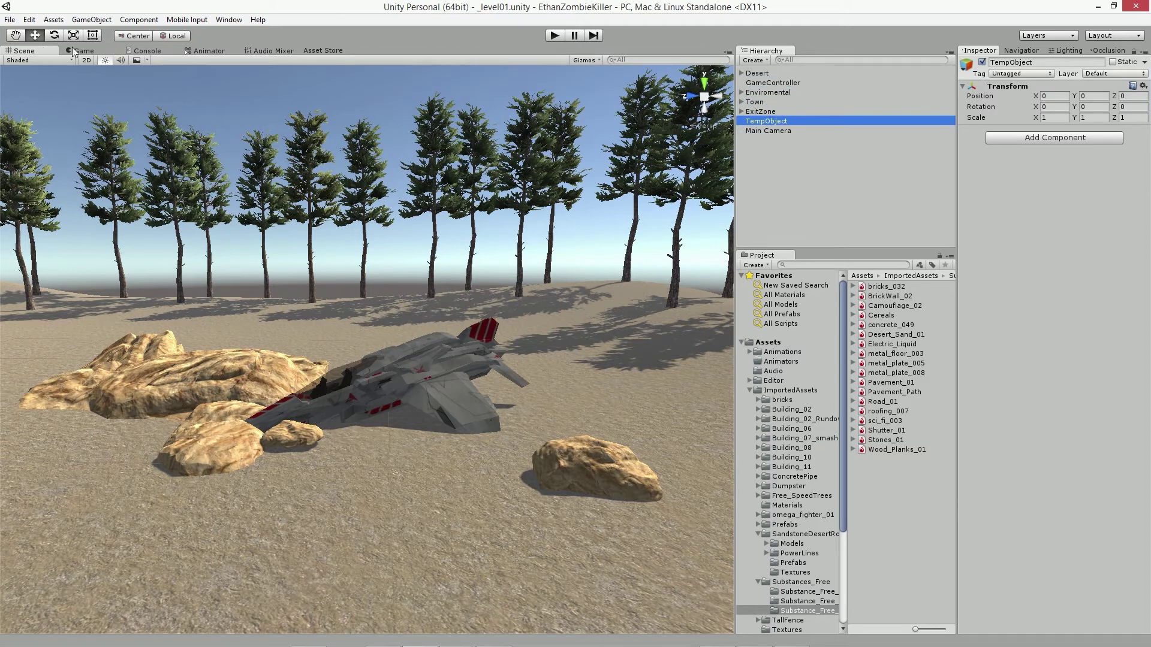
{"action": "left_click", "coordinate": [750, 62]}
Create a 3D Sphere and set its Scale X, Y and Z to 5, framing it by the jet.
{"action": "mouse_move", "coordinate": [808, 98]}
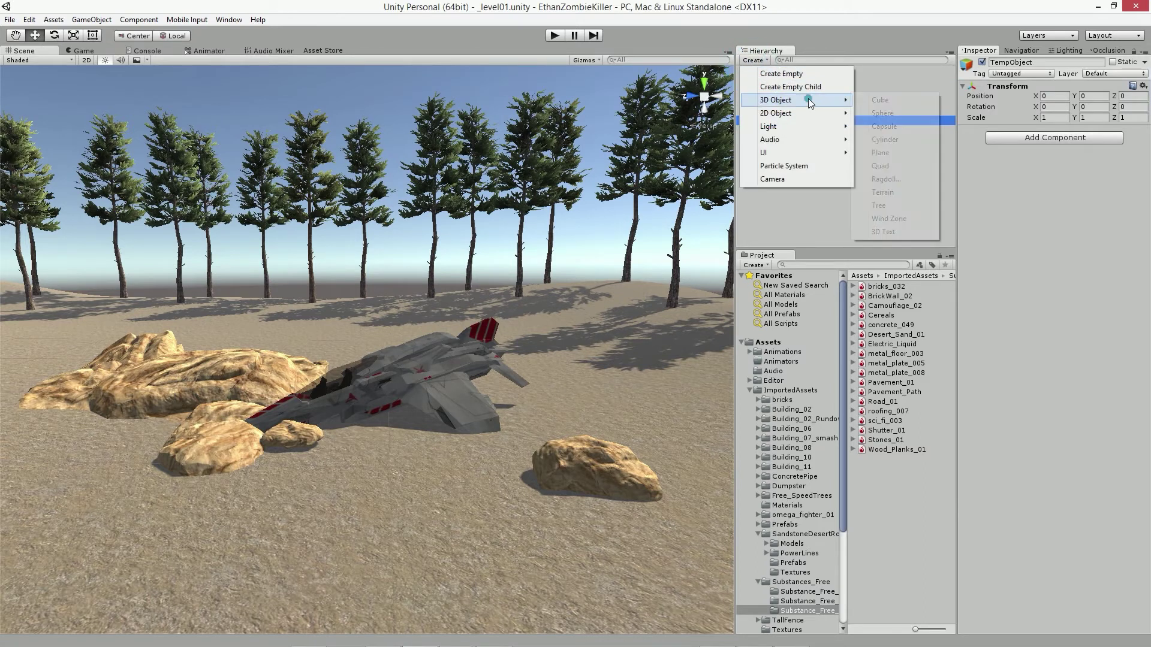
{"action": "left_click", "coordinate": [890, 112]}
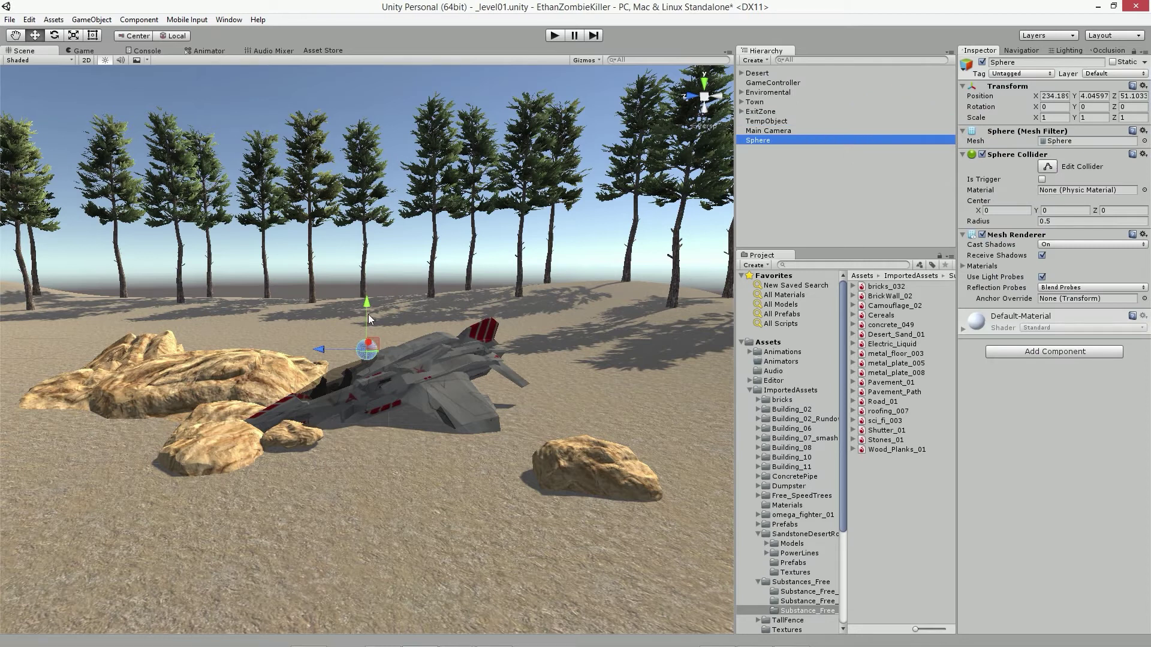
{"action": "left_click_drag", "start_coordinate": [1032, 117], "coordinate": [1055, 119]}
{"action": "left_click", "coordinate": [1062, 118]}
{"action": "type", "text": "5"}
{"action": "key", "text": "Tab"}
{"action": "type", "text": "5"}
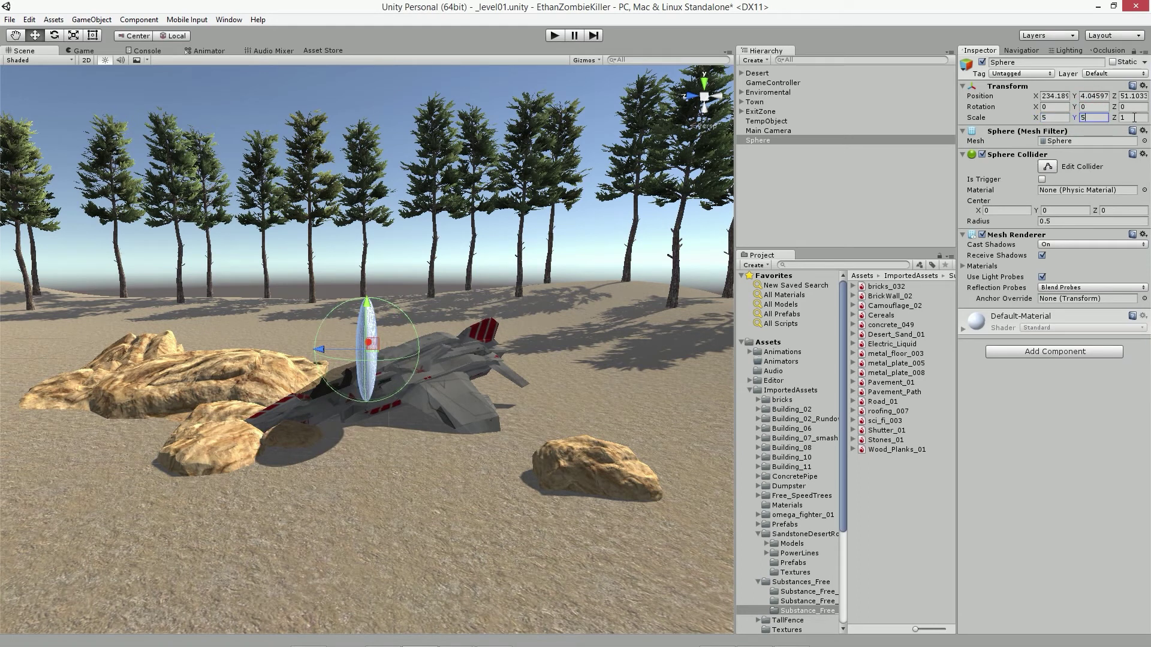
{"action": "key", "text": "Tab"}
{"action": "type", "text": "5"}
{"action": "right_click_drag", "start_coordinate": [488, 371], "coordinate": [372, 366]}
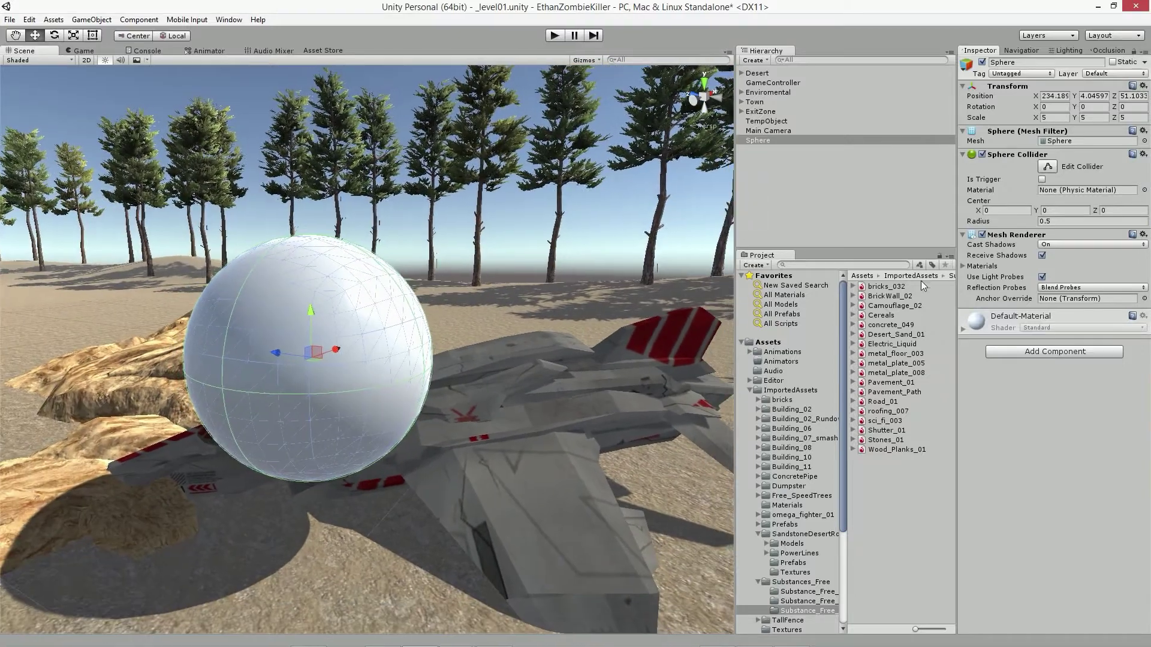
{"action": "left_click", "coordinate": [853, 286]}
Apply the bricks_032 material to the test sphere and orbit in for a closer look.
{"action": "left_click_drag", "start_coordinate": [883, 297], "coordinate": [255, 343]}
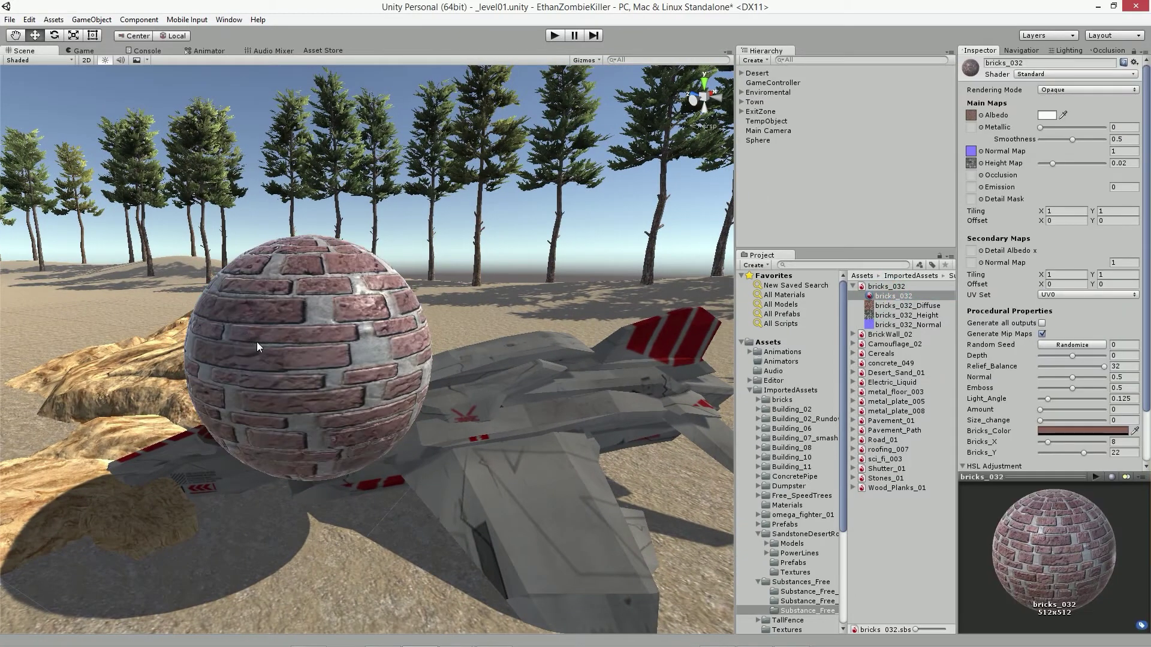
{"action": "right_click_drag", "start_coordinate": [410, 444], "coordinate": [414, 432]}
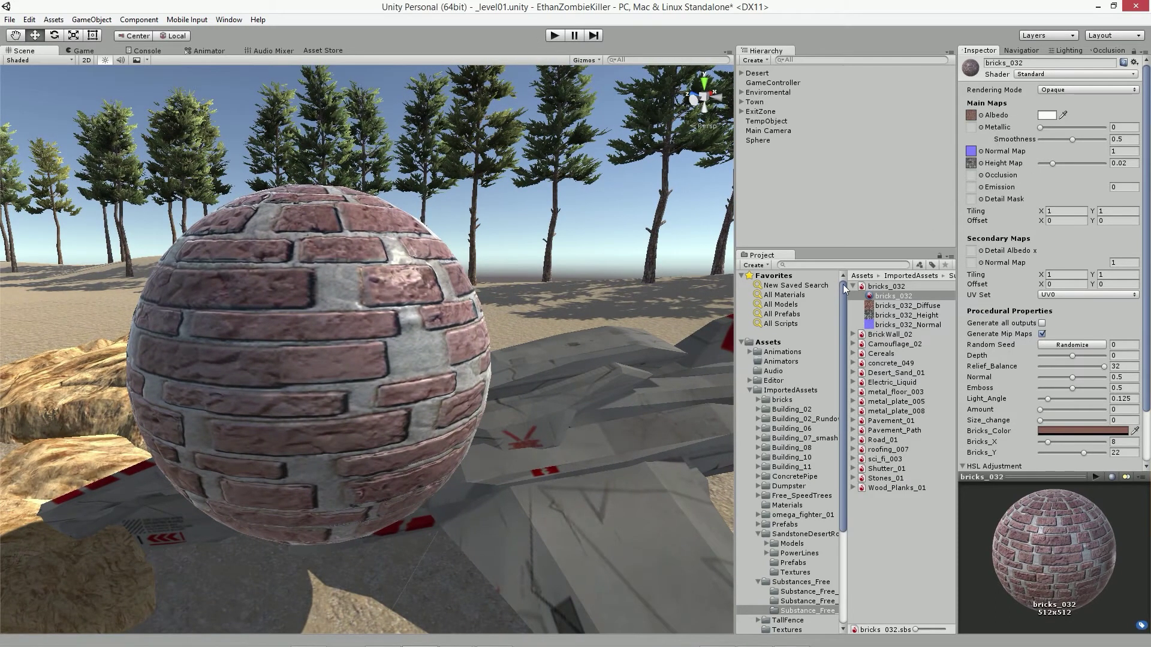
{"action": "right_click_drag", "start_coordinate": [428, 375], "coordinate": [395, 393]}
Apply BrickWall_02 to the sphere, then collapse the bricks_032 and BrickWall_02 entries.
{"action": "left_click", "coordinate": [854, 335]}
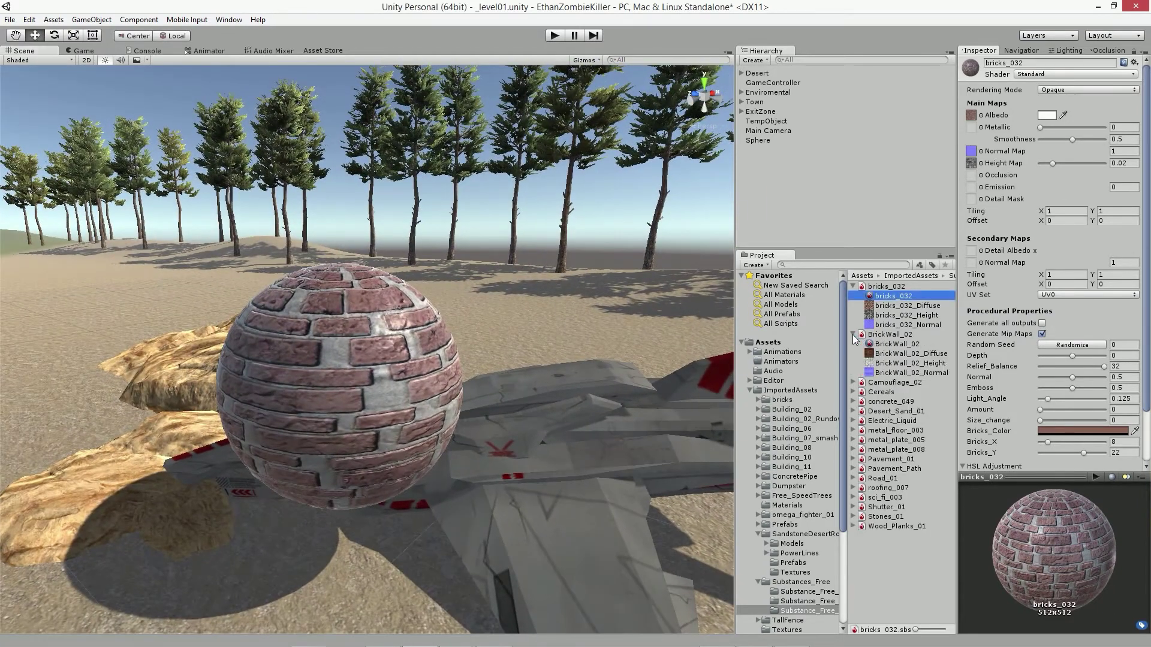
{"action": "left_click_drag", "start_coordinate": [883, 341], "coordinate": [371, 351]}
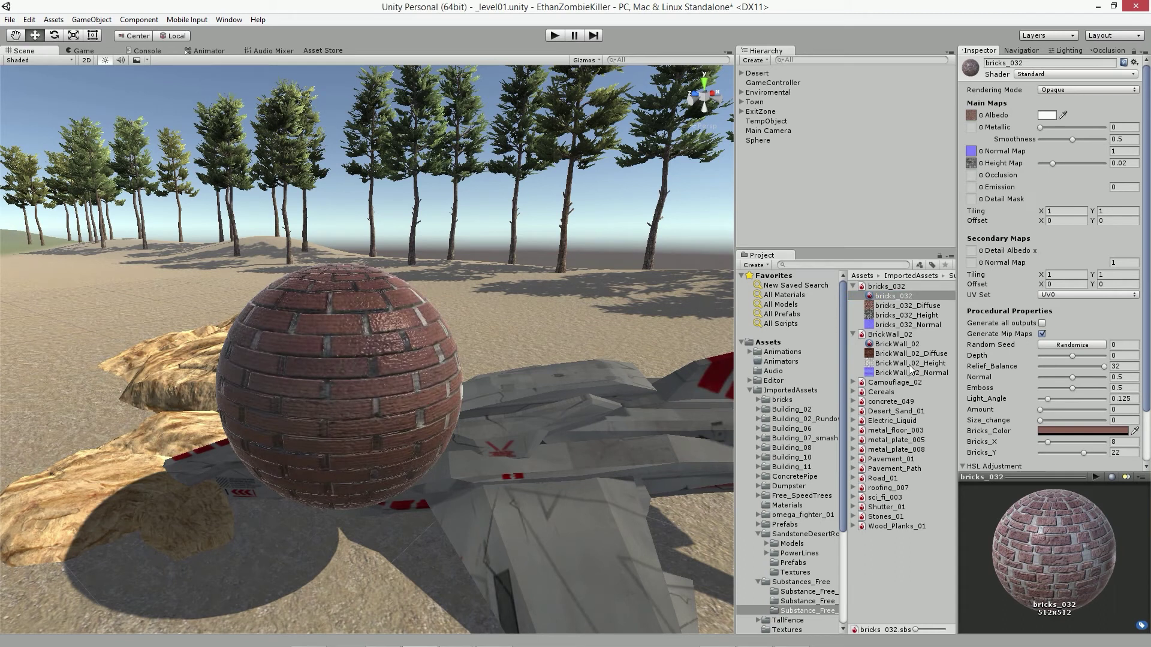
{"action": "left_click", "coordinate": [854, 286]}
{"action": "left_click", "coordinate": [853, 296]}
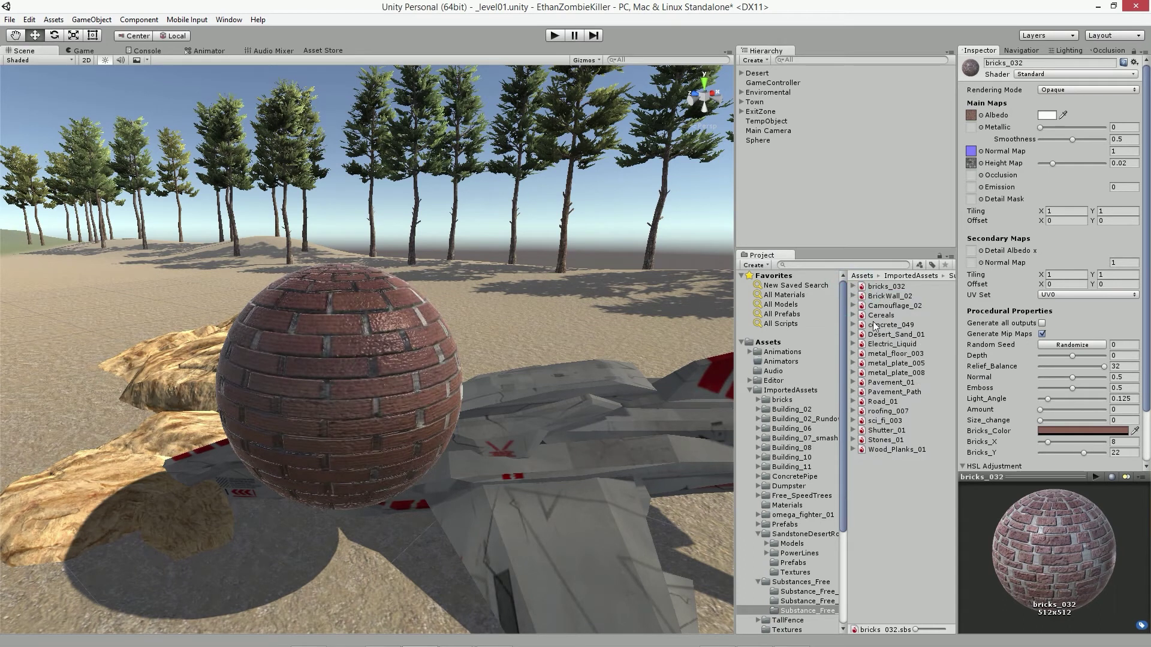
Apply concrete_049 to the sphere and orbit in closer.
{"action": "left_click", "coordinate": [876, 325]}
{"action": "left_click", "coordinate": [853, 325]}
{"action": "mouse_move", "coordinate": [891, 325]}
{"action": "left_mouse_down"}
{"action": "mouse_move", "coordinate": [434, 360]}
{"action": "mouse_move", "coordinate": [359, 398]}
{"action": "left_mouse_up"}
{"action": "mouse_move", "coordinate": [423, 486]}
{"action": "left_mouse_down", "text": "alt"}
{"action": "mouse_move", "coordinate": [494, 481]}
{"action": "mouse_move", "coordinate": [482, 460]}
{"action": "left_mouse_up", "text": "alt"}
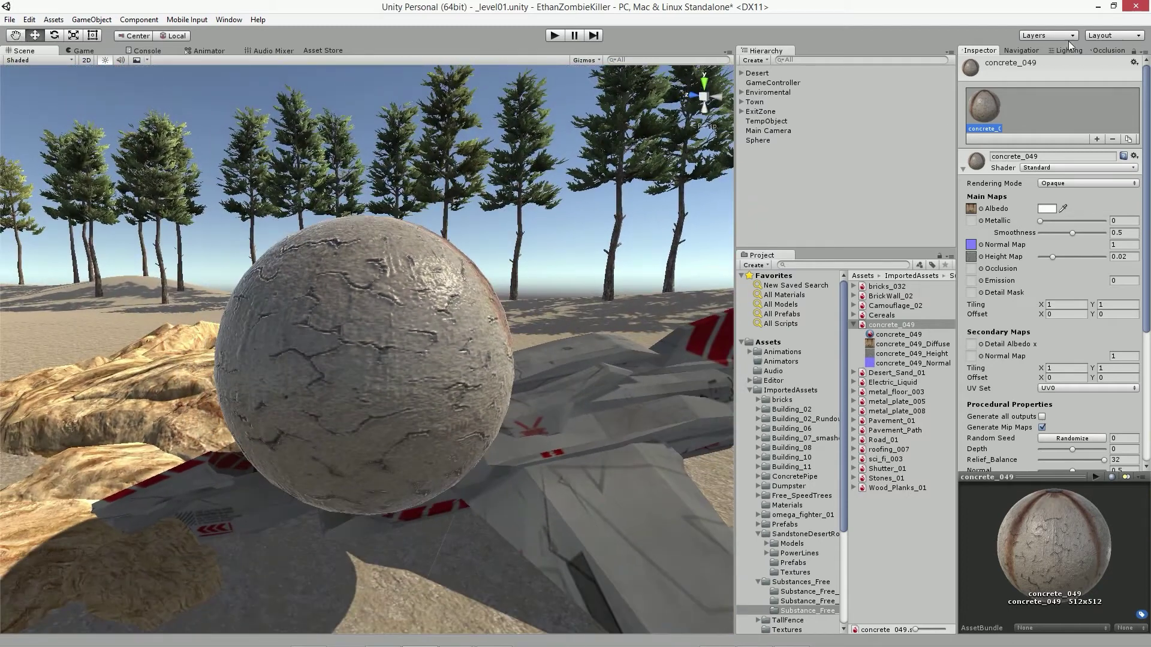
Set concrete_049's Main Maps tiling X and Y to 0.1.
{"action": "left_click", "coordinate": [1070, 368]}
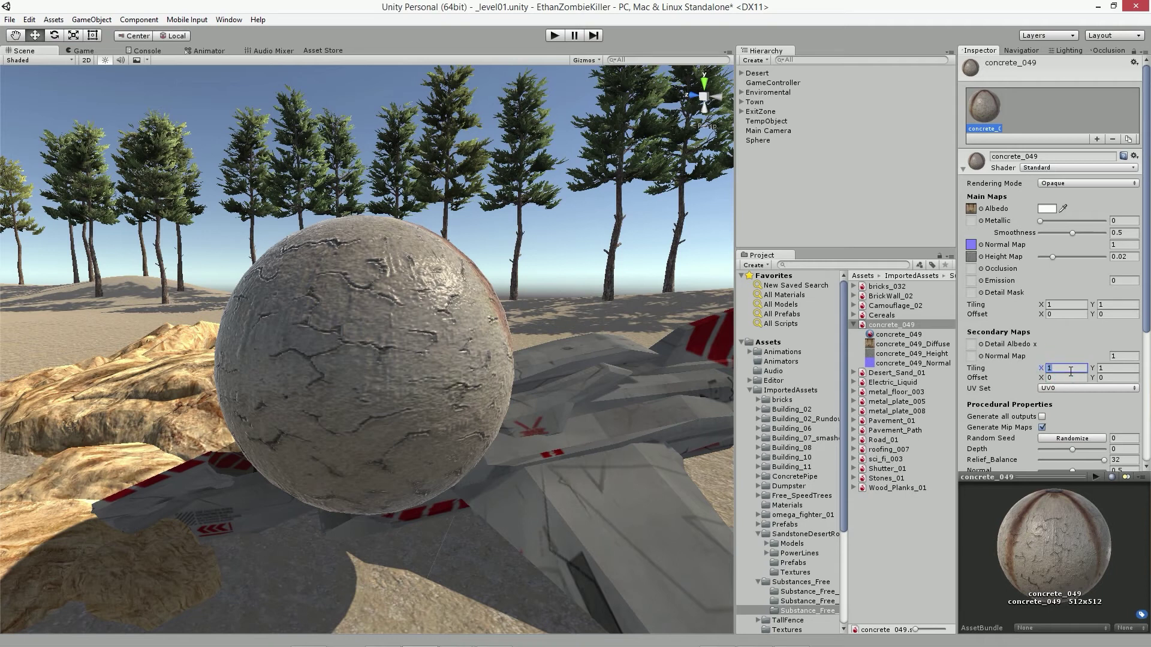
{"action": "type", "text": "0.1"}
{"action": "key", "text": "Tab"}
{"action": "left_click", "coordinate": [1069, 306]}
{"action": "type", "text": "0.1"}
{"action": "key", "text": "Tab"}
{"action": "type", "text": "0"}
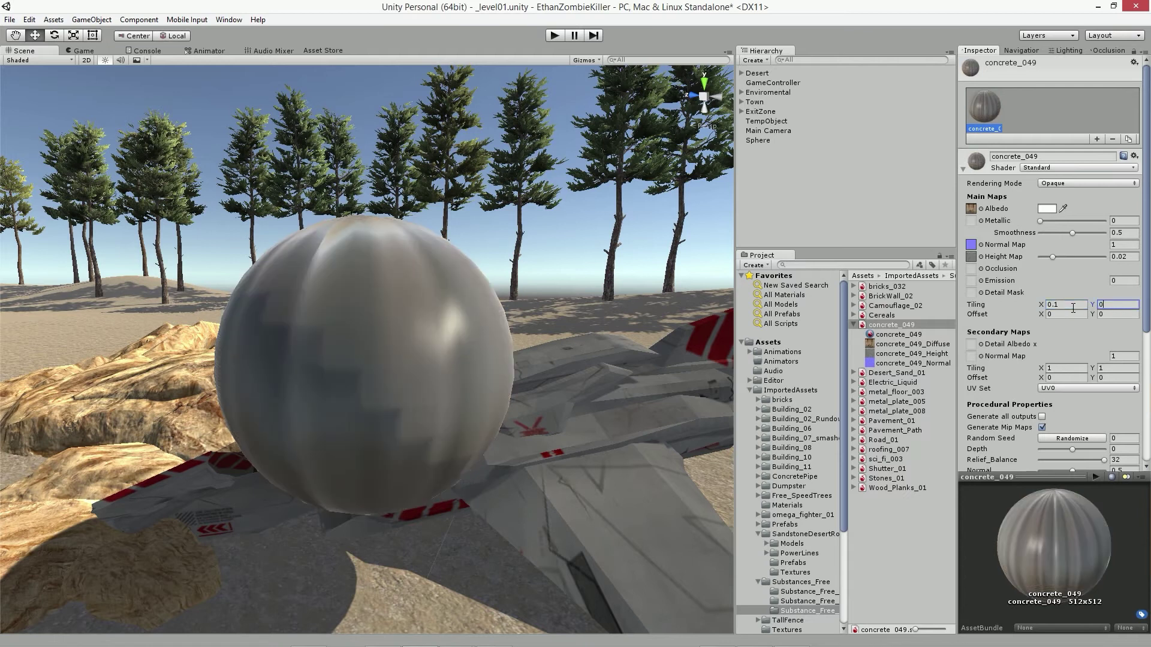
{"action": "type", "text": ".1"}
Change the main tiling to 10 × 10 and inspect the sphere close up.
{"action": "left_click", "coordinate": [1073, 305]}
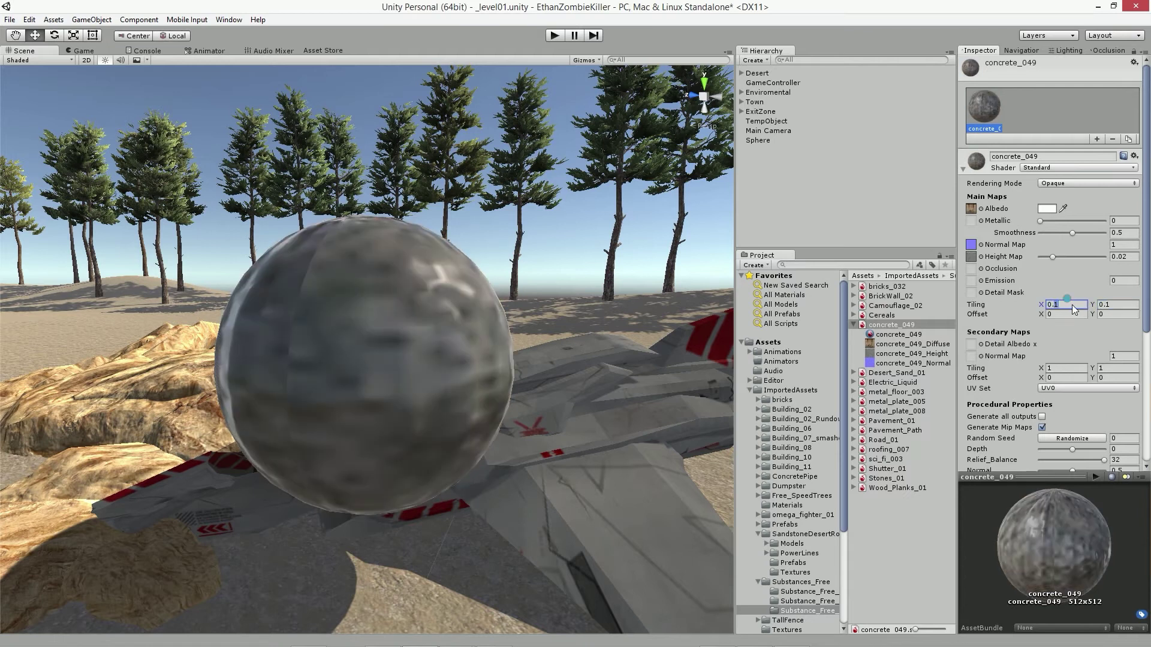
{"action": "type", "text": "10"}
{"action": "key", "text": "Tab"}
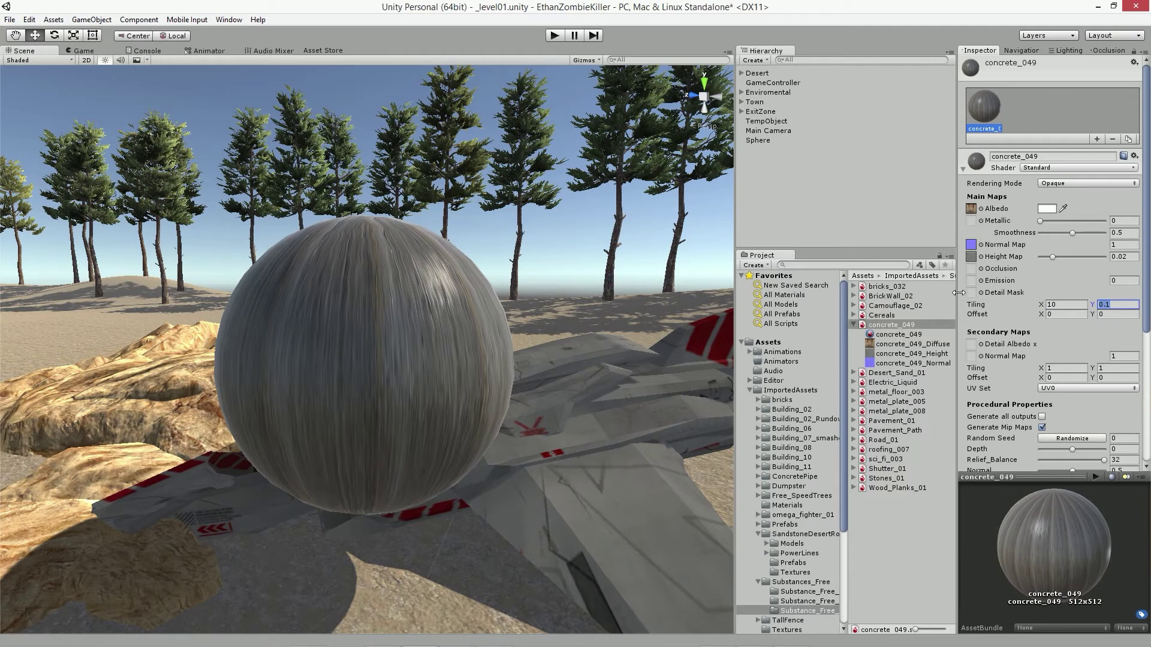
{"action": "type", "text": "10"}
{"action": "left_click_drag", "start_coordinate": [416, 389], "coordinate": [420, 391], "text": "alt"}
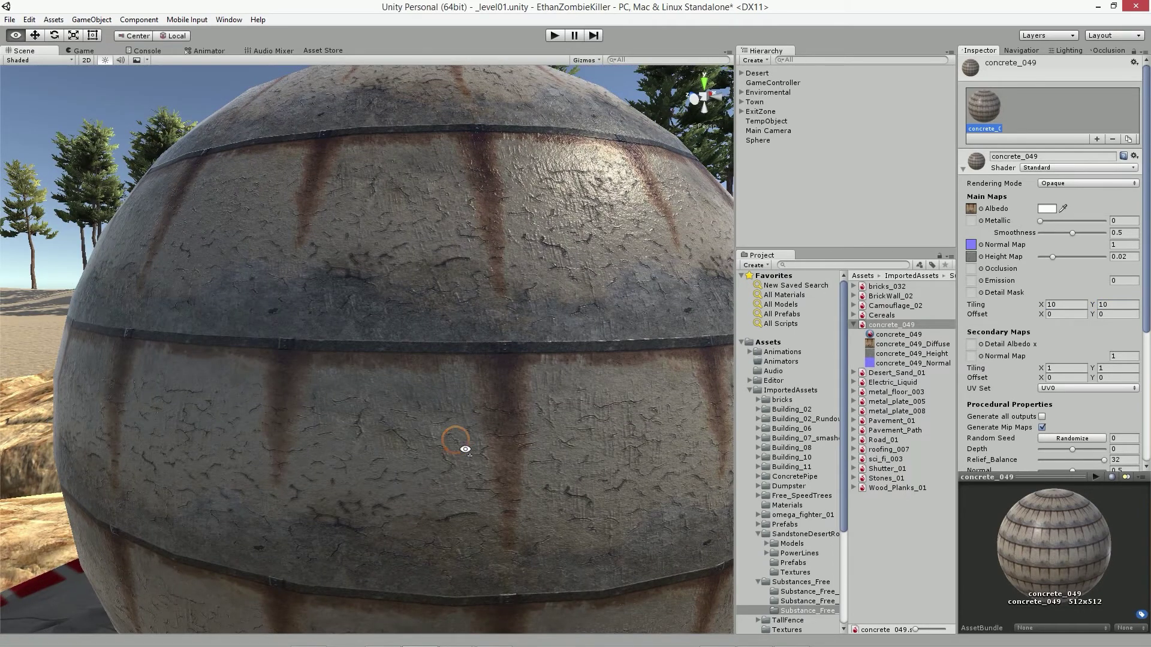
{"action": "scroll", "coordinate": [465, 450], "scroll_direction": "down", "scroll_amount": 5, "text": "alt"}
{"action": "left_click_drag", "start_coordinate": [466, 449], "coordinate": [452, 452], "text": "alt"}
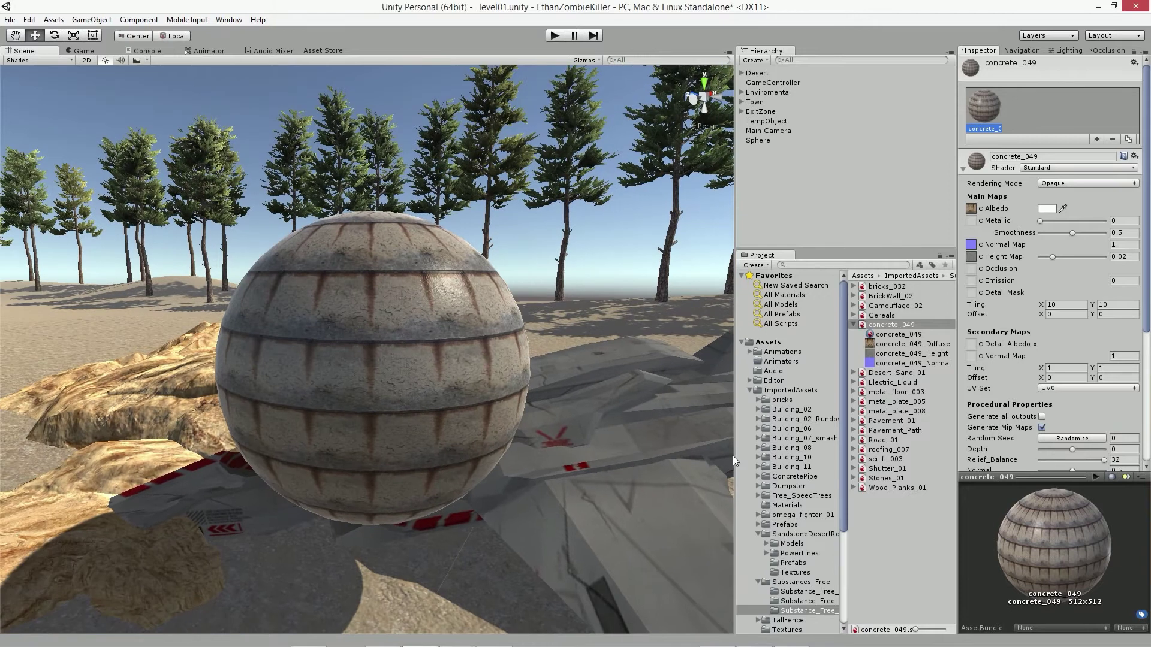
Restore the main tiling to 1 × 1 and collapse the concrete_049 entry.
{"action": "key", "text": "BackSpace"}
{"action": "key", "text": "Tab"}
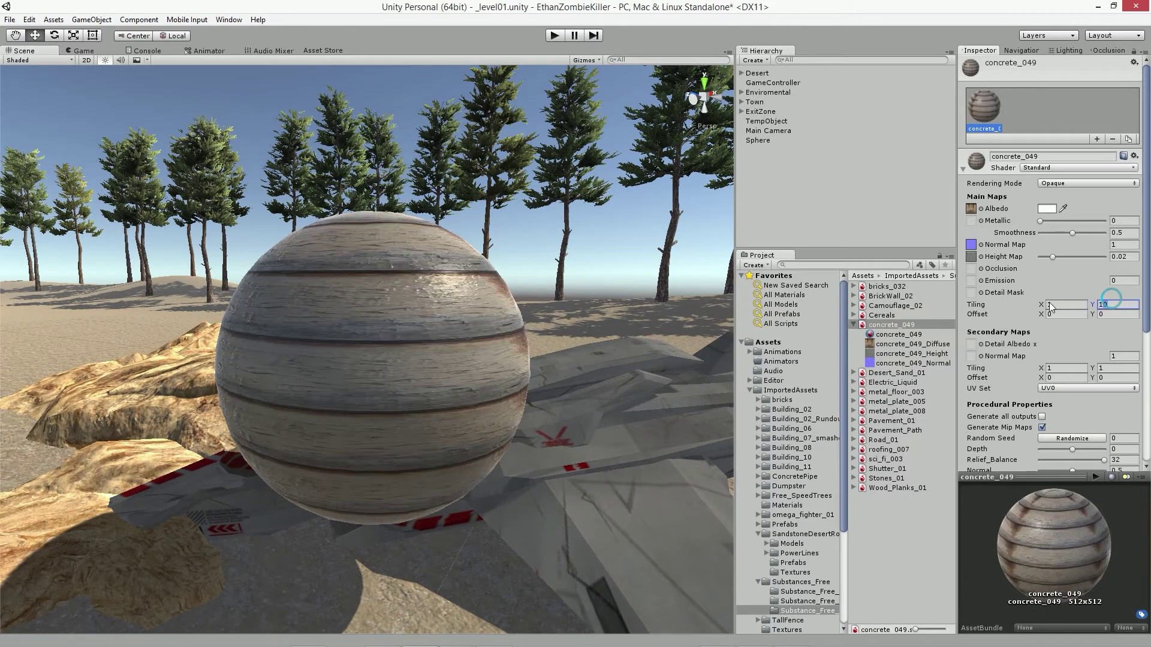
{"action": "type", "text": "1"}
{"action": "left_click", "coordinate": [854, 324]}
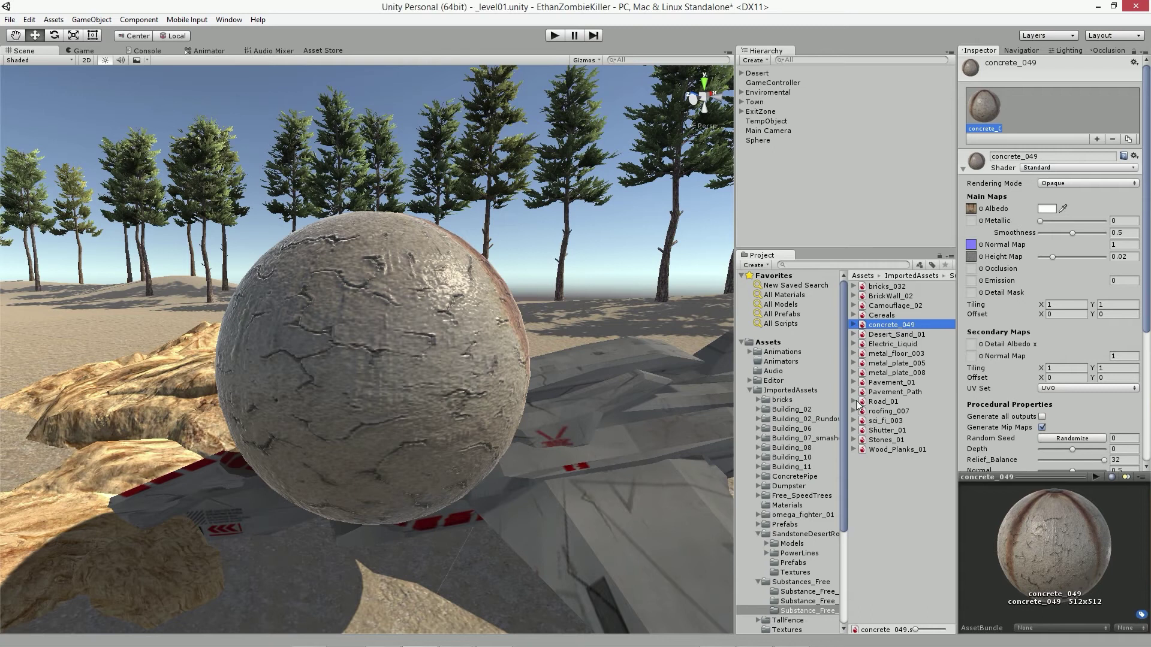
Apply Stones_01 to the test sphere and randomize the texture seed.
{"action": "left_click", "coordinate": [854, 440]}
{"action": "left_click_drag", "start_coordinate": [892, 450], "coordinate": [418, 427]}
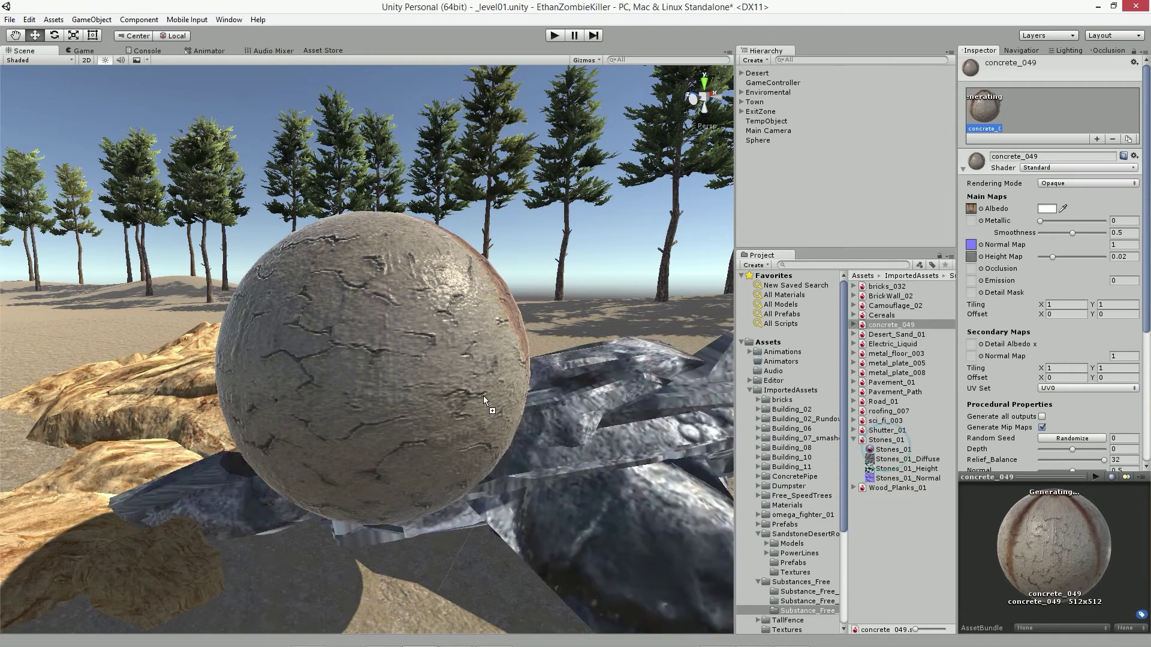
{"action": "mouse_move", "coordinate": [419, 426]}
{"action": "right_mouse_down"}
{"action": "mouse_move", "coordinate": [514, 430]}
{"action": "mouse_move", "coordinate": [664, 457]}
{"action": "right_mouse_up"}
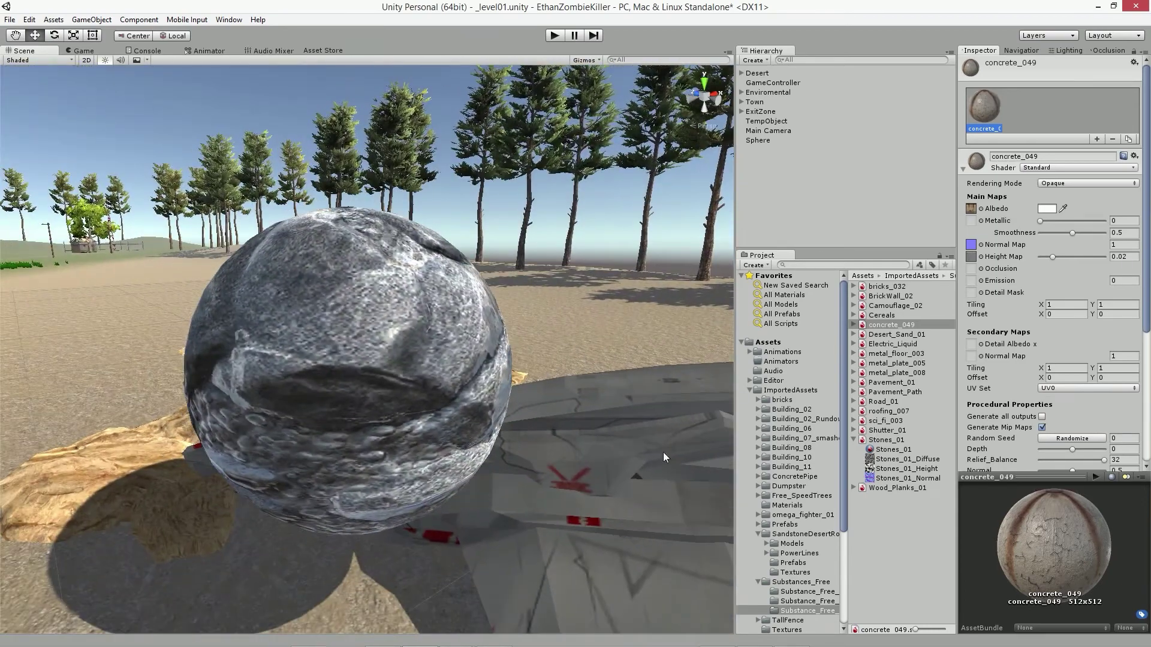
{"action": "left_click", "coordinate": [1063, 439]}
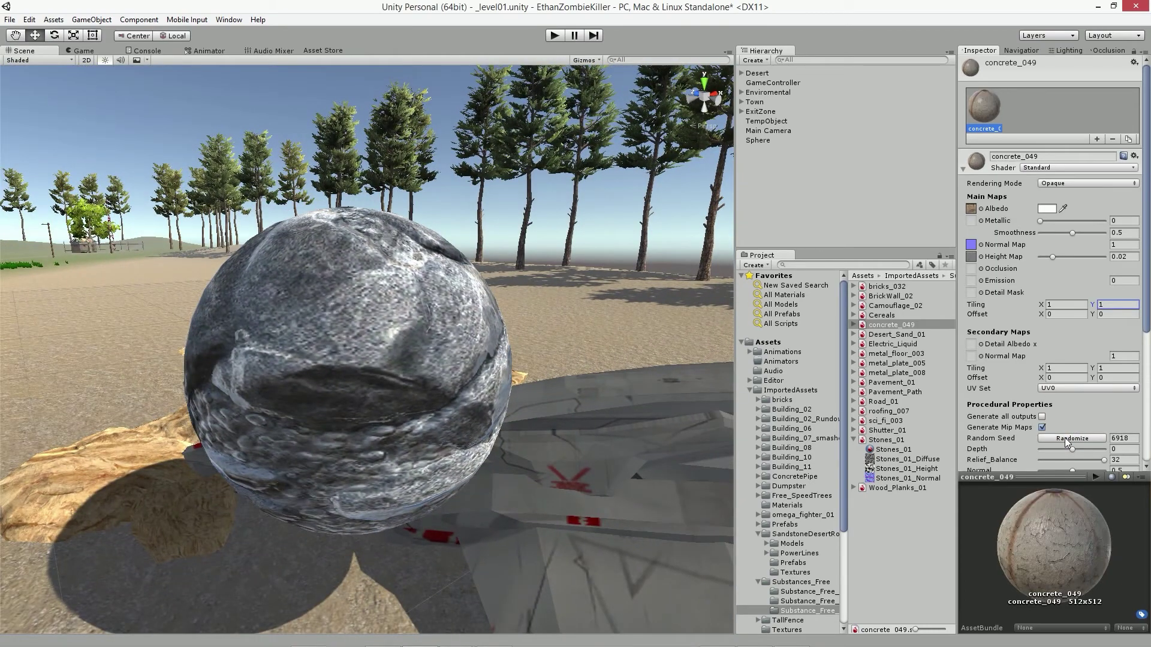
Randomize the Stones_01 texture seed four times, then fly in around the sphere.
{"action": "left_click", "coordinate": [887, 448]}
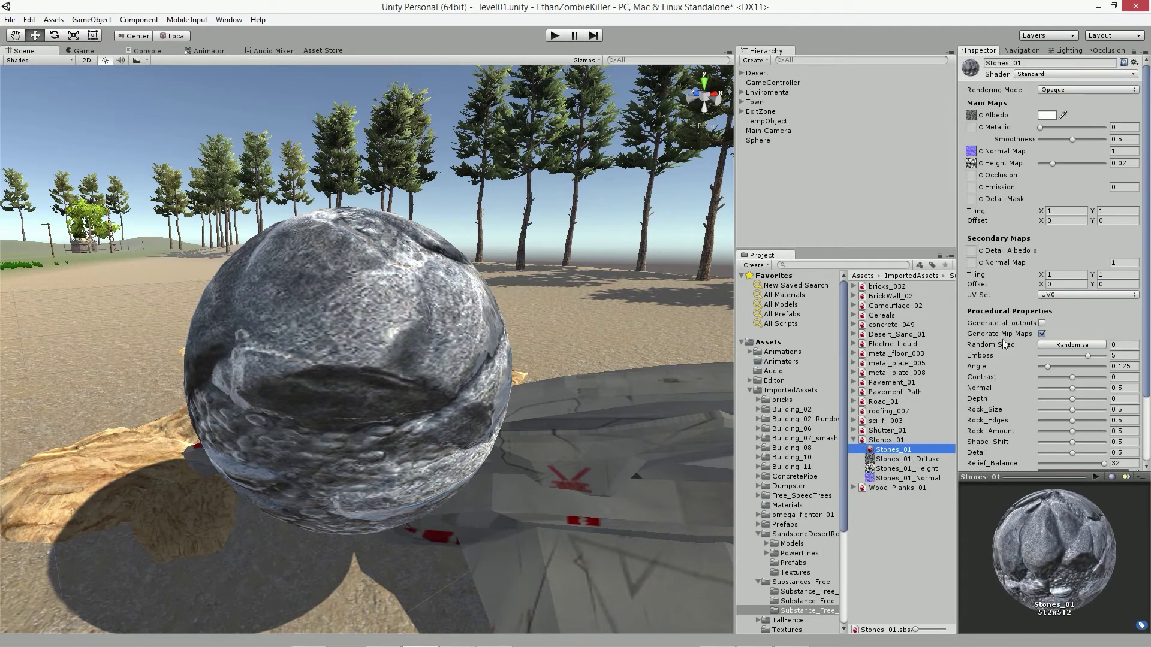
{"action": "left_click", "coordinate": [1064, 345]}
{"action": "left_click", "coordinate": [1066, 348]}
{"action": "left_click", "coordinate": [1066, 348]}
{"action": "left_click", "coordinate": [1067, 348]}
{"action": "mouse_move", "coordinate": [462, 433]}
{"action": "right_mouse_down"}
{"action": "mouse_move", "coordinate": [560, 426]}
{"action": "mouse_move", "coordinate": [391, 394]}
{"action": "mouse_move", "coordinate": [411, 390]}
{"action": "right_mouse_up"}
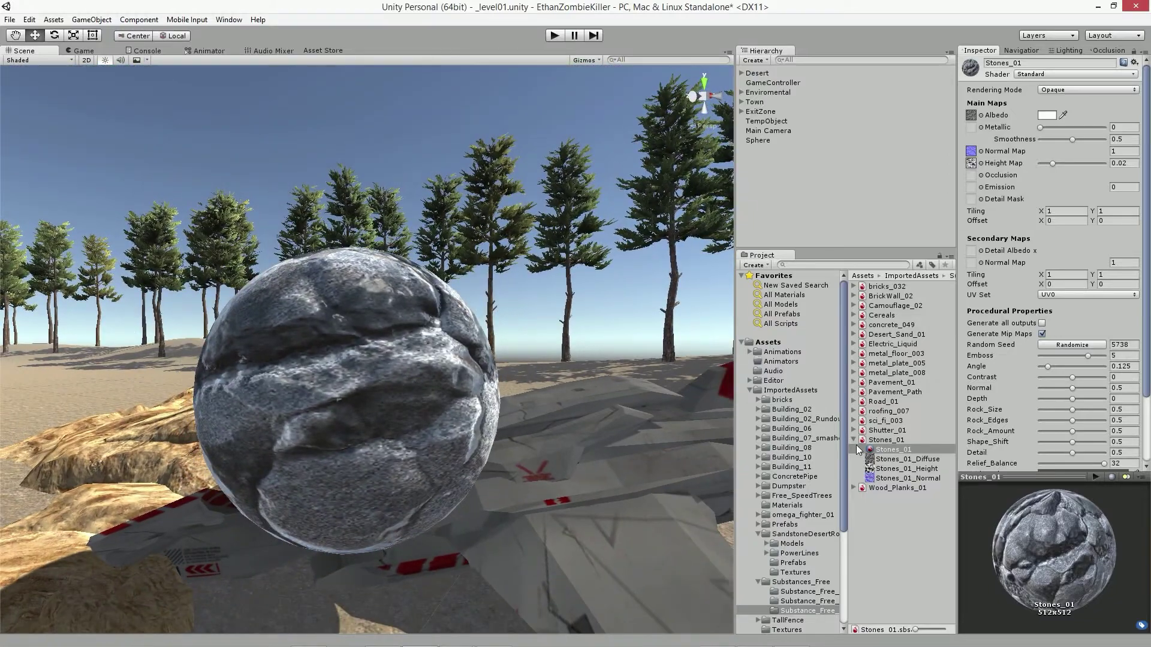
Collapse Stones_01, view the scene from farther away, and select the test sphere.
{"action": "left_click", "coordinate": [853, 441]}
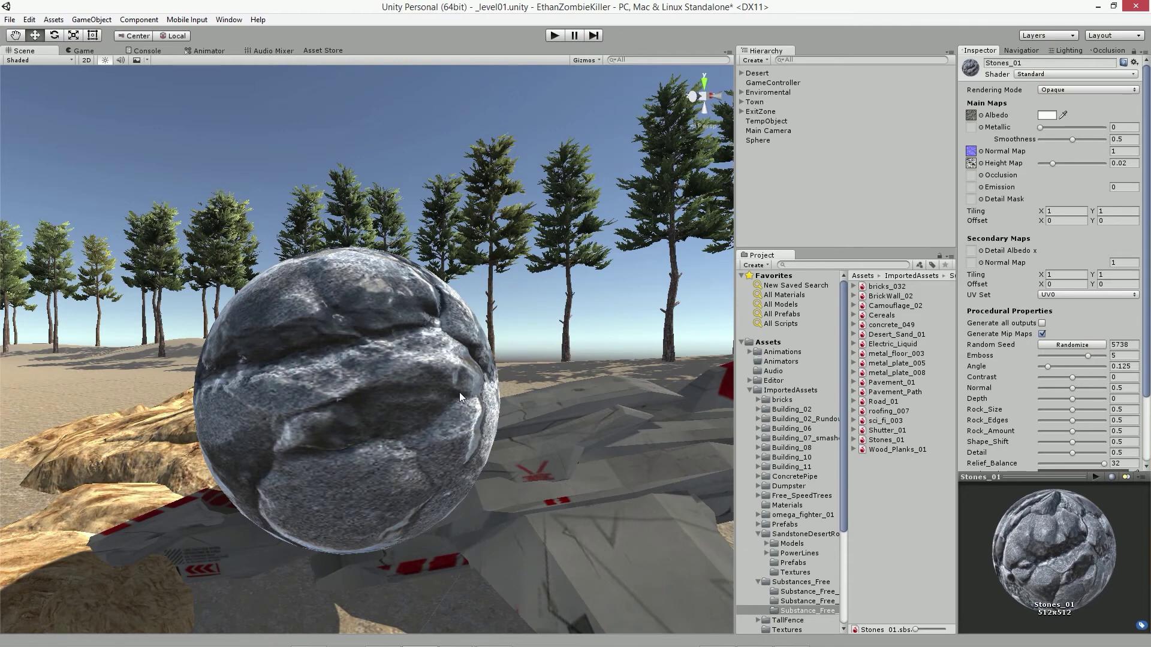
{"action": "right_click_drag", "start_coordinate": [454, 351], "coordinate": [491, 217]}
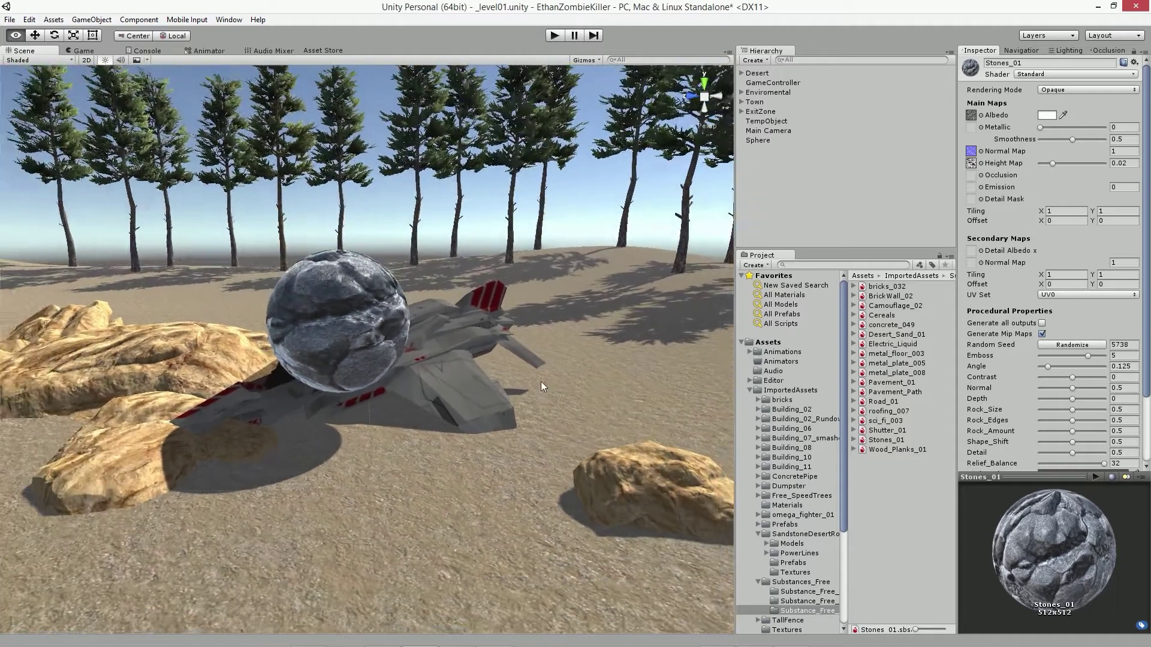
{"action": "right_click_drag", "start_coordinate": [492, 217], "coordinate": [541, 381]}
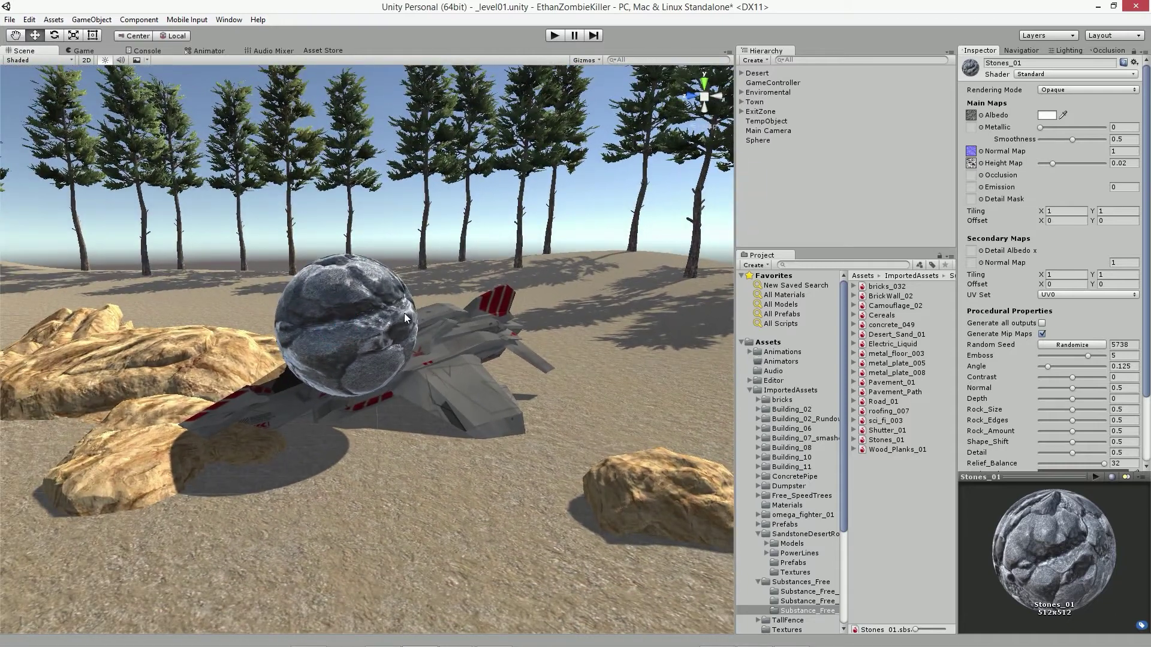
{"action": "left_click", "coordinate": [404, 313]}
Delete the test sphere and save the scene.
{"action": "key", "text": "Delete"}
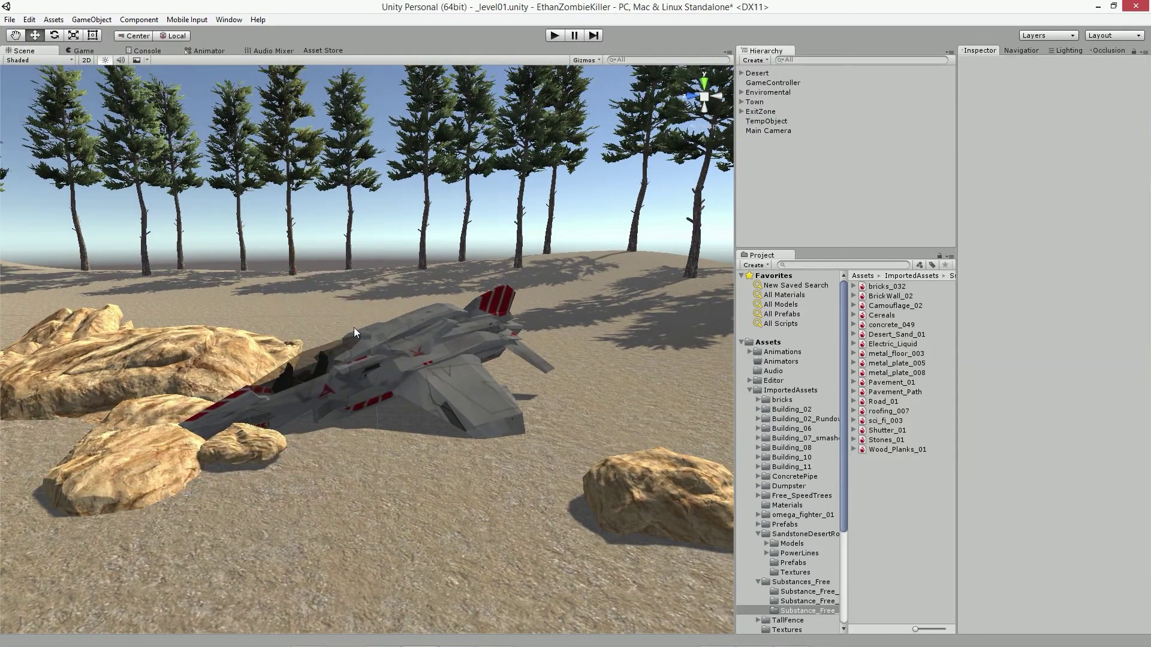
{"action": "key", "text": "ctrl+s"}
{"action": "mouse_move", "coordinate": [436, 410]}
{"action": "left_mouse_down", "text": "alt"}
{"action": "mouse_move", "coordinate": [516, 587]}
{"action": "mouse_move", "coordinate": [290, 409]}
{"action": "mouse_move", "coordinate": [53, 287]}
{"action": "mouse_move", "coordinate": [169, 337]}
{"action": "mouse_move", "coordinate": [119, 151]}
{"action": "left_mouse_up", "text": "alt"}
Duplicate Rock6 twice and place Rock9 at the lower left of the sand.
{"action": "left_click", "coordinate": [277, 386]}
{"action": "key", "text": "ctrl+d"}
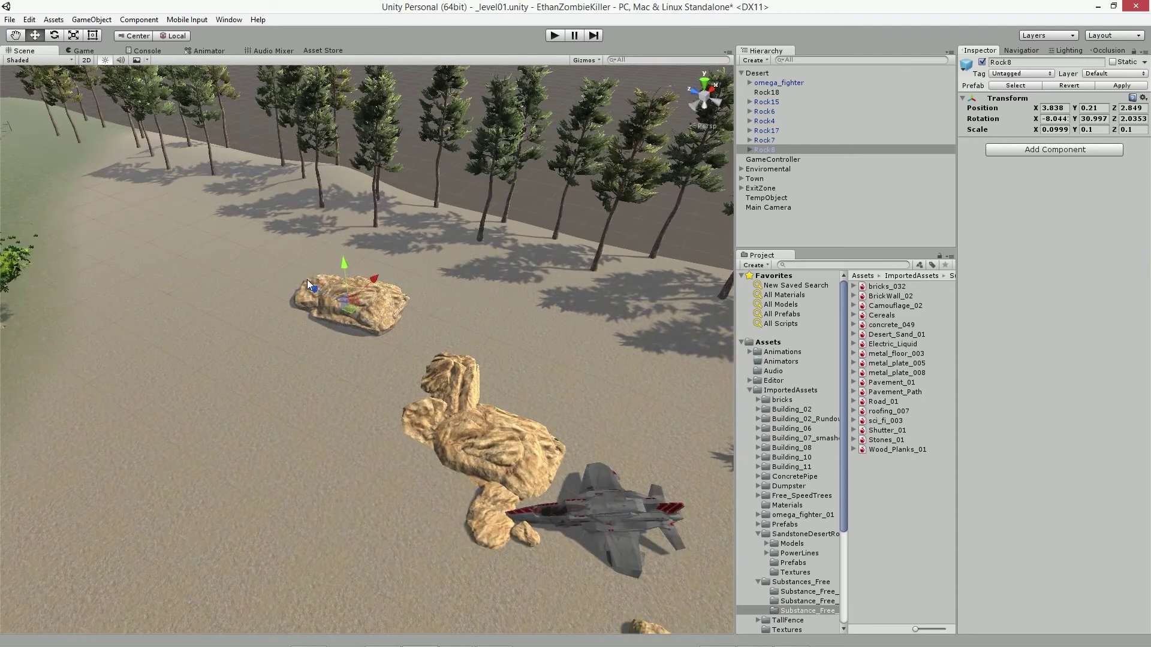
{"action": "key", "text": "ctrl+d"}
{"action": "mouse_move", "coordinate": [348, 297]}
{"action": "left_mouse_down"}
{"action": "mouse_move", "coordinate": [182, 470]}
{"action": "mouse_move", "coordinate": [138, 564]}
{"action": "mouse_move", "coordinate": [322, 351]}
{"action": "left_mouse_up"}
{"action": "left_click_drag", "start_coordinate": [352, 309], "coordinate": [223, 440]}
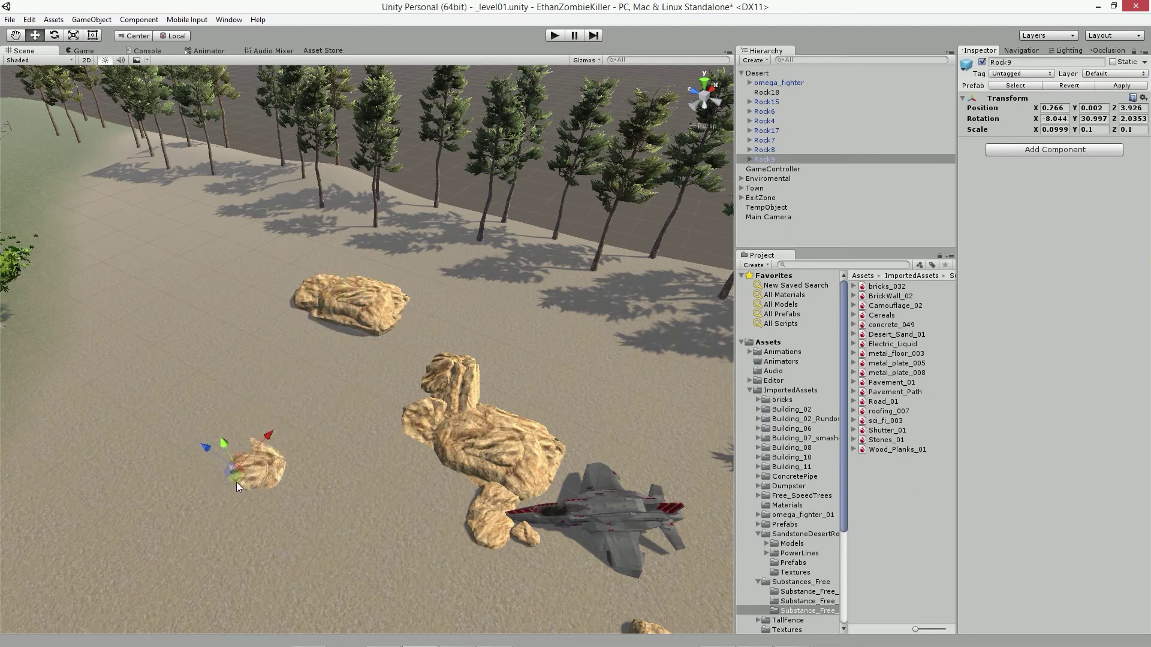
Move Rock16 from beside the jet up next to the upper rock.
{"action": "left_click", "coordinate": [515, 442]}
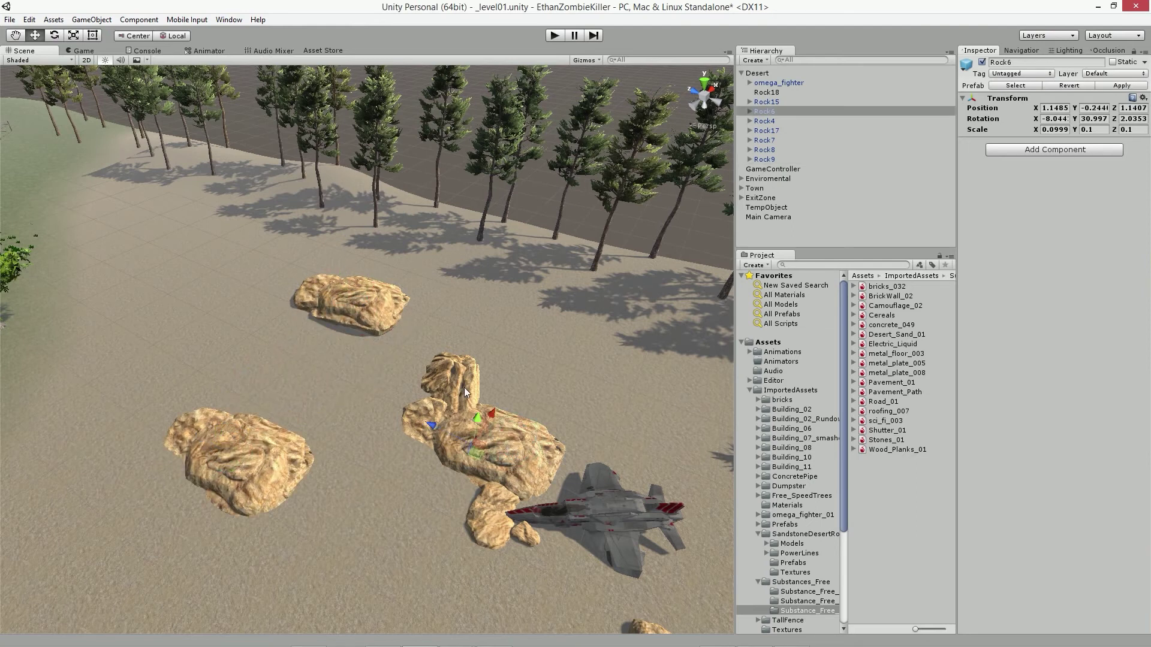
{"action": "left_click", "coordinate": [464, 391]}
{"action": "left_click", "coordinate": [419, 437]}
{"action": "left_click", "coordinate": [494, 535]}
{"action": "left_click", "coordinate": [499, 531]}
{"action": "left_click_drag", "start_coordinate": [498, 531], "coordinate": [330, 345]}
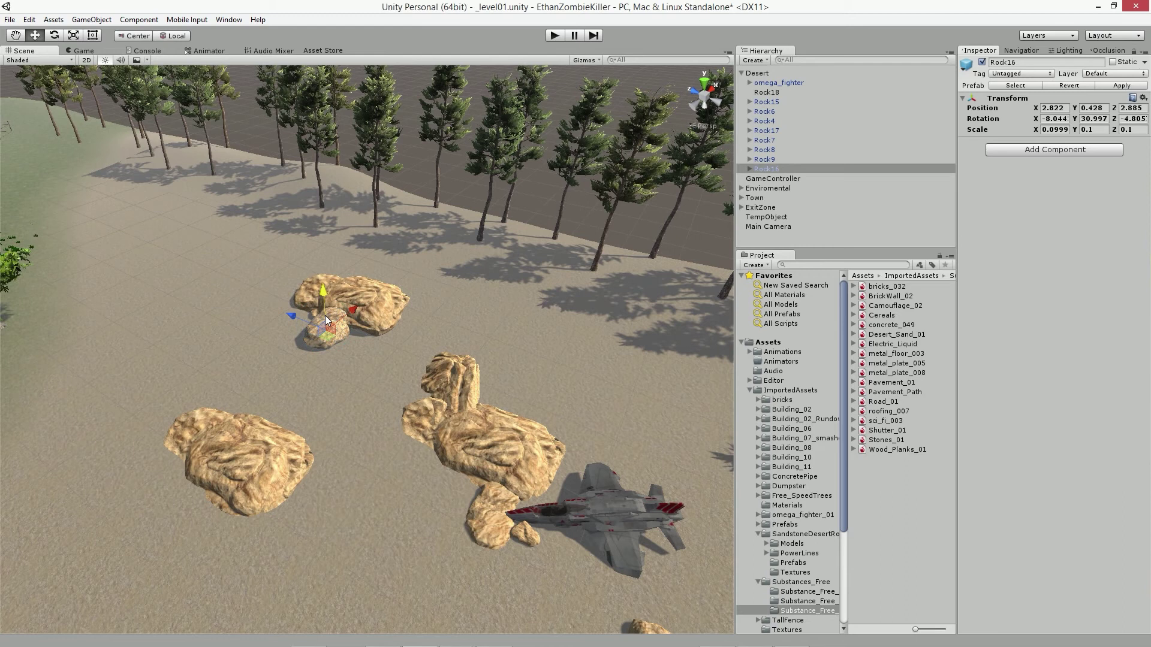
Rotate Rock8 to a new angle.
{"action": "left_click", "coordinate": [372, 297]}
{"action": "left_click", "coordinate": [54, 34]}
{"action": "mouse_move", "coordinate": [366, 331]}
{"action": "left_mouse_down"}
{"action": "mouse_move", "coordinate": [422, 316]}
{"action": "mouse_move", "coordinate": [958, 461]}
{"action": "mouse_move", "coordinate": [186, 276]}
{"action": "left_mouse_up"}
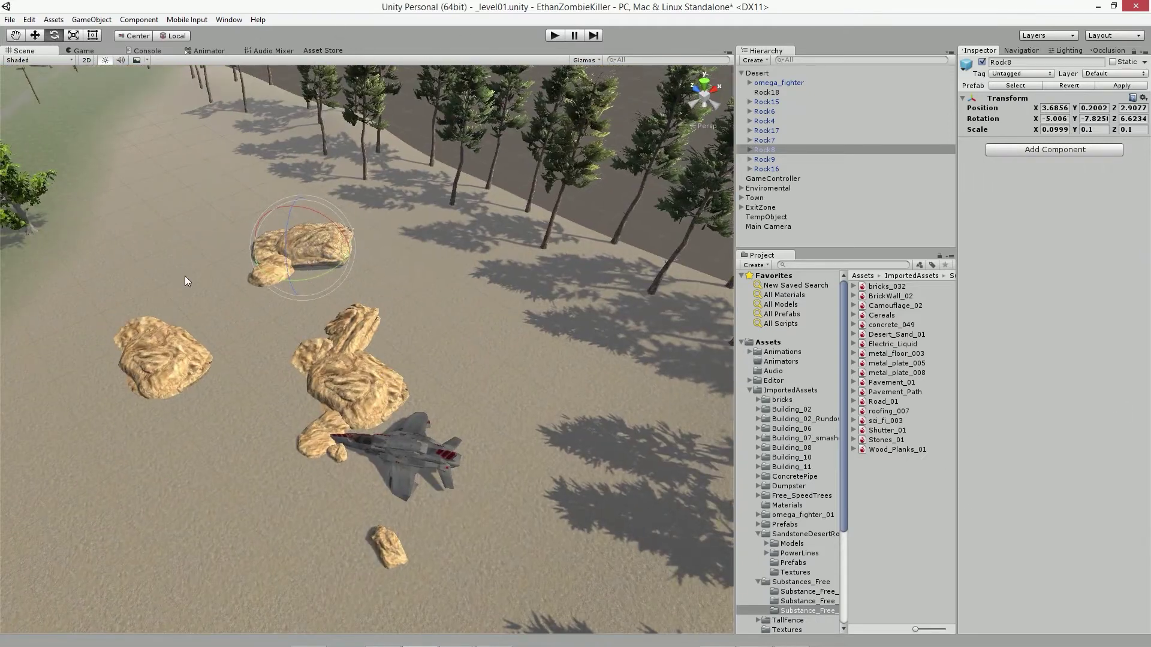
Duplicate Rock7, Rock8 and Rock16, move the copies left on global axes, and rotate them about 90°.
{"action": "left_click_drag", "start_coordinate": [111, 212], "coordinate": [385, 422]}
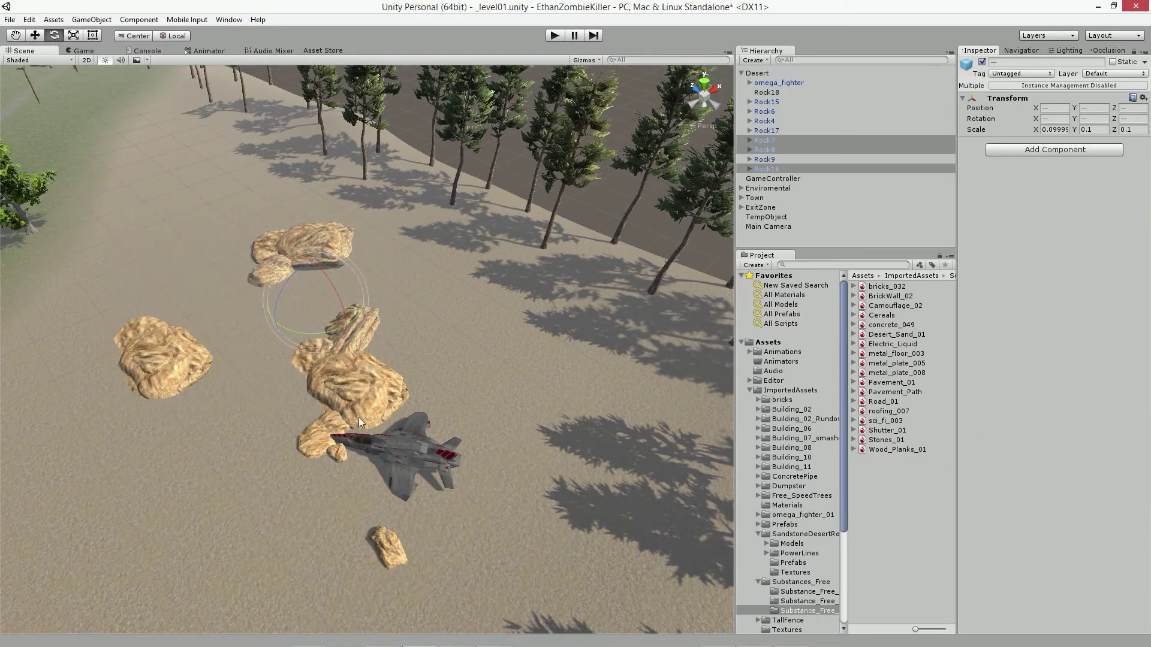
{"action": "key", "text": "ctrl+d"}
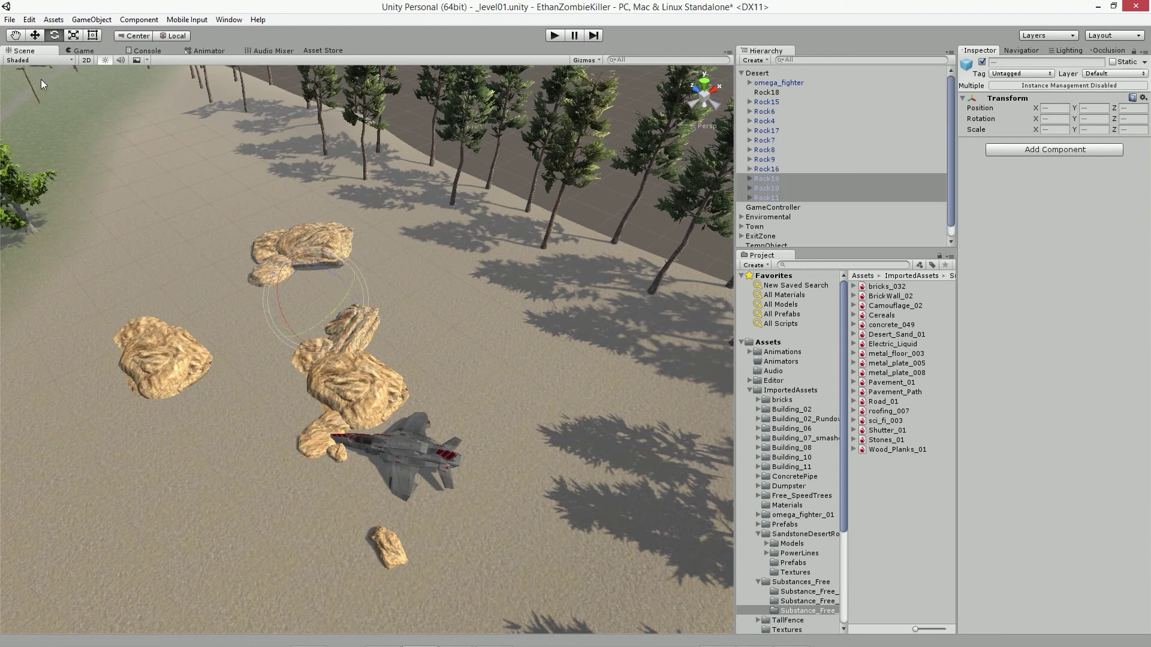
{"action": "key", "text": "q"}
{"action": "key", "text": "w"}
{"action": "middle_click_drag", "start_coordinate": [426, 358], "coordinate": [666, 338]}
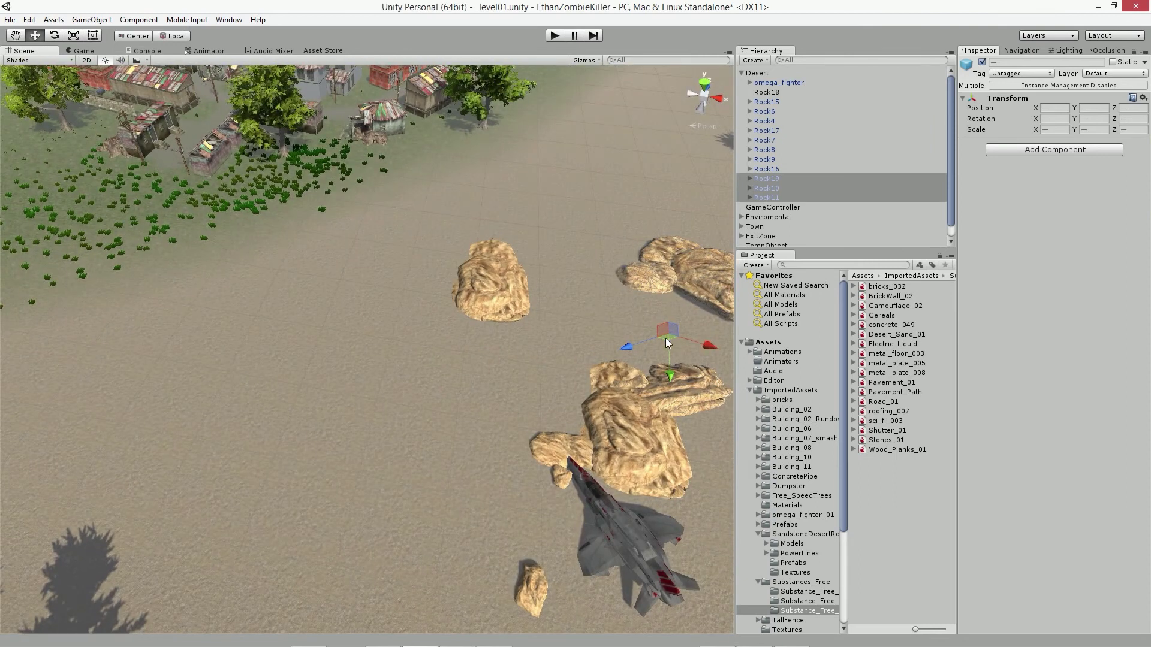
{"action": "left_click", "coordinate": [182, 36]}
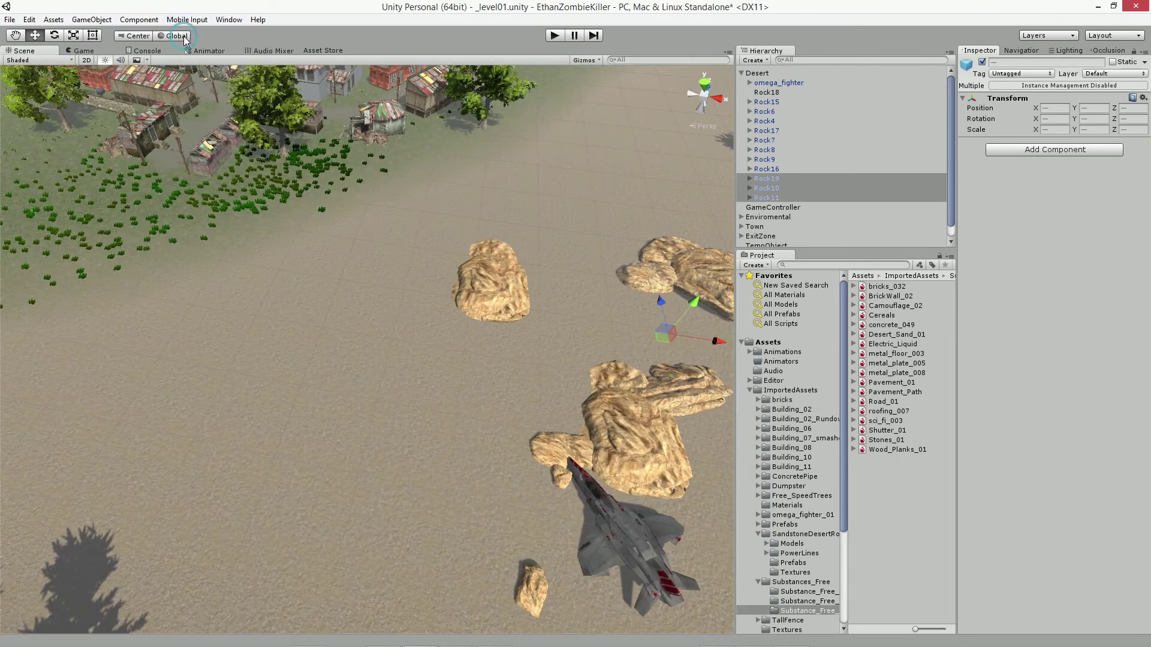
{"action": "middle_click_drag", "start_coordinate": [668, 339], "coordinate": [249, 438]}
{"action": "mouse_move", "coordinate": [249, 438]}
{"action": "left_mouse_down", "text": "alt"}
{"action": "mouse_move", "coordinate": [247, 498]}
{"action": "mouse_move", "coordinate": [240, 479]}
{"action": "left_mouse_up", "text": "alt"}
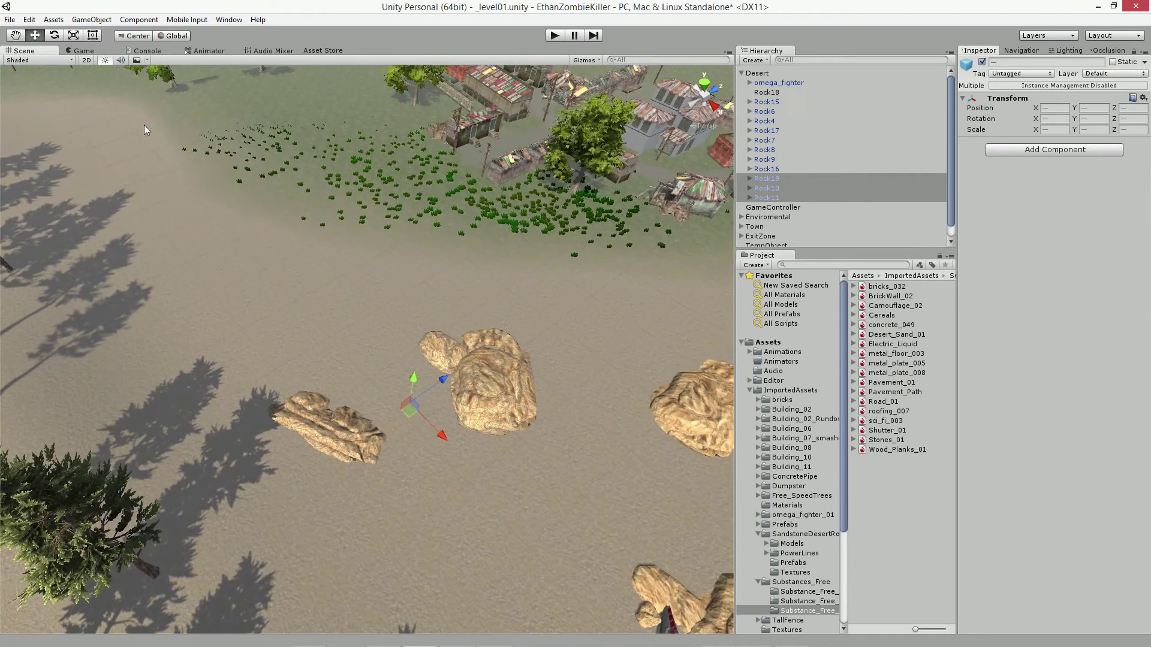
{"action": "left_click", "coordinate": [54, 36]}
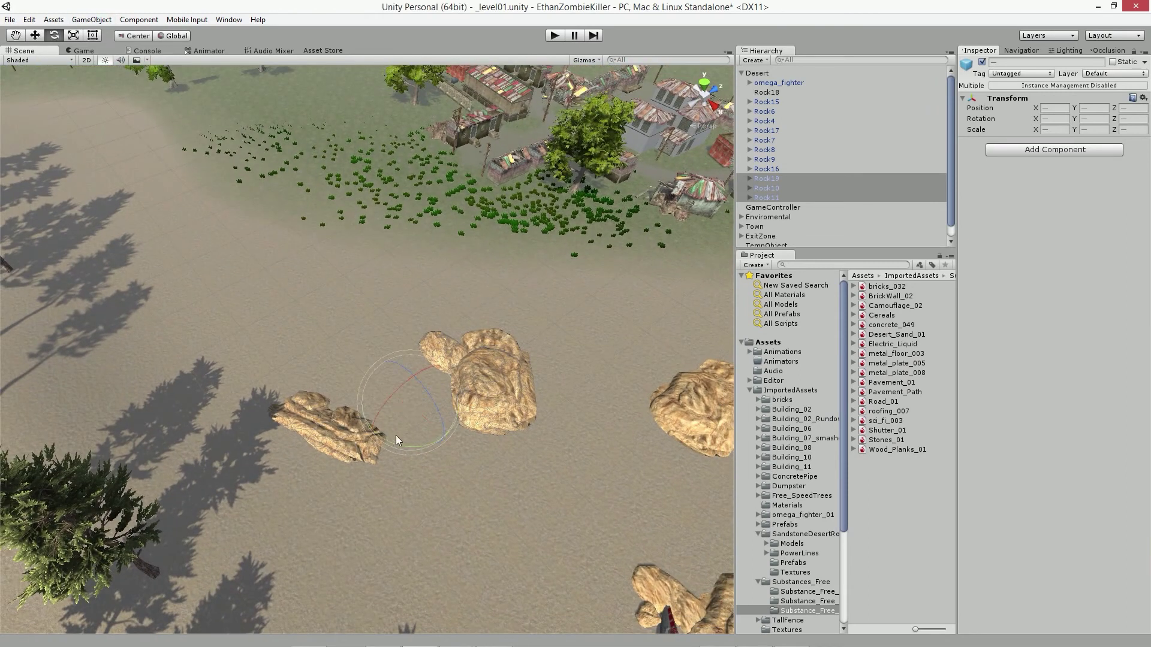
{"action": "left_click_drag", "start_coordinate": [396, 441], "coordinate": [560, 441]}
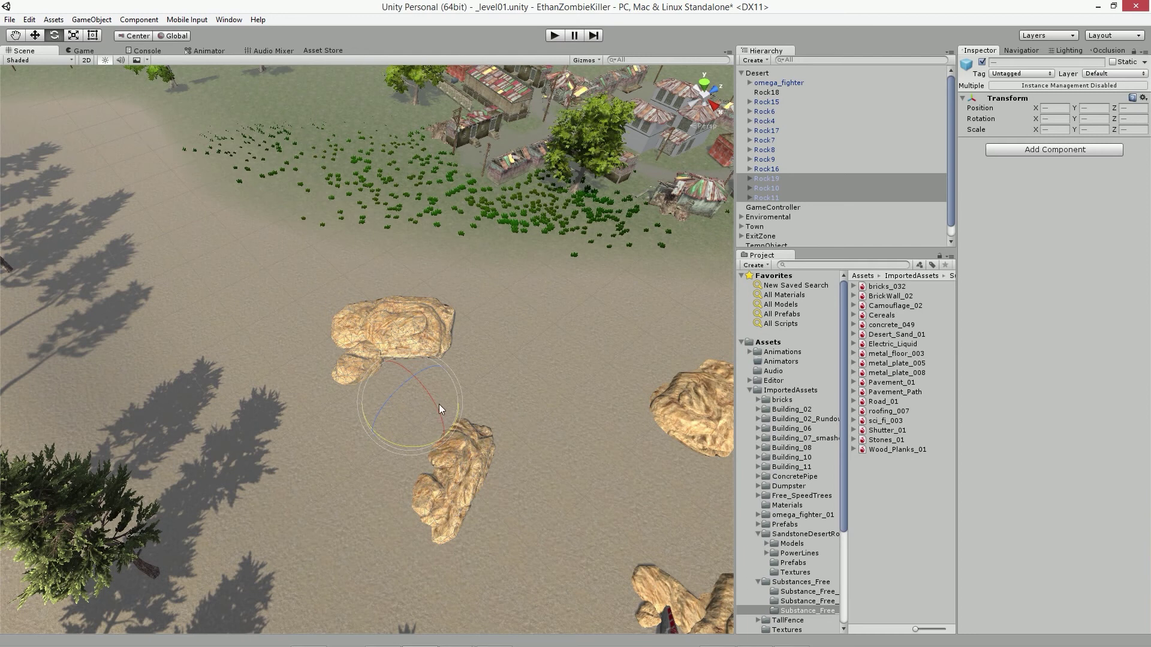
Duplicate the rotated rock group again, move it further left and rotate it.
{"action": "key", "text": "ctrl+d"}
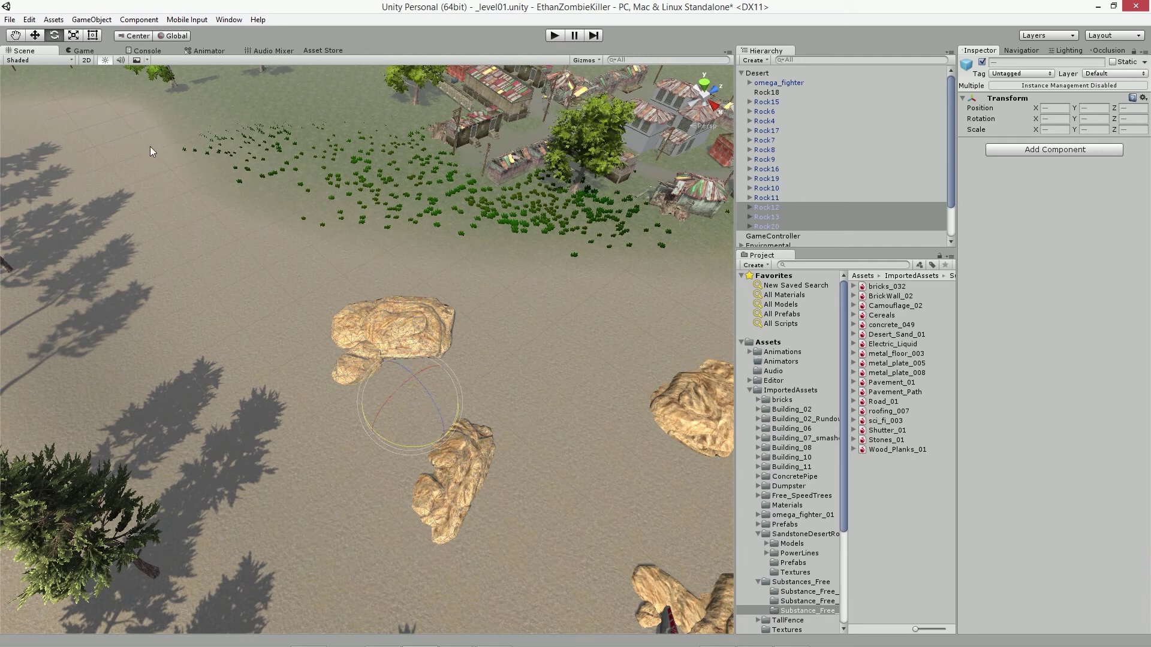
{"action": "key", "text": "w"}
{"action": "mouse_move", "coordinate": [403, 408]}
{"action": "left_mouse_down"}
{"action": "mouse_move", "coordinate": [229, 397]}
{"action": "mouse_move", "coordinate": [283, 400]}
{"action": "mouse_move", "coordinate": [231, 357]}
{"action": "left_mouse_up"}
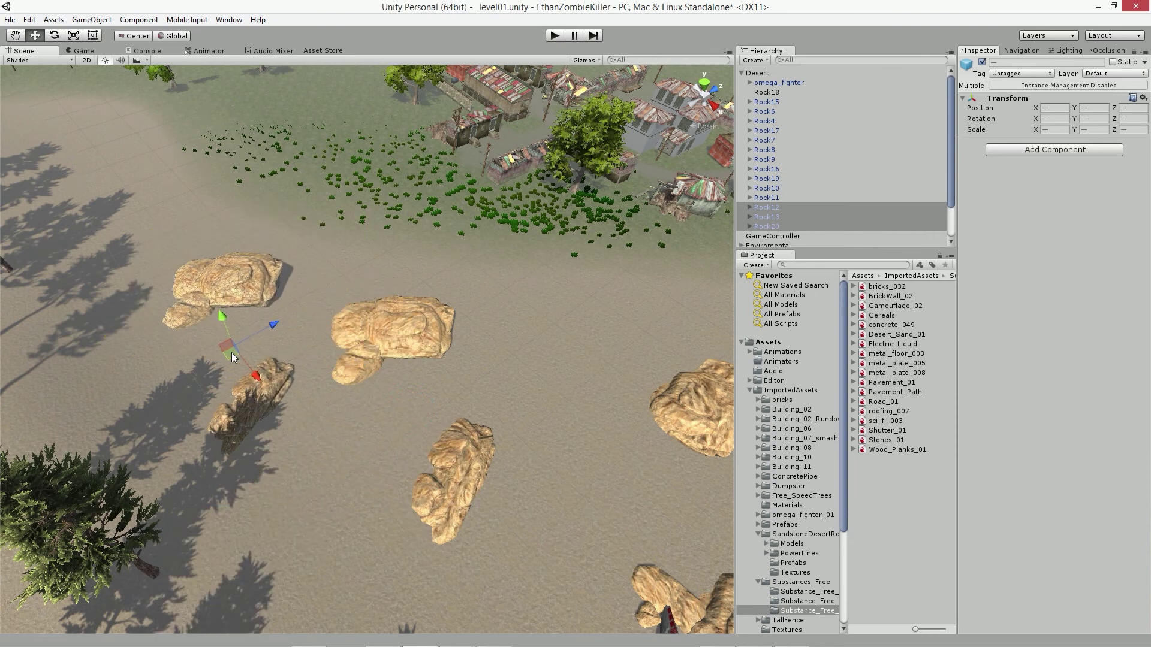
{"action": "left_click", "coordinate": [54, 34]}
{"action": "mouse_move", "coordinate": [266, 372]}
{"action": "left_mouse_down"}
{"action": "mouse_move", "coordinate": [322, 358]}
{"action": "mouse_move", "coordinate": [337, 427]}
{"action": "mouse_move", "coordinate": [262, 341]}
{"action": "mouse_move", "coordinate": [415, 522]}
{"action": "mouse_move", "coordinate": [472, 397]}
{"action": "left_mouse_up"}
{"action": "left_click", "coordinate": [346, 432]}
Duplicate the small rock Rock5 and place the copy Rock21 on the sand at -5.17, 0.13, 1.441.
{"action": "scroll", "coordinate": [270, 348], "scroll_direction": "up", "scroll_amount": 5}
{"action": "left_click", "coordinate": [473, 397]}
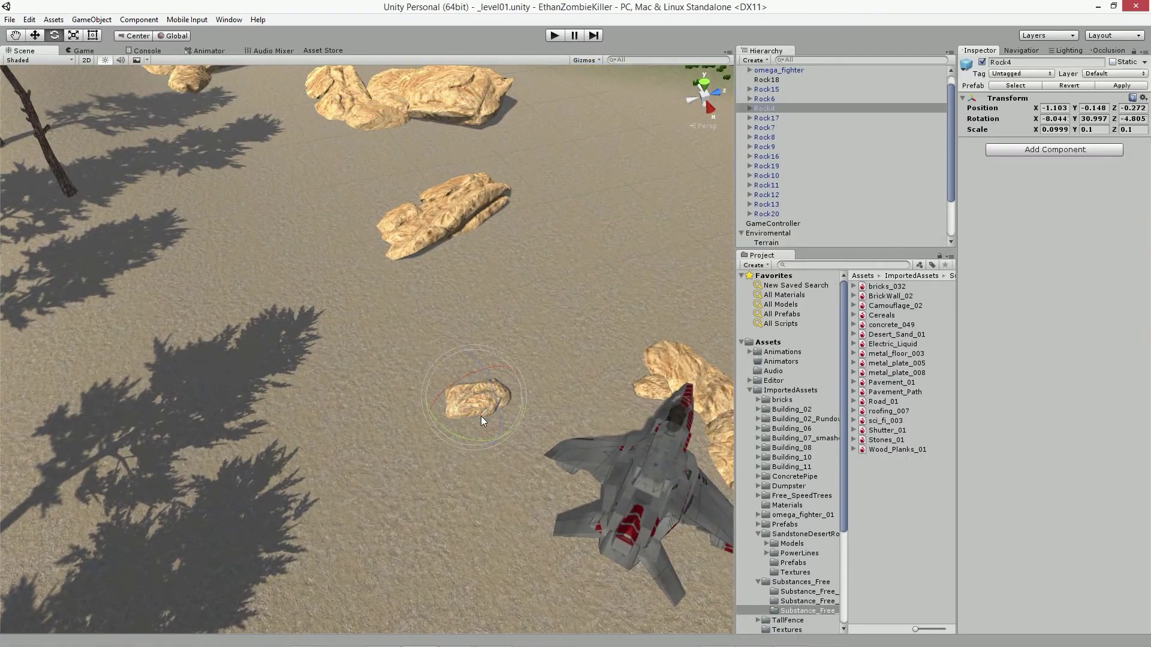
{"action": "key", "text": "w"}
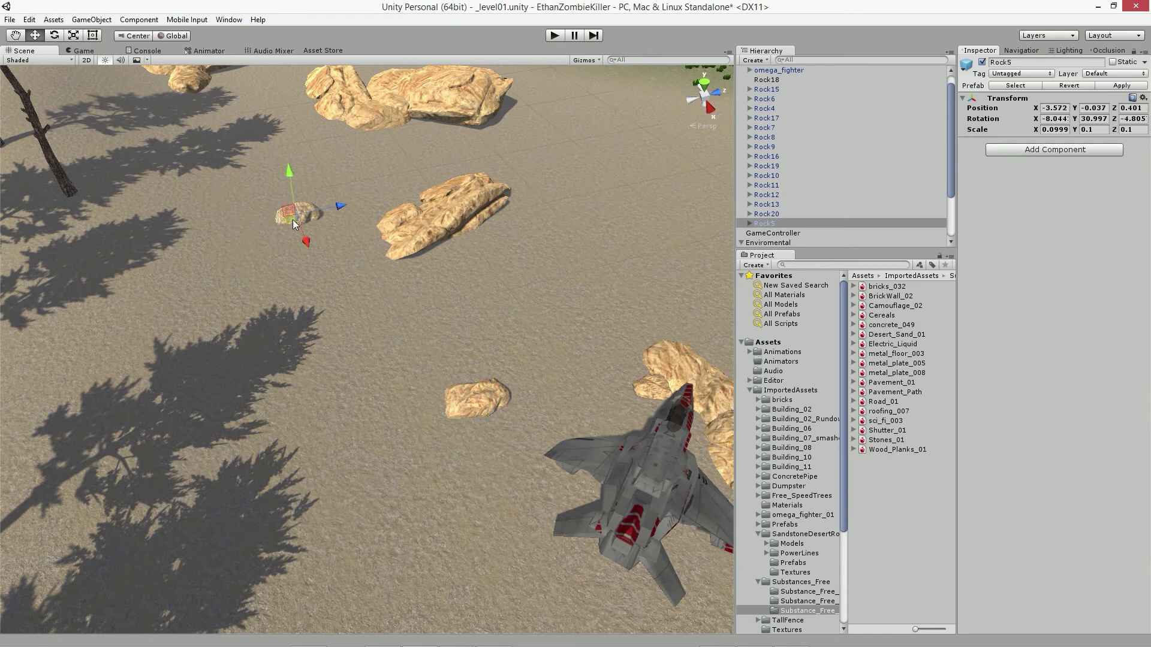
{"action": "key", "text": "ctrl+d"}
{"action": "mouse_move", "coordinate": [291, 220]}
{"action": "left_mouse_down"}
{"action": "mouse_move", "coordinate": [214, 140]}
{"action": "mouse_move", "coordinate": [207, 102]}
{"action": "left_mouse_up"}
{"action": "mouse_move", "coordinate": [232, 141]}
{"action": "left_mouse_down"}
{"action": "mouse_move", "coordinate": [283, 209]}
{"action": "mouse_move", "coordinate": [323, 373]}
{"action": "mouse_move", "coordinate": [305, 299]}
{"action": "left_mouse_up"}
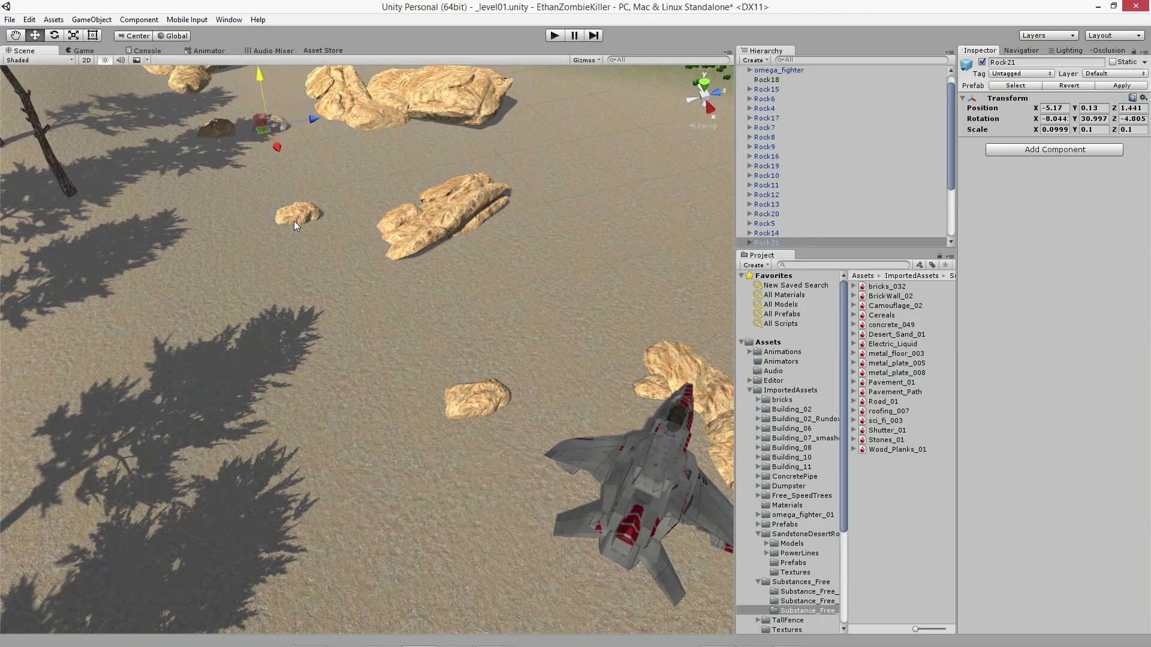
{"action": "mouse_move", "coordinate": [328, 212]}
{"action": "left_mouse_down", "text": "alt"}
{"action": "mouse_move", "coordinate": [968, 237]}
{"action": "mouse_move", "coordinate": [714, 334]}
{"action": "mouse_move", "coordinate": [789, 324]}
{"action": "mouse_move", "coordinate": [361, 227]}
{"action": "left_mouse_up", "text": "alt"}
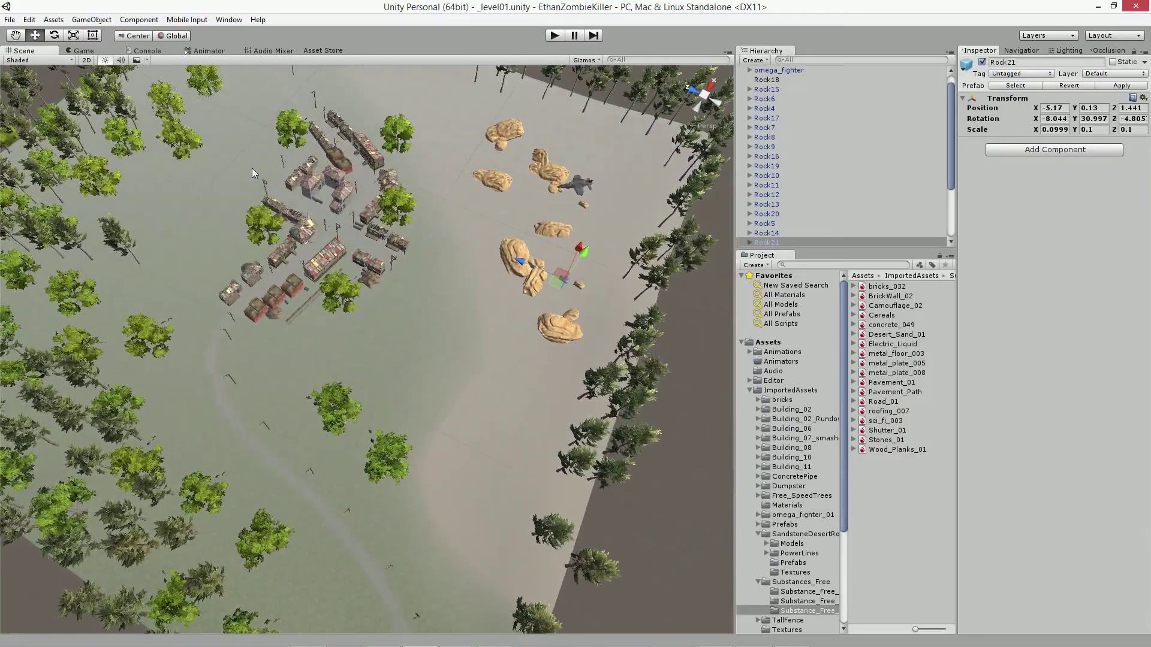
{"action": "mouse_move", "coordinate": [388, 289]}
{"action": "left_mouse_down", "text": "alt"}
{"action": "mouse_move", "coordinate": [473, 262]}
{"action": "mouse_move", "coordinate": [587, 156]}
{"action": "mouse_move", "coordinate": [923, 179]}
{"action": "mouse_move", "coordinate": [339, 37]}
{"action": "mouse_move", "coordinate": [543, 356]}
{"action": "mouse_move", "coordinate": [29, 190]}
{"action": "mouse_move", "coordinate": [307, 348]}
{"action": "left_mouse_up", "text": "alt"}
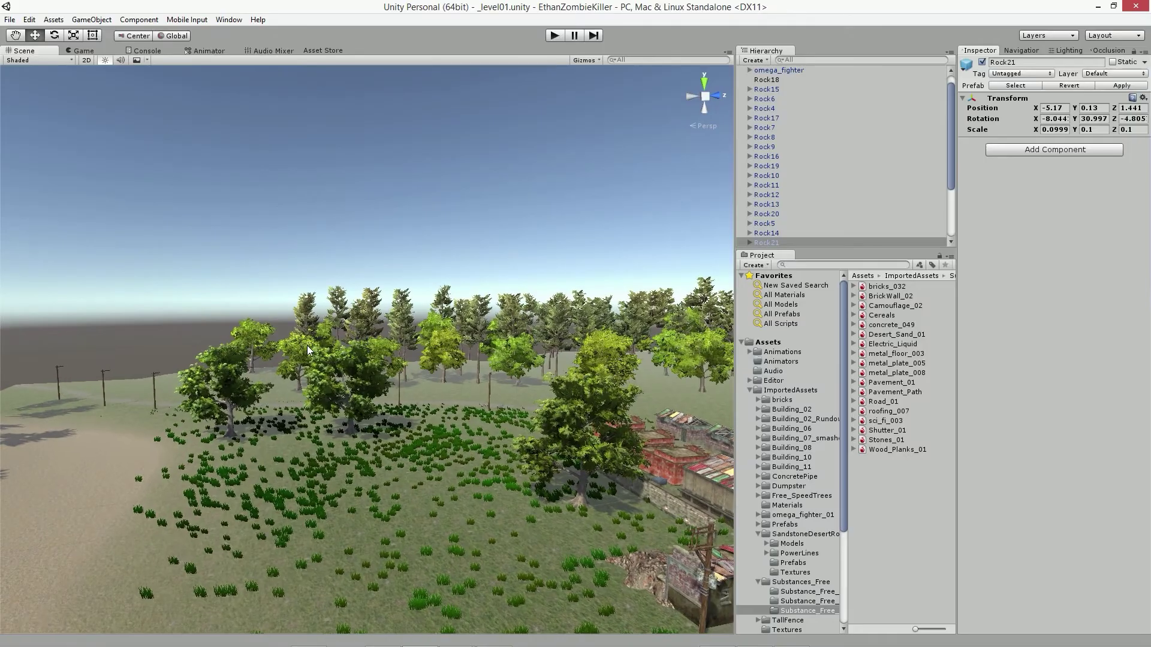